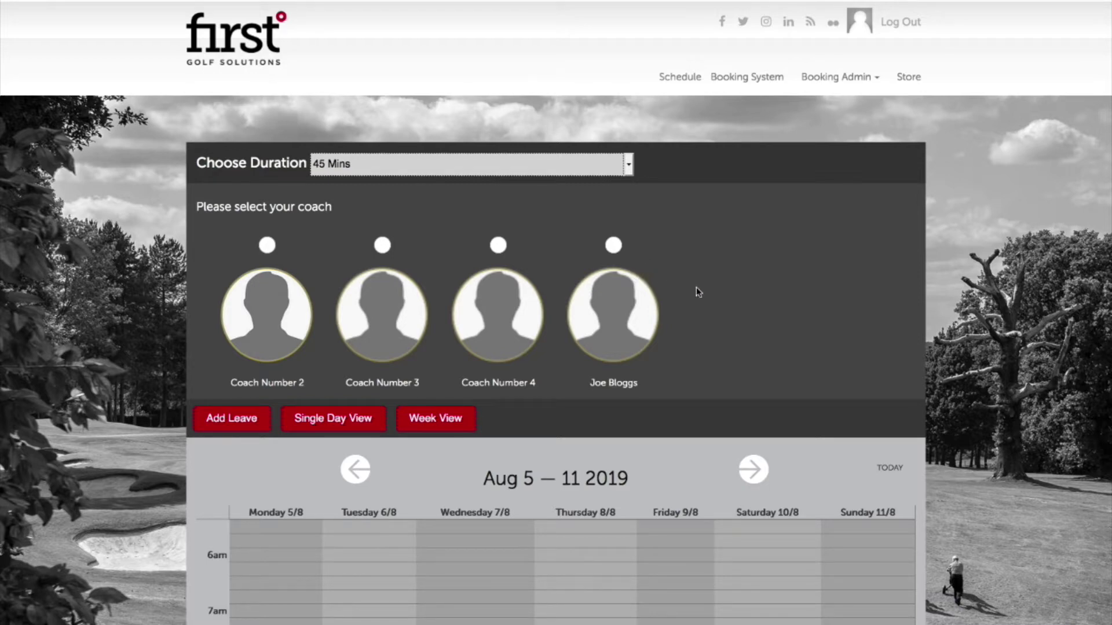
# Select the coach's radio button to show their lesson calendar.
pyautogui.click(614, 247)
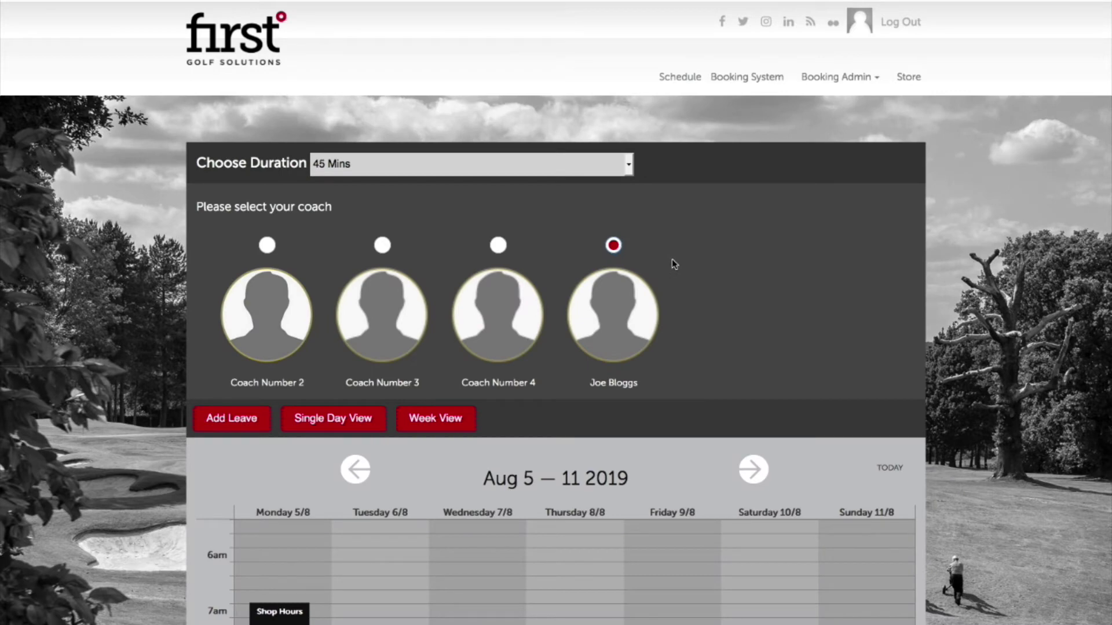
pyautogui.scroll(-5, 725, 321)
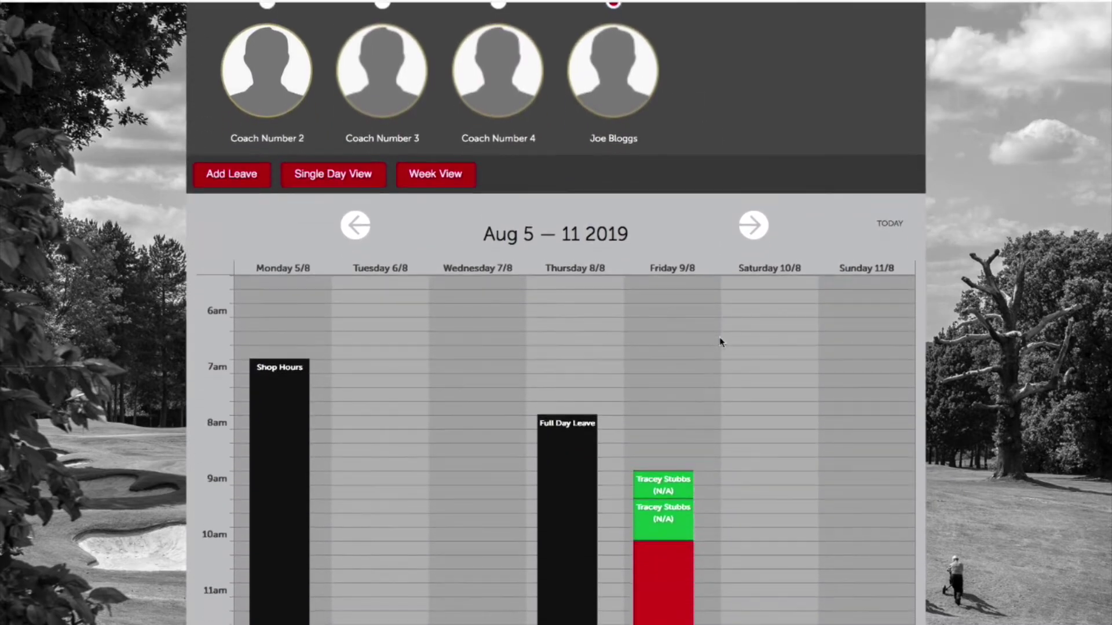
pyautogui.scroll(-5, 719, 338)
pyautogui.scroll(6, 719, 338)
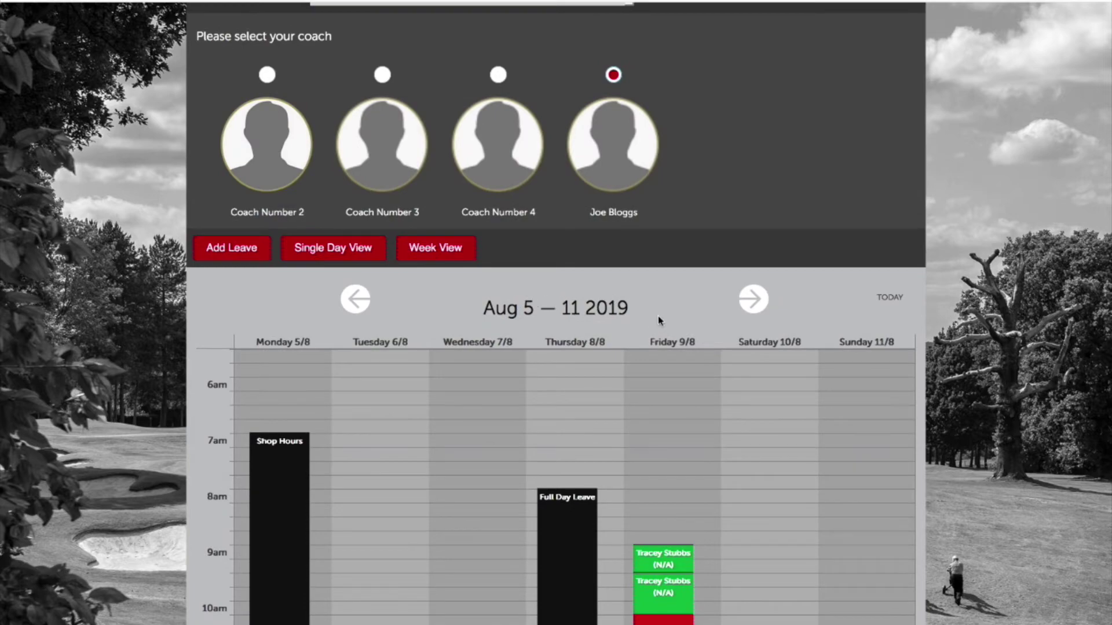
# Step the calendar forward to the Aug 12–18 2019 week and look over its bookings.
pyautogui.click(752, 301)
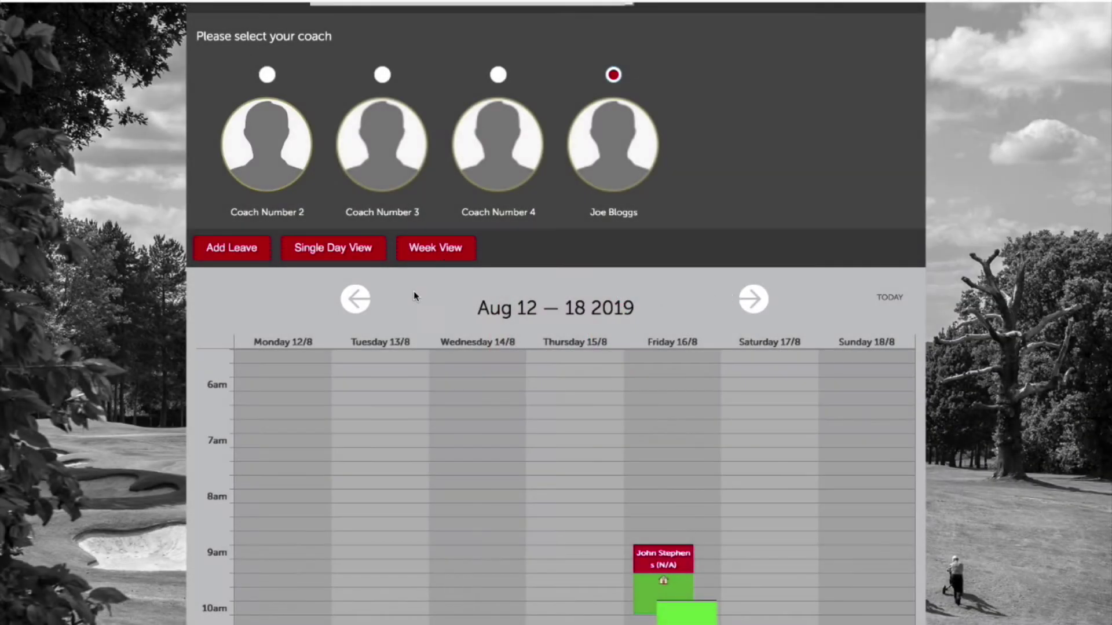
pyautogui.click(351, 303)
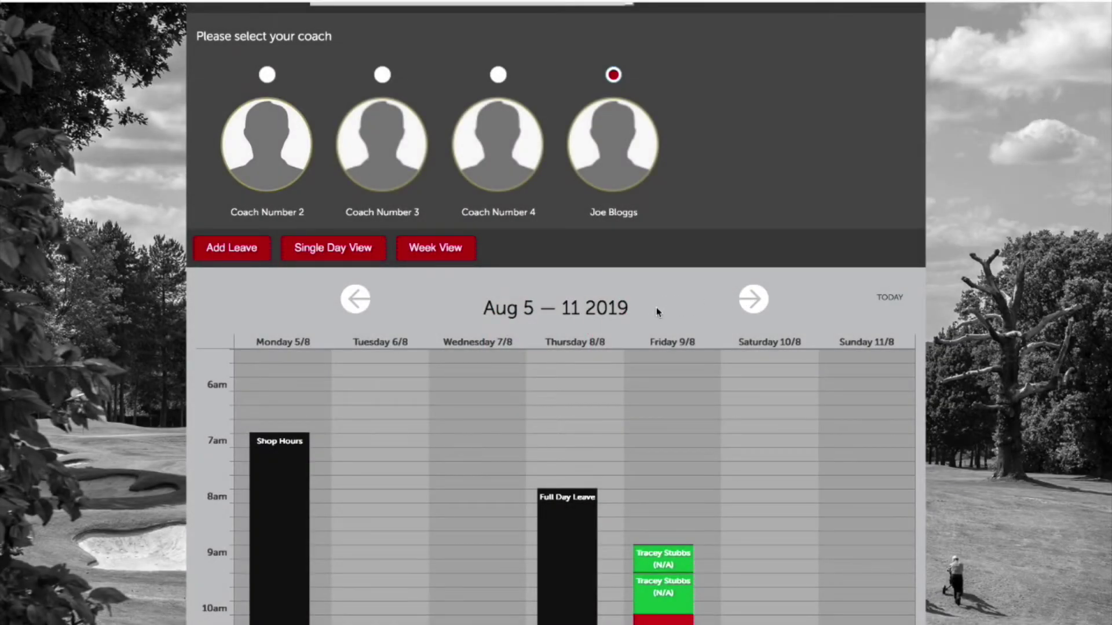
pyautogui.scroll(-2, 656, 307)
pyautogui.click(750, 208)
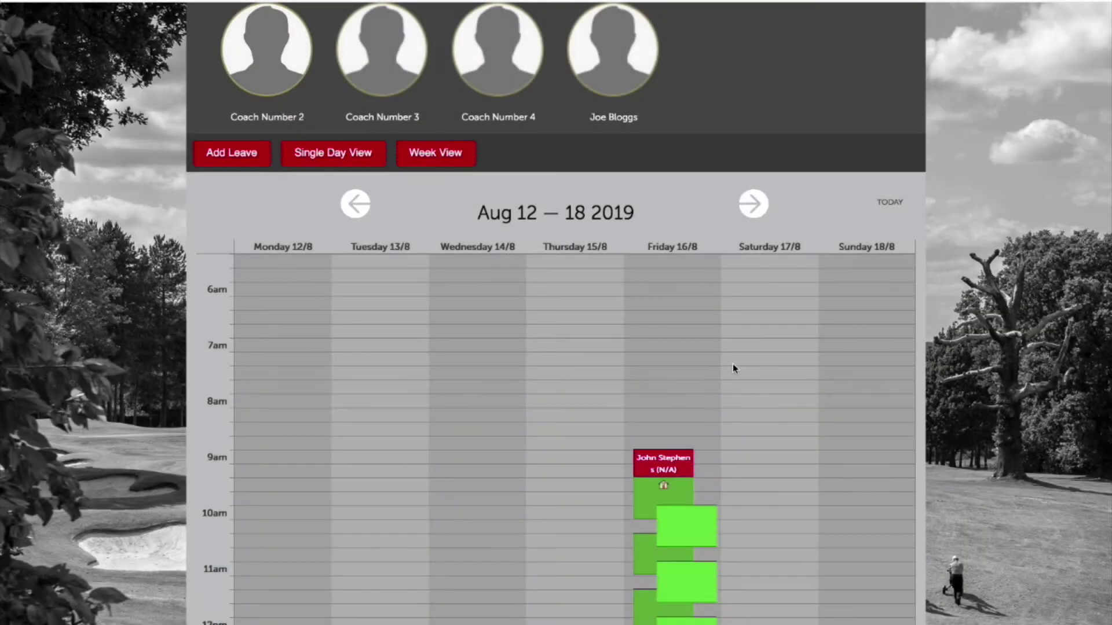
pyautogui.scroll(-3, 732, 364)
pyautogui.scroll(-3, 733, 364)
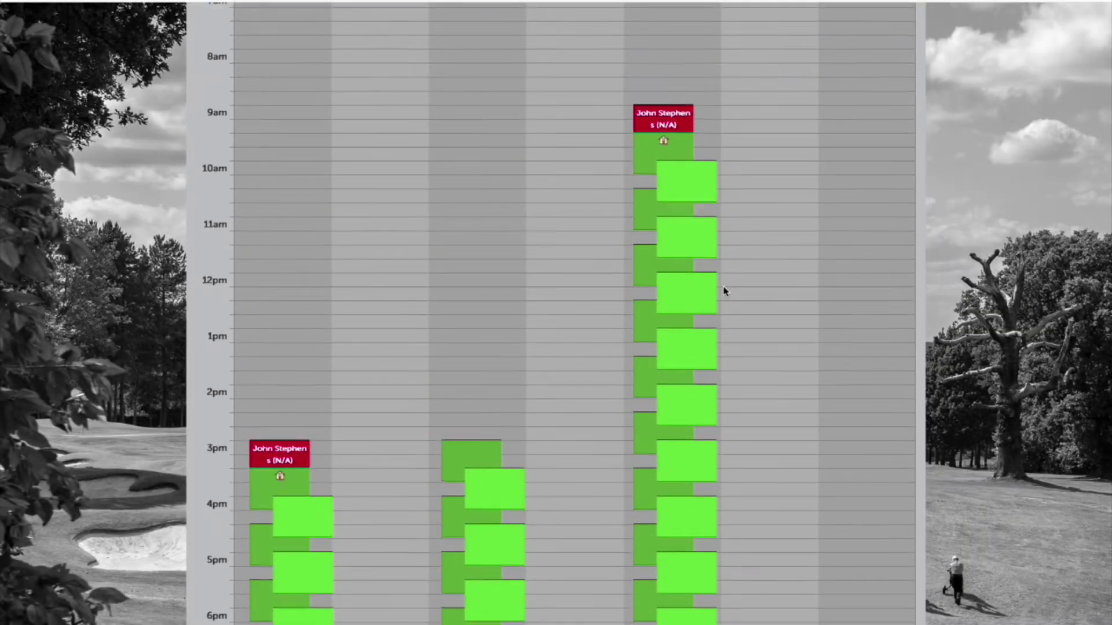
pyautogui.scroll(5, 722, 291)
pyautogui.scroll(-7, 725, 291)
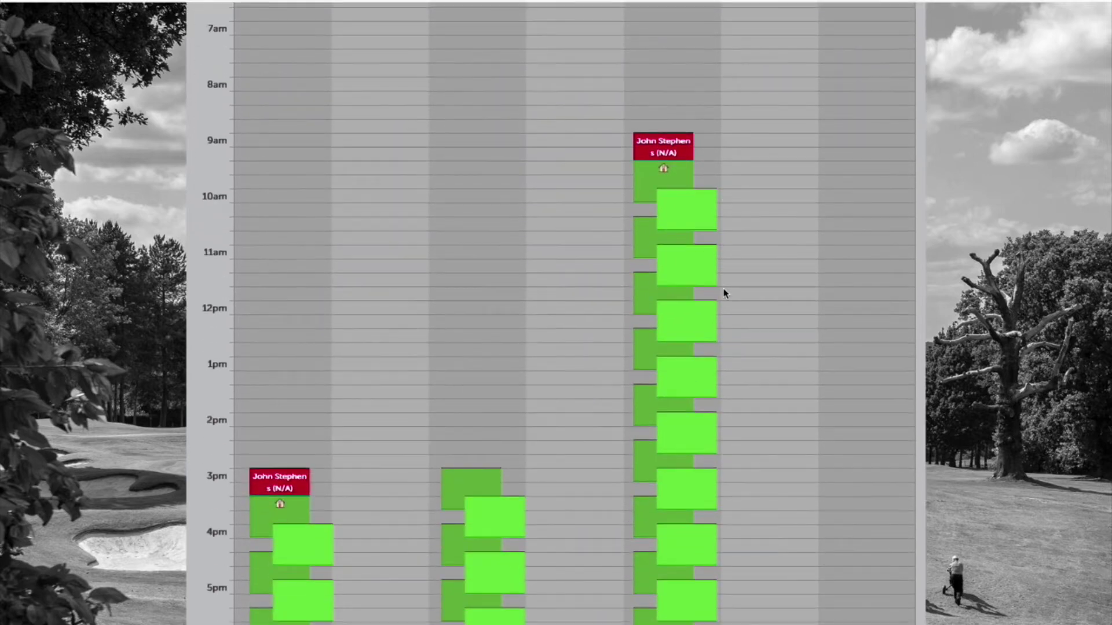
pyautogui.scroll(-3, 725, 293)
pyautogui.scroll(8, 725, 293)
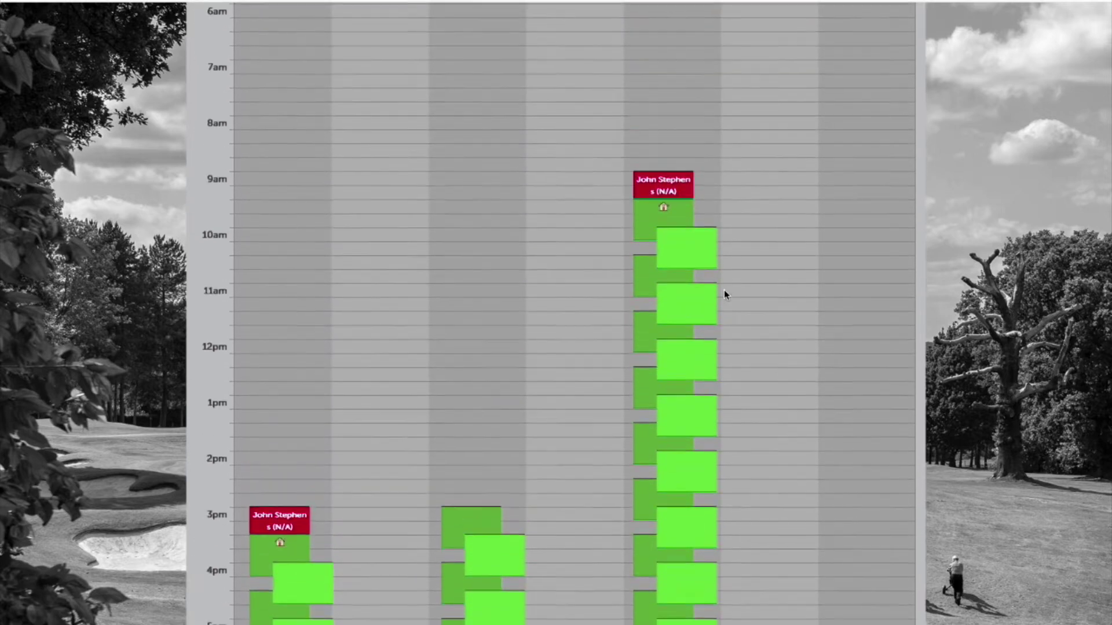
pyautogui.scroll(1, 725, 294)
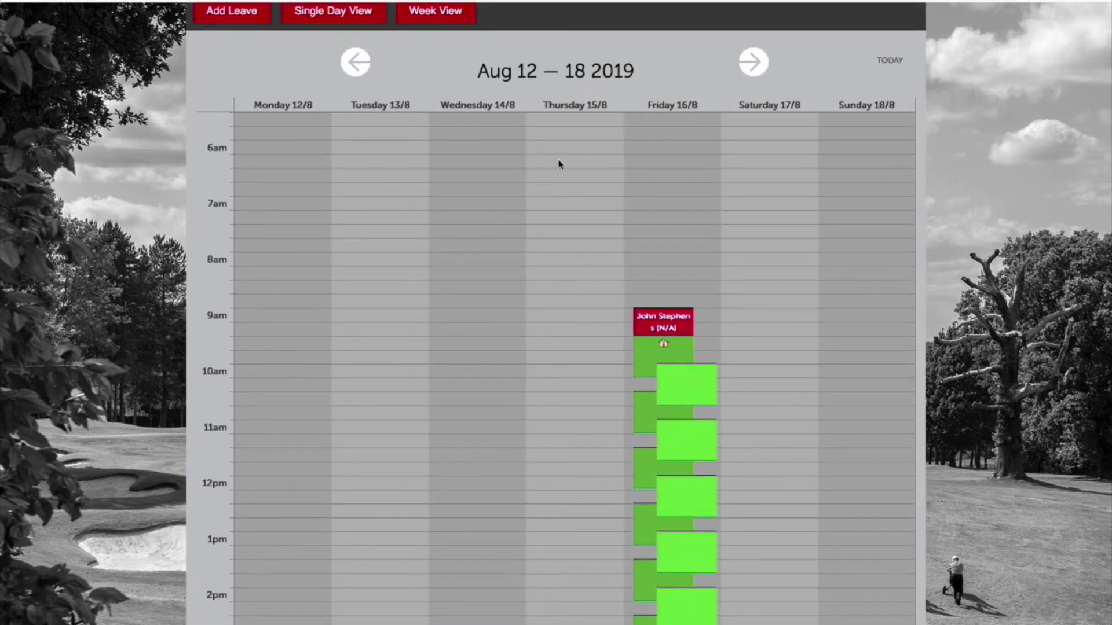
pyautogui.scroll(-3, 396, 246)
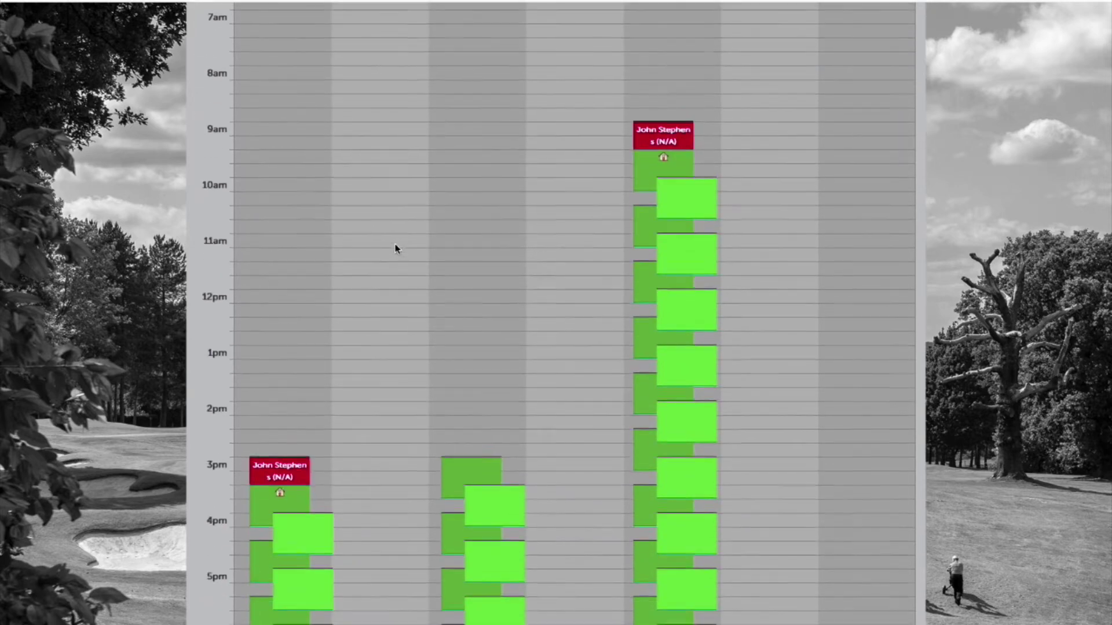
pyautogui.scroll(-2, 398, 388)
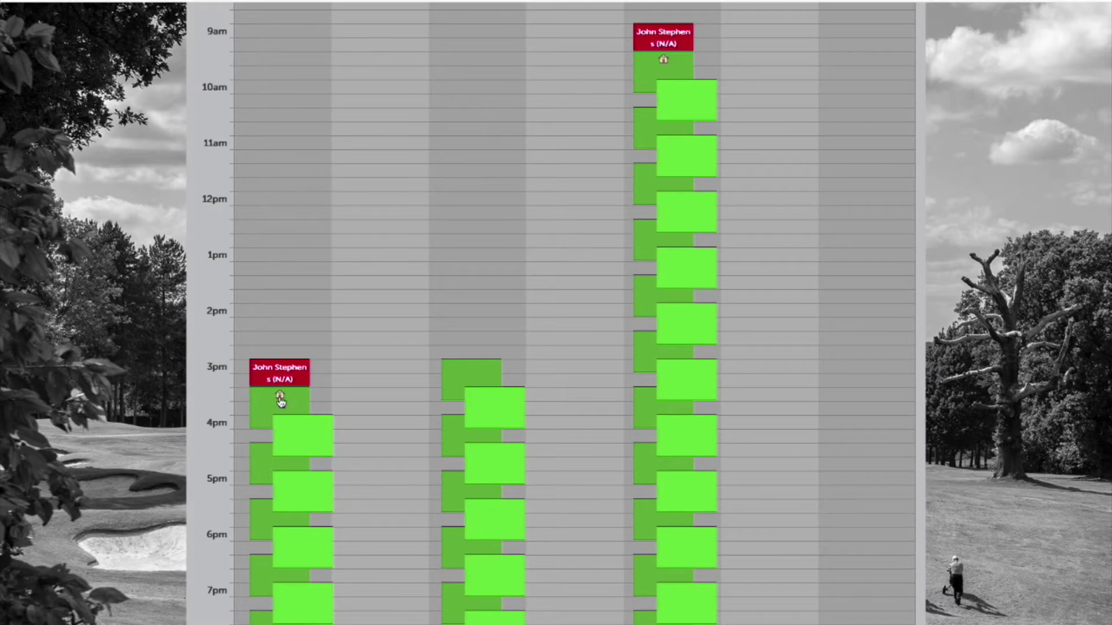
pyautogui.scroll(-5, 350, 388)
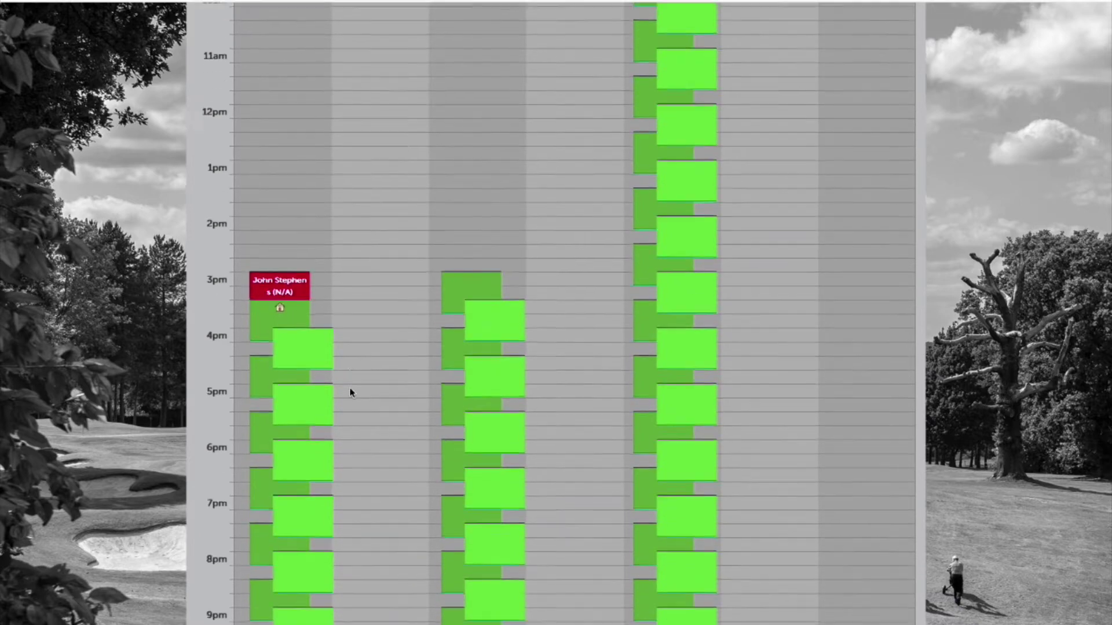
pyautogui.scroll(15, 350, 387)
pyautogui.scroll(3, 350, 393)
pyautogui.scroll(-5, 350, 393)
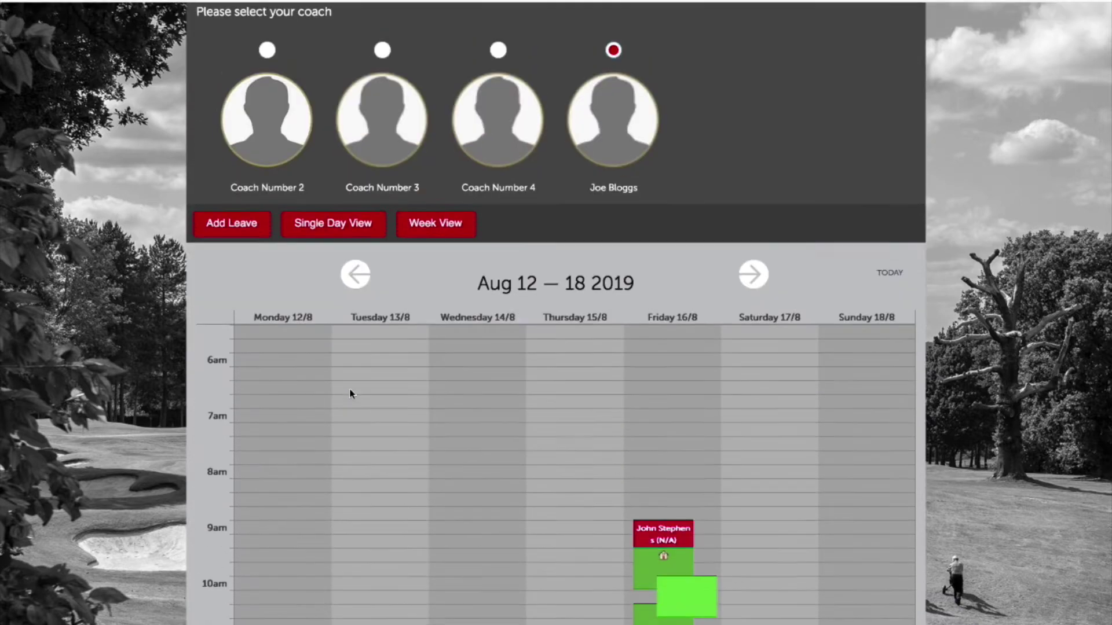
# Move the calendar back to the Aug 5–11 week and scroll through its slots.
pyautogui.click(748, 240)
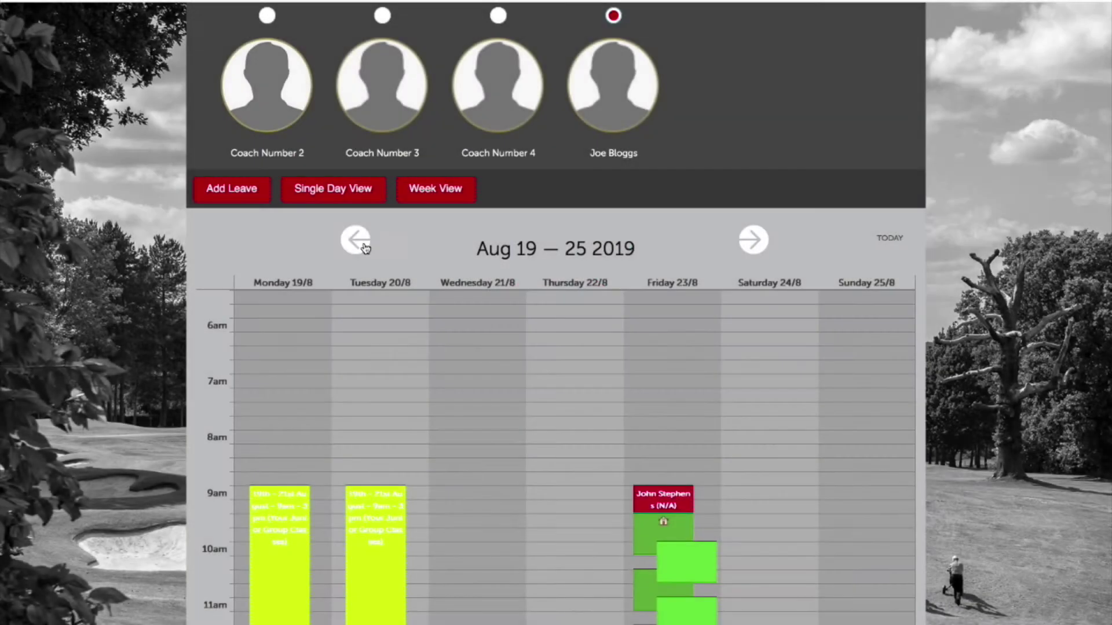
pyautogui.click(364, 243)
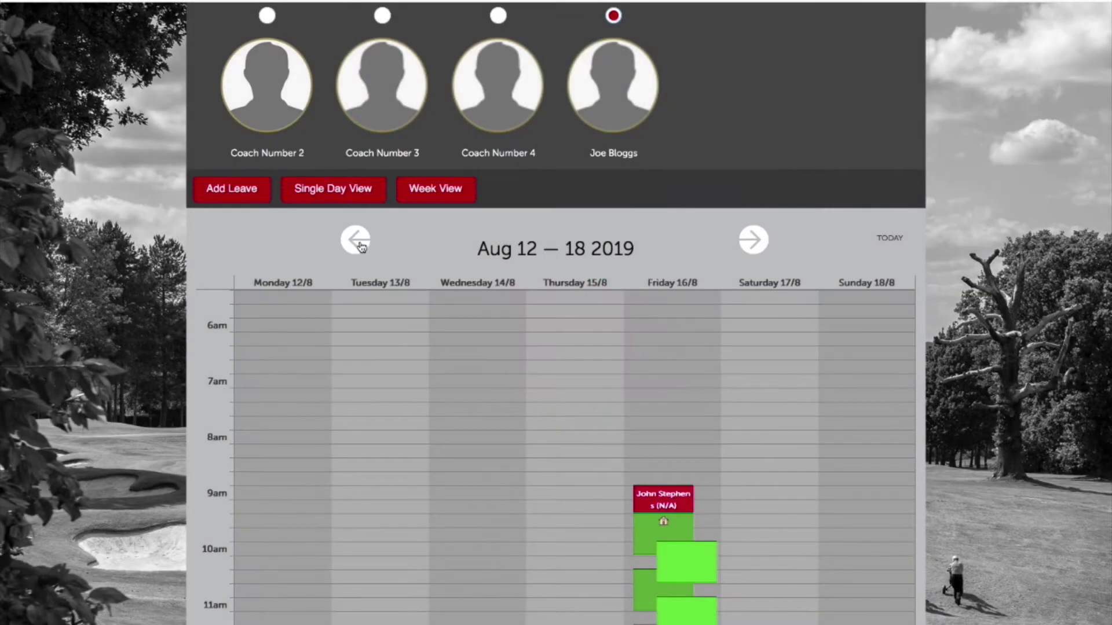
pyautogui.click(362, 244)
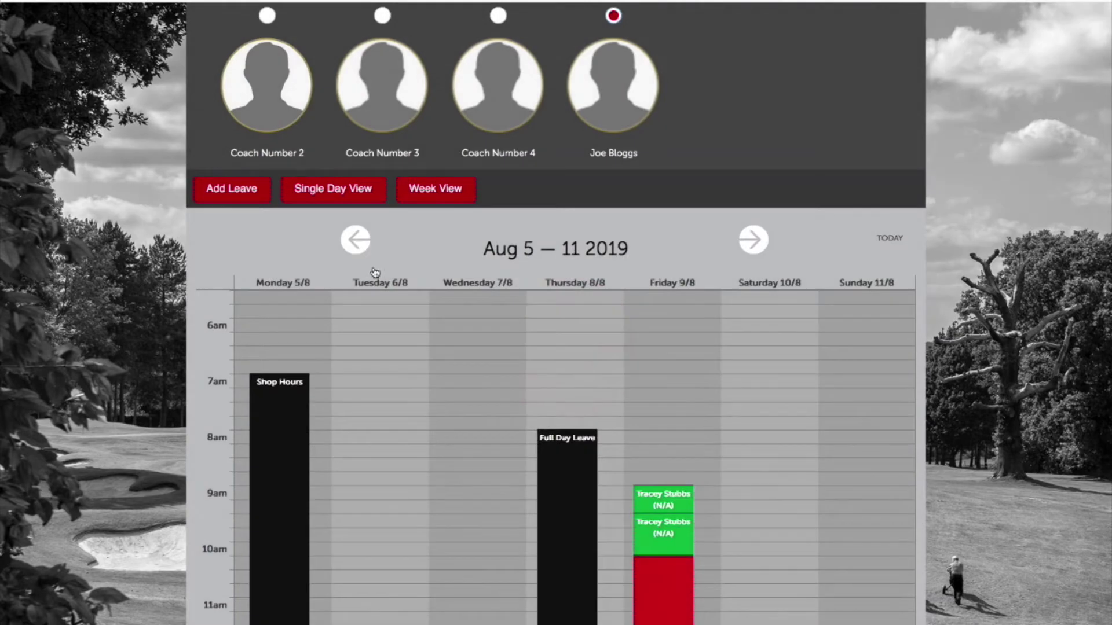
pyautogui.scroll(-3, 672, 454)
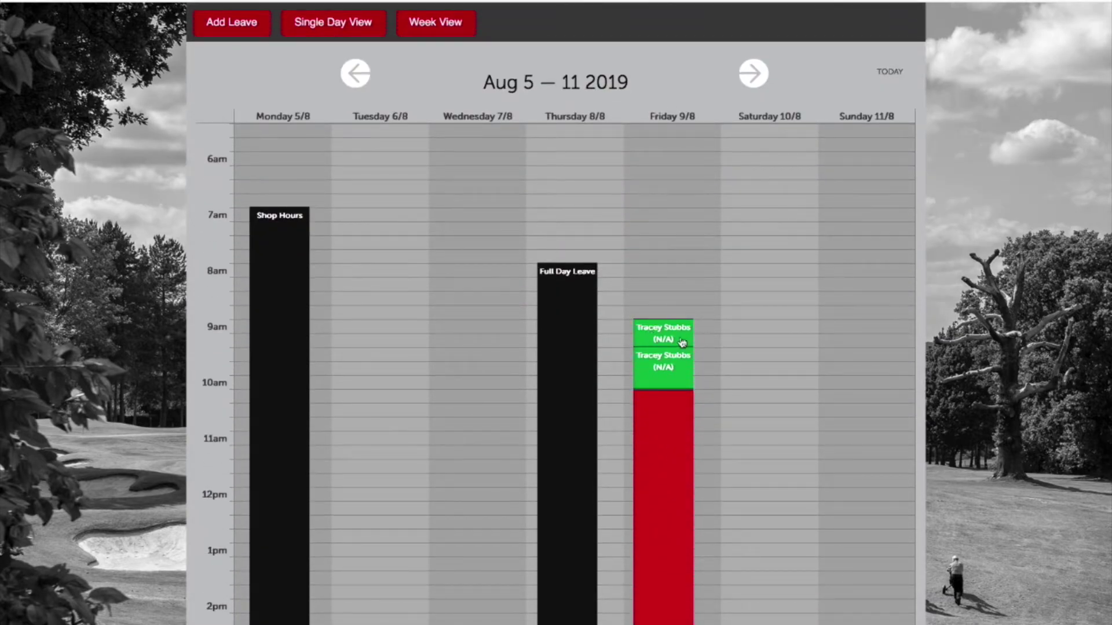
pyautogui.scroll(-3, 678, 380)
pyautogui.scroll(-2, 681, 378)
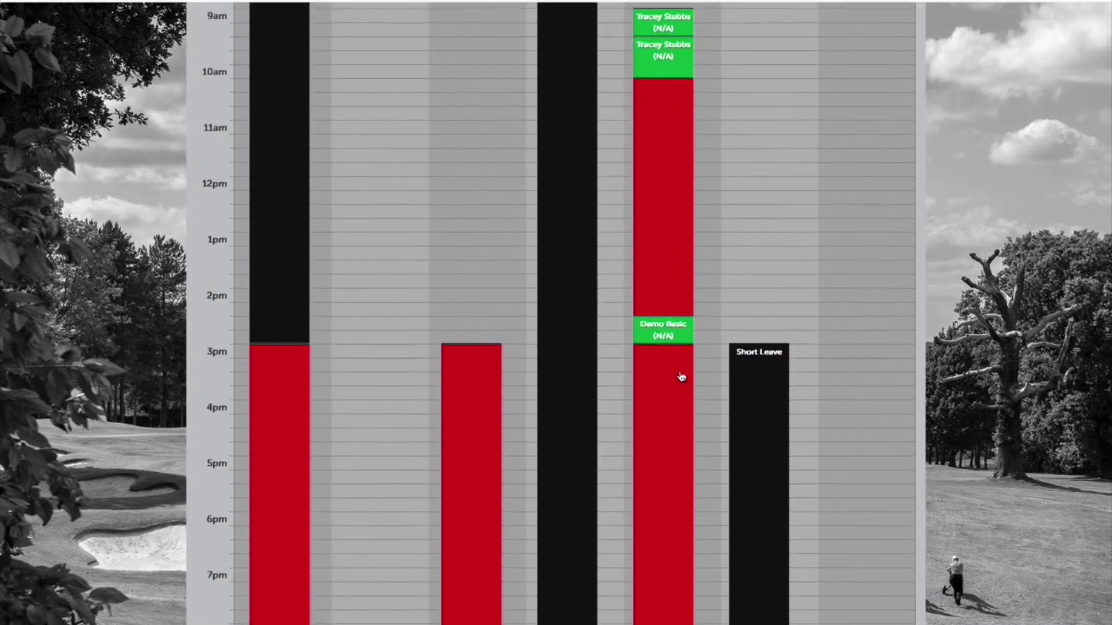
pyautogui.scroll(9, 681, 375)
pyautogui.scroll(-5, 680, 374)
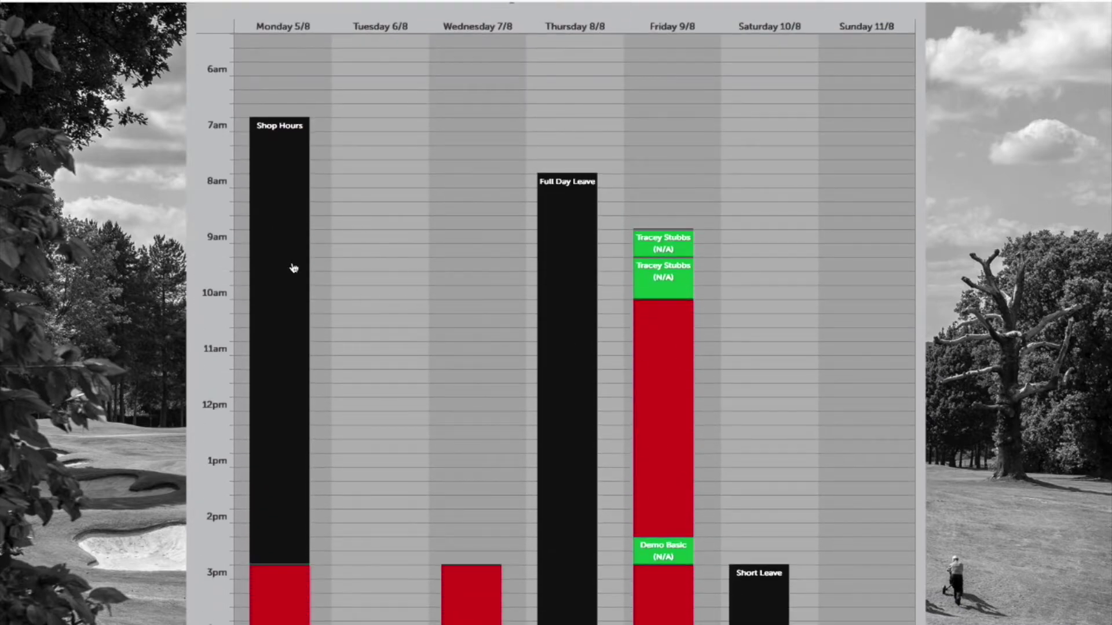
pyautogui.scroll(-1, 553, 310)
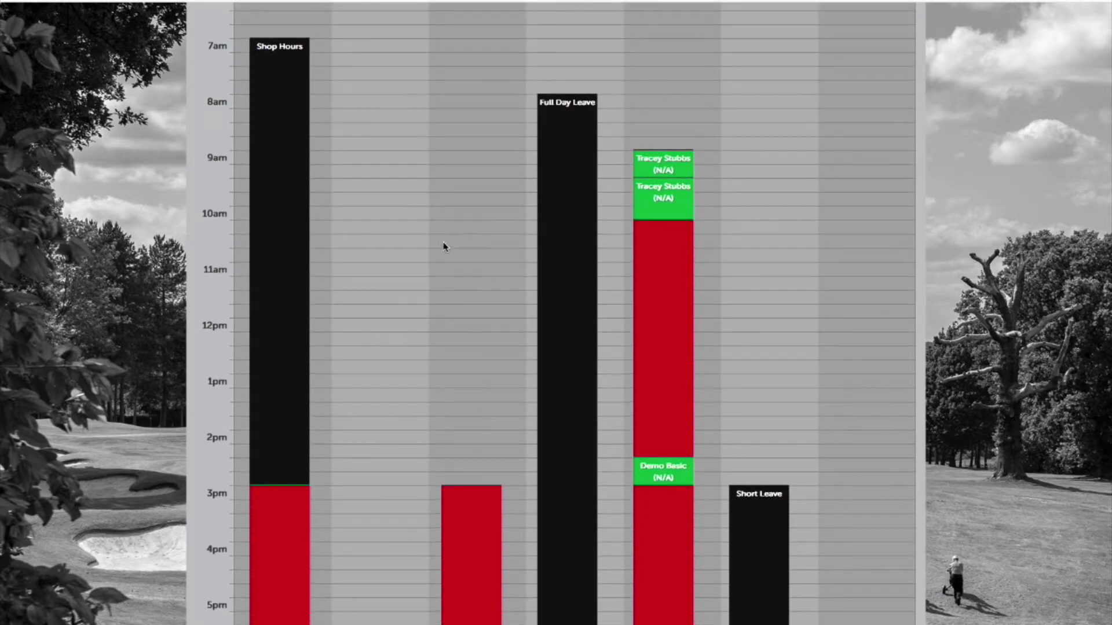
pyautogui.scroll(2, 462, 254)
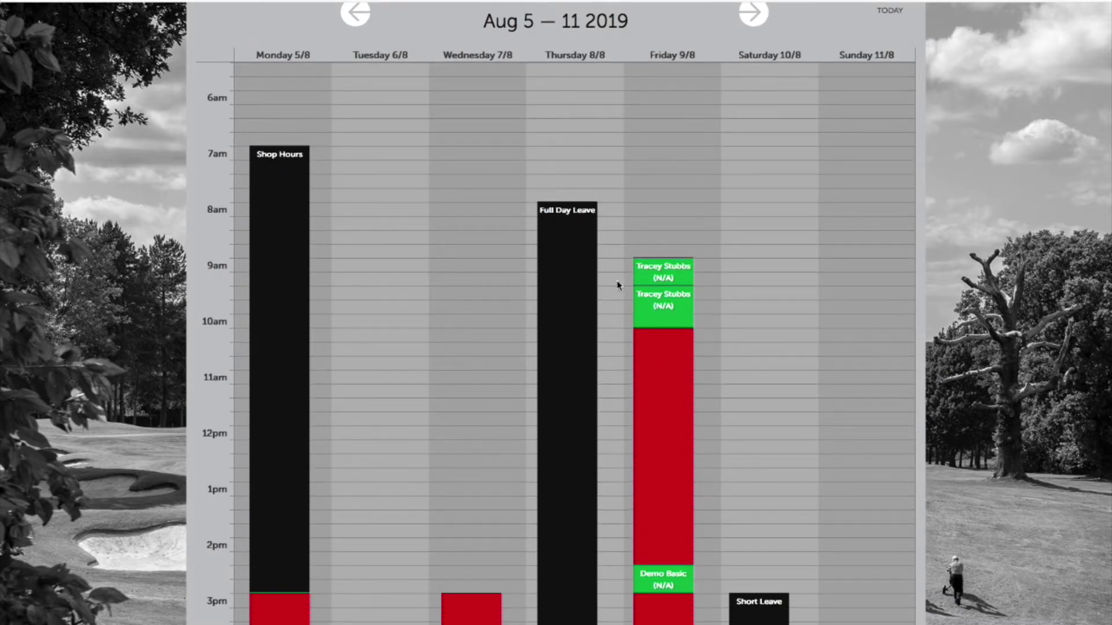
pyautogui.scroll(-2, 617, 280)
pyautogui.scroll(2, 541, 164)
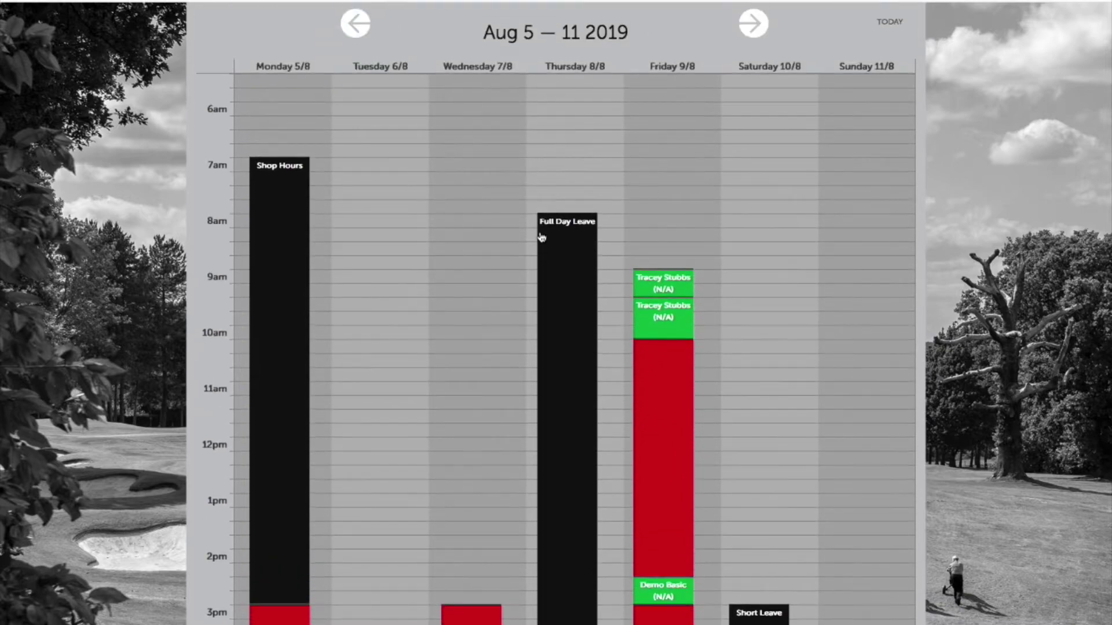
# Return to the Aug 12–18 week and scroll to the Friday 16/8 slots from 9am.
pyautogui.click(754, 26)
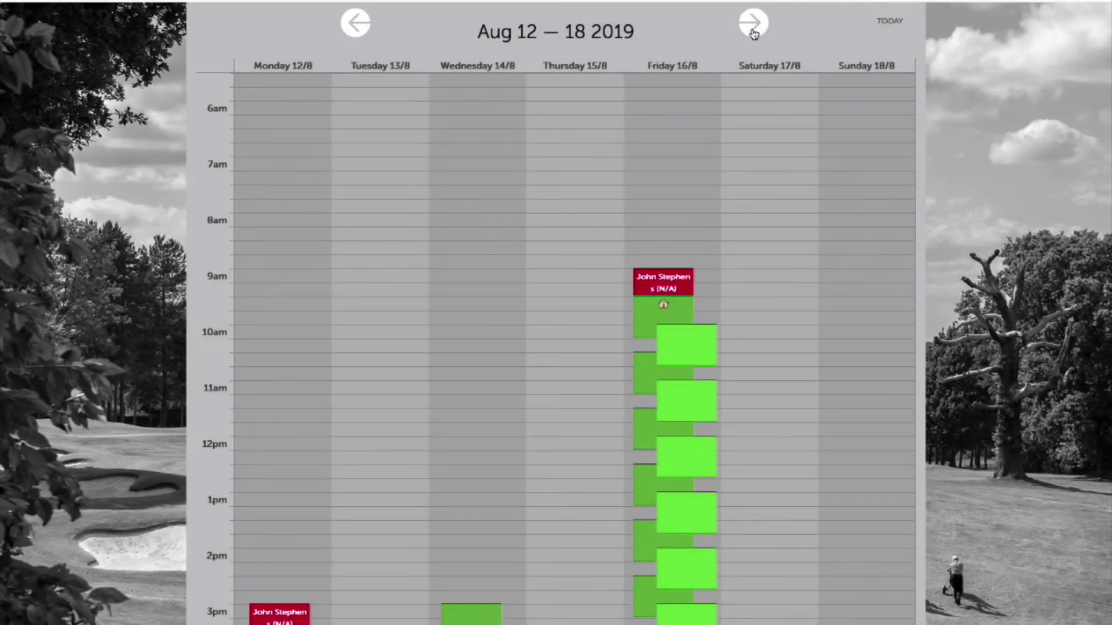
pyautogui.click(753, 26)
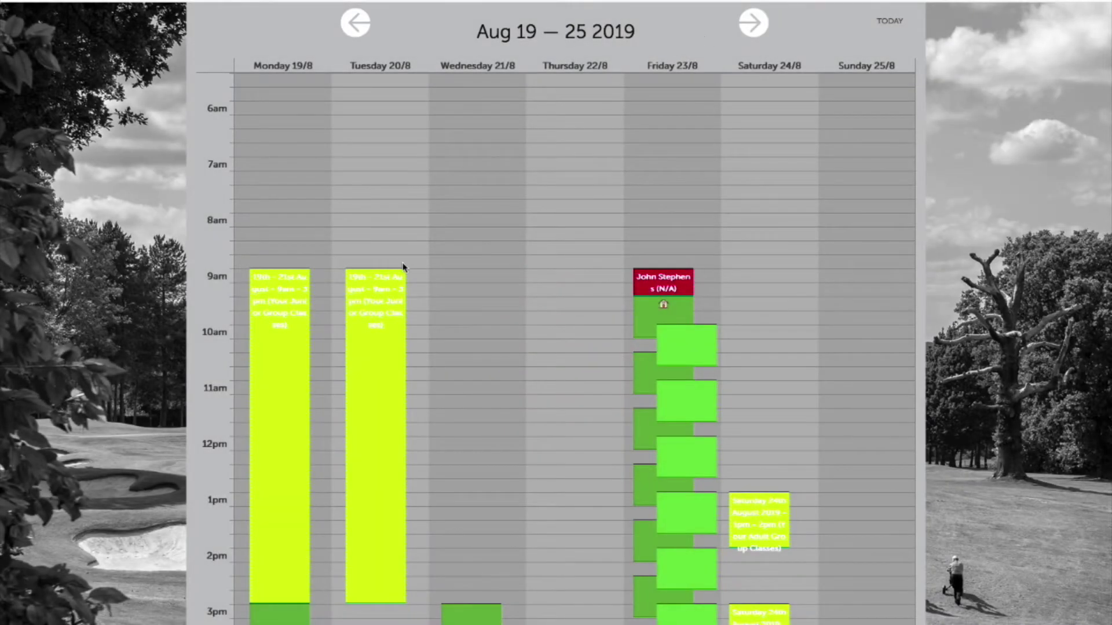
pyautogui.scroll(-2, 404, 266)
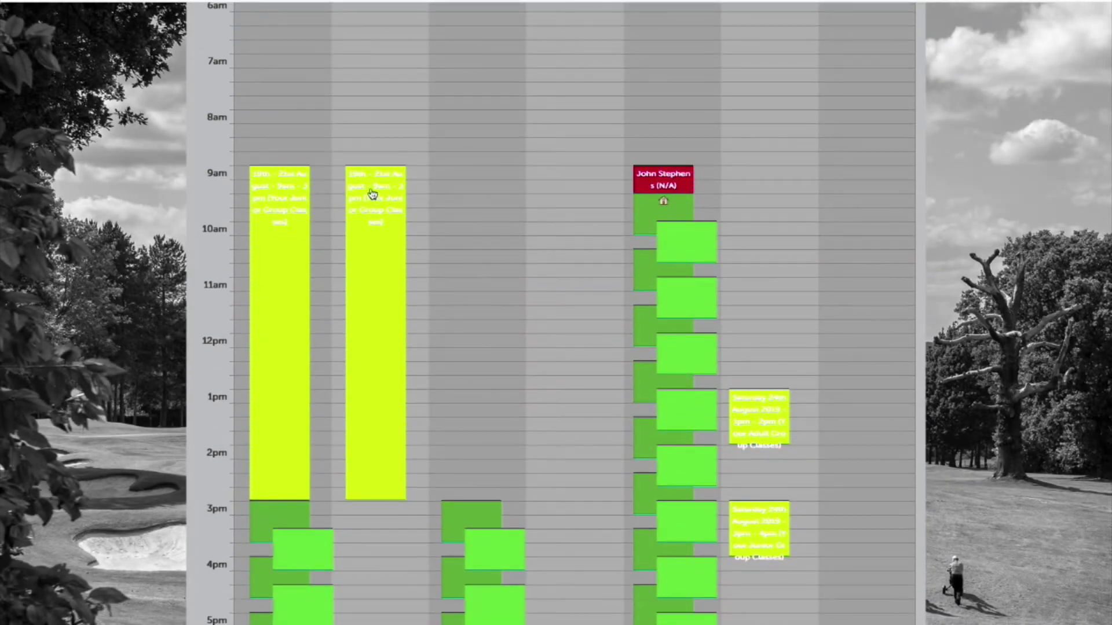
pyautogui.scroll(5, 400, 151)
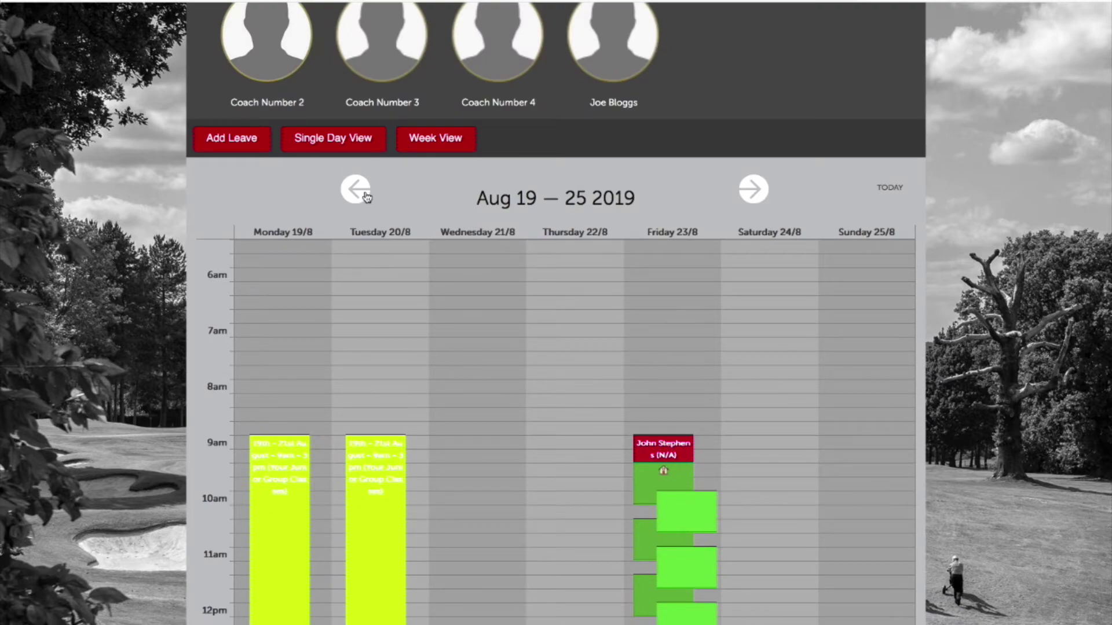
pyautogui.click(357, 190)
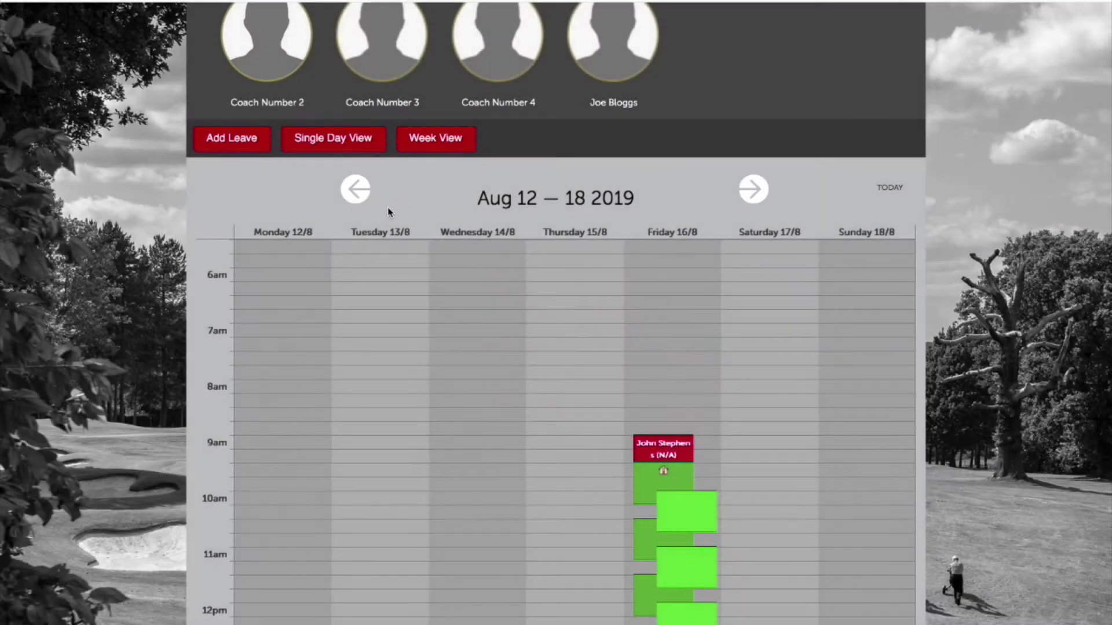
pyautogui.click(358, 202)
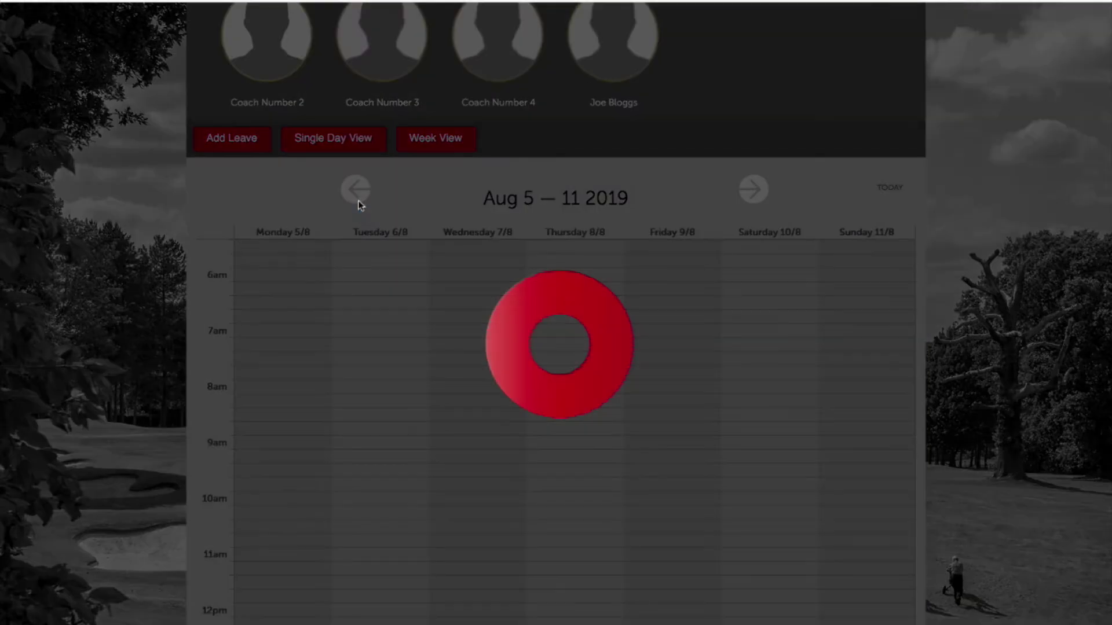
pyautogui.click(765, 190)
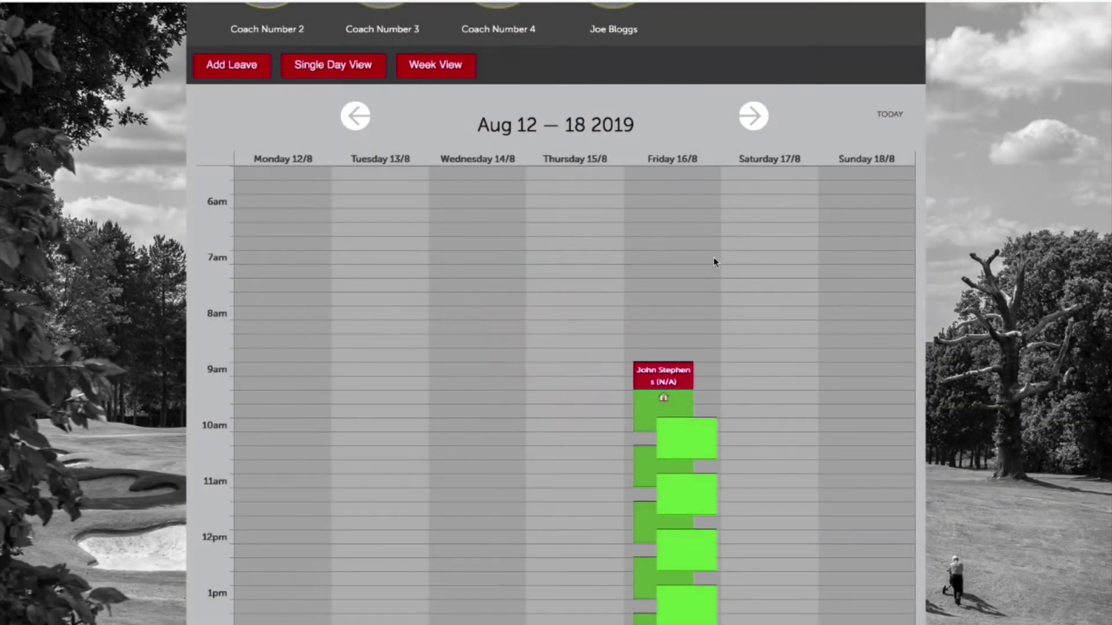
pyautogui.scroll(-3, 714, 264)
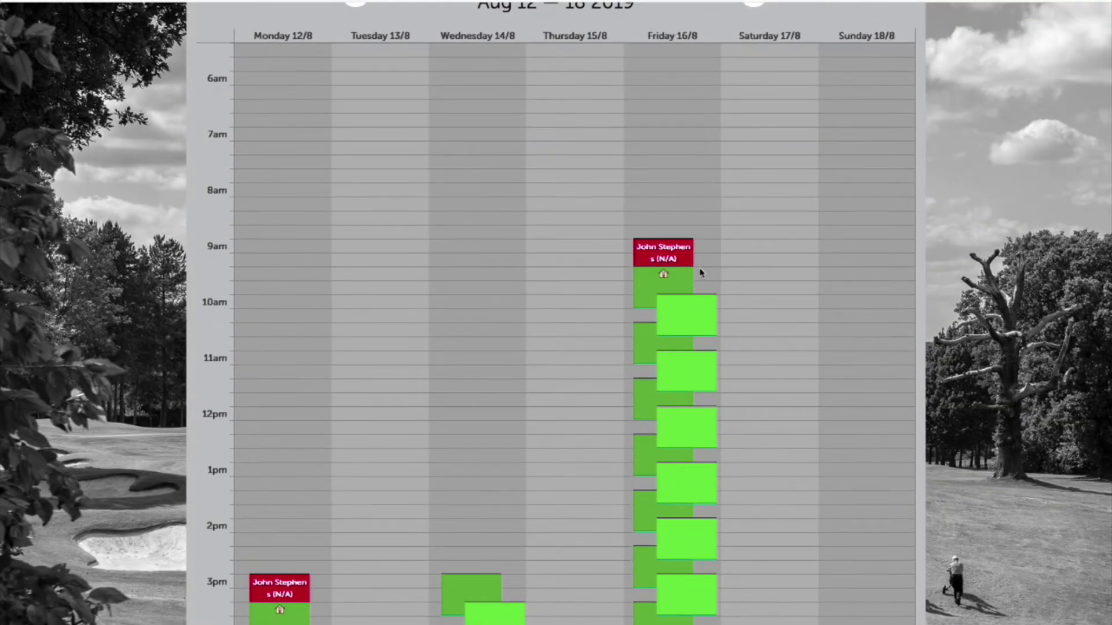
pyautogui.scroll(6, 604, 309)
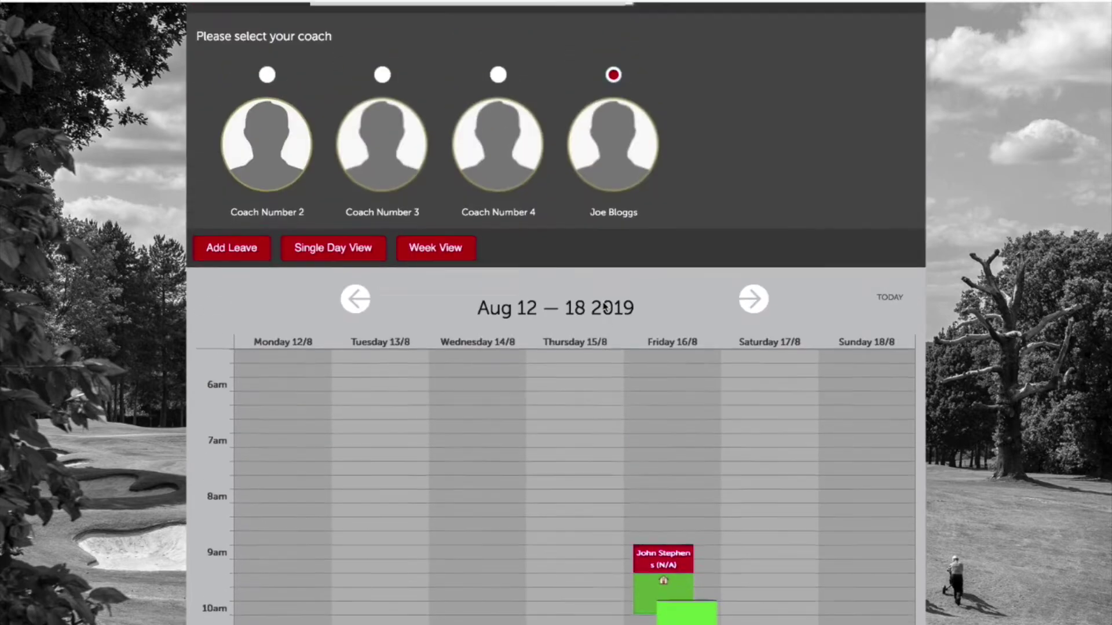
pyautogui.scroll(-6, 604, 307)
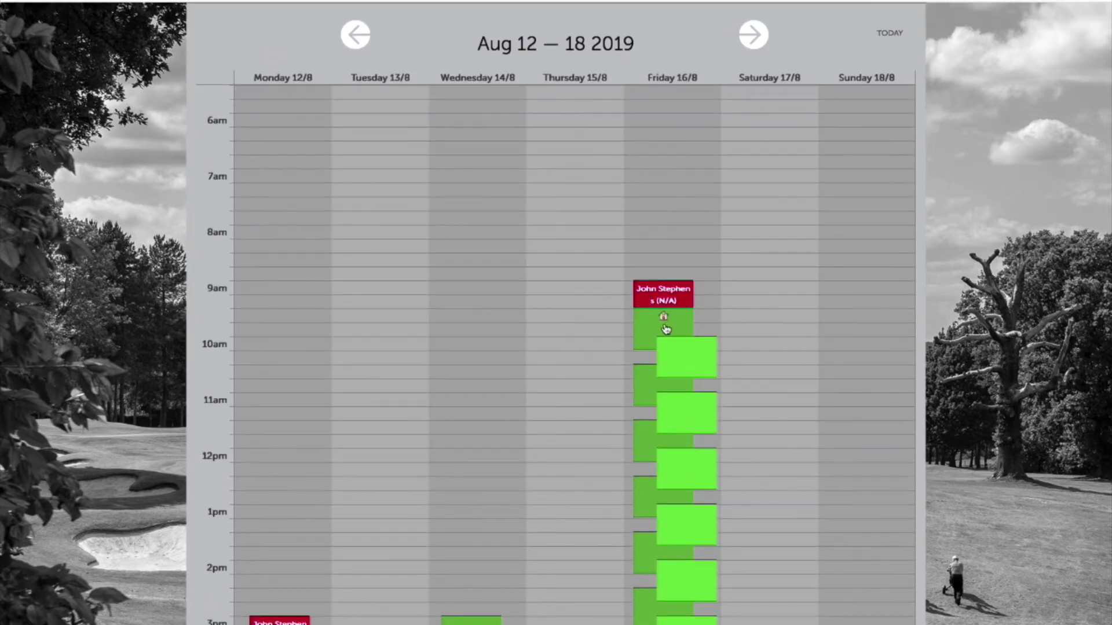
# Open the Friday 16/08 10:00–10:45 £43 slot's Lesson Detail, dismissing the Quick Book form.
pyautogui.click(670, 371)
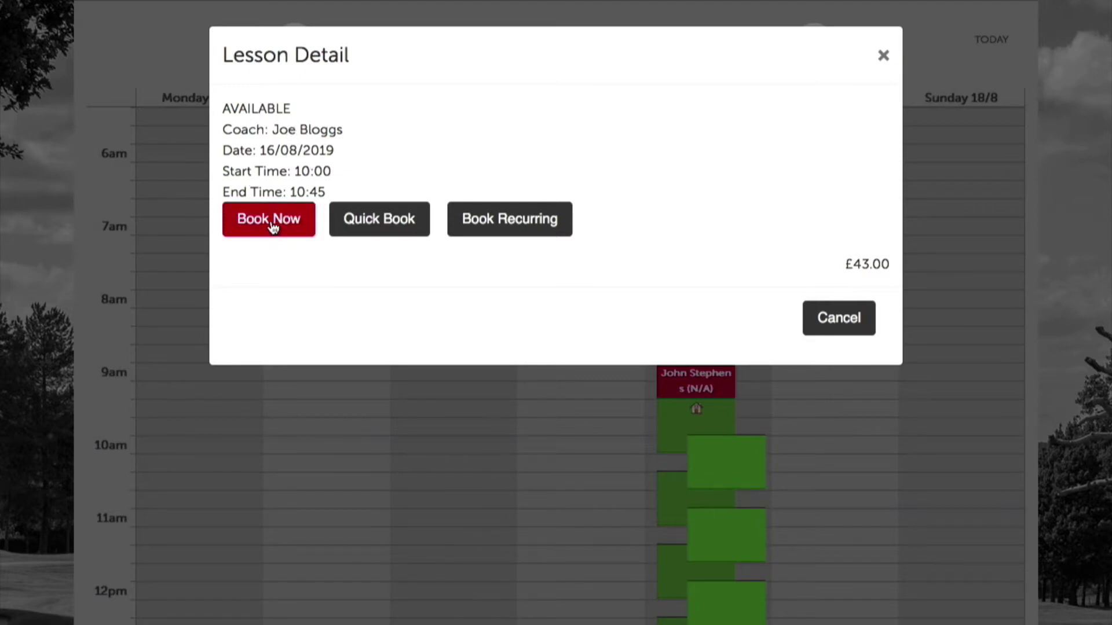
pyautogui.click(372, 216)
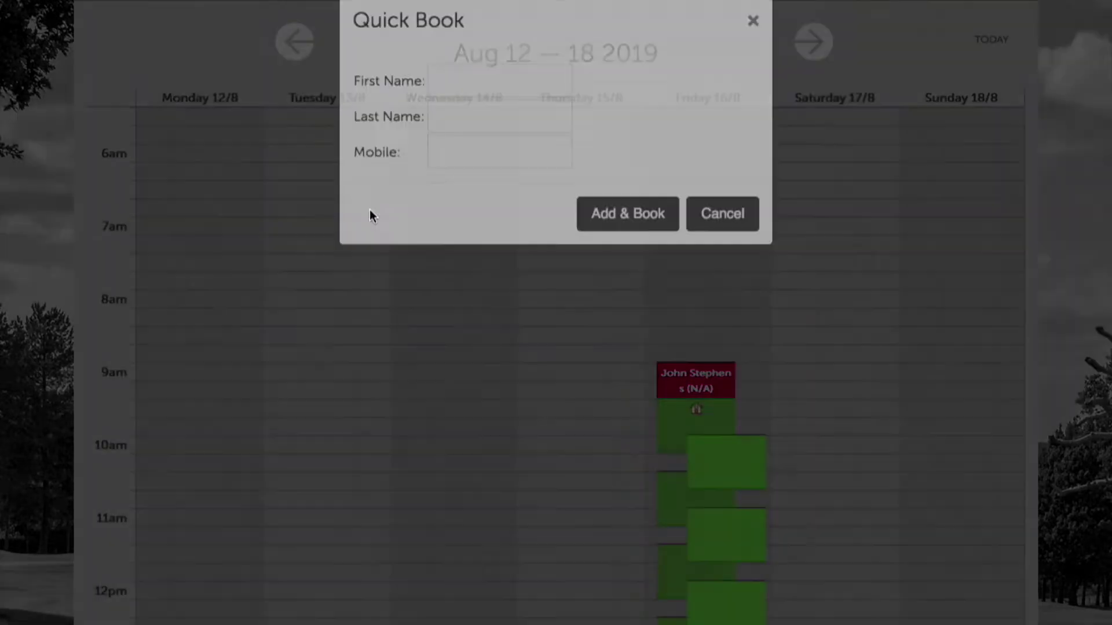
pyautogui.click(442, 117)
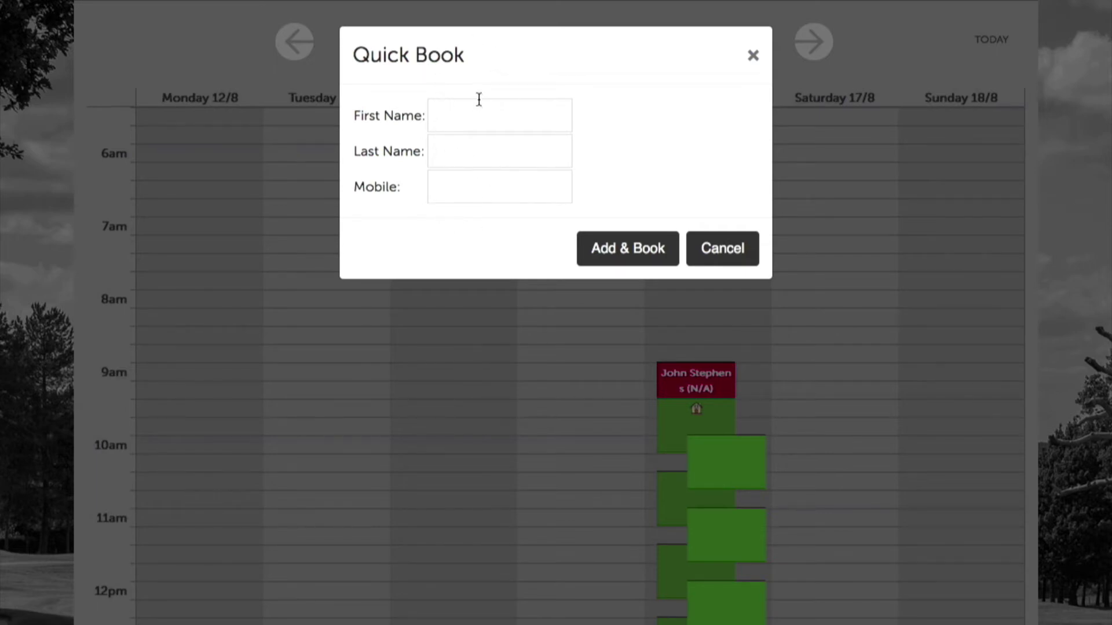
pyautogui.click(751, 55)
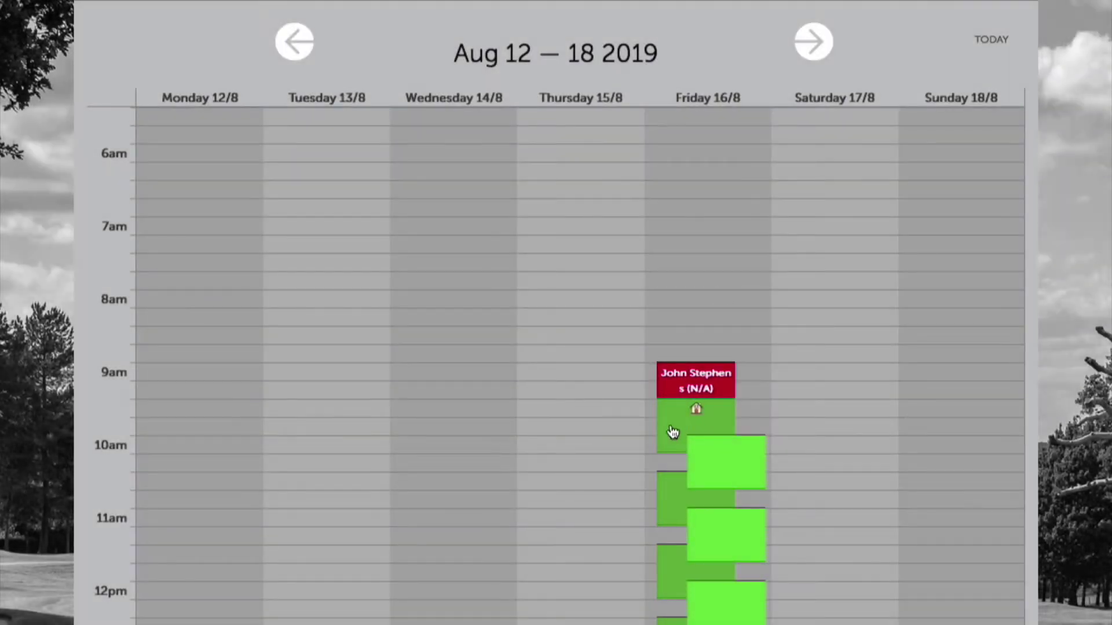
pyautogui.click(705, 458)
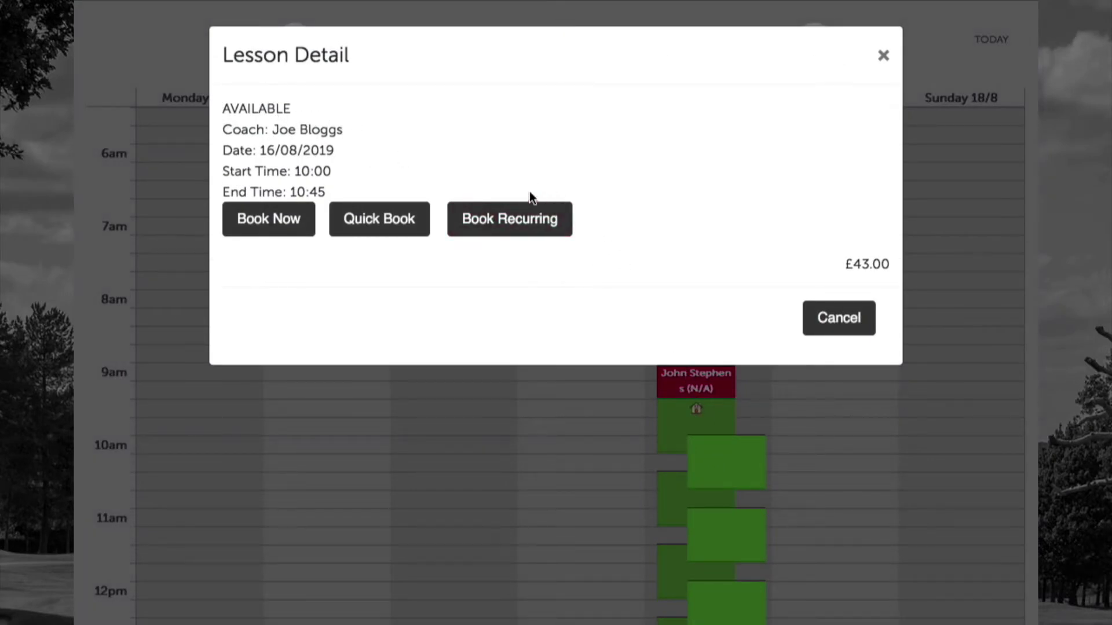
# Book the Friday 10:00–10:45 lesson as a one-to-one, answering No to studio lesson.
pyautogui.click(503, 219)
pyautogui.click(280, 225)
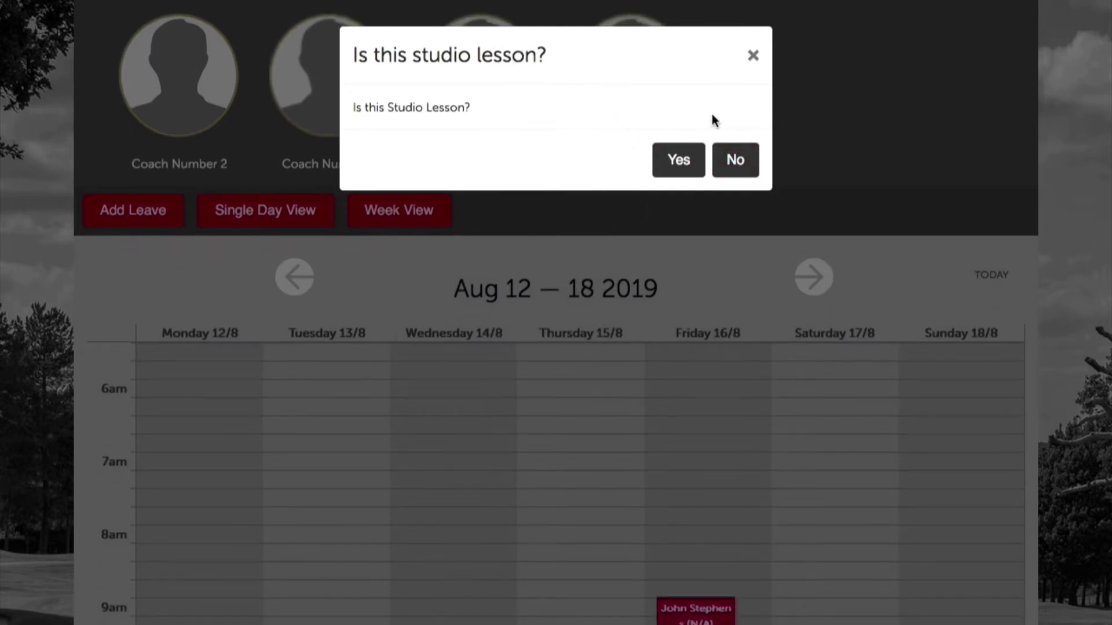
pyautogui.click(737, 157)
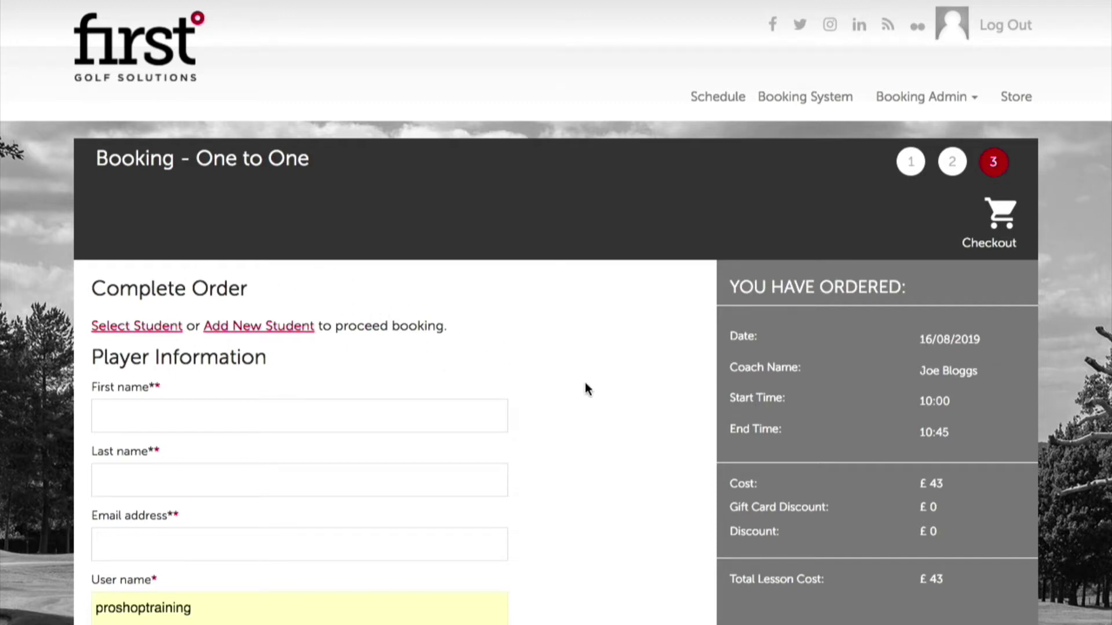
# Pick an existing student in Select Player to fill their name and e-mail fields.
pyautogui.click(142, 325)
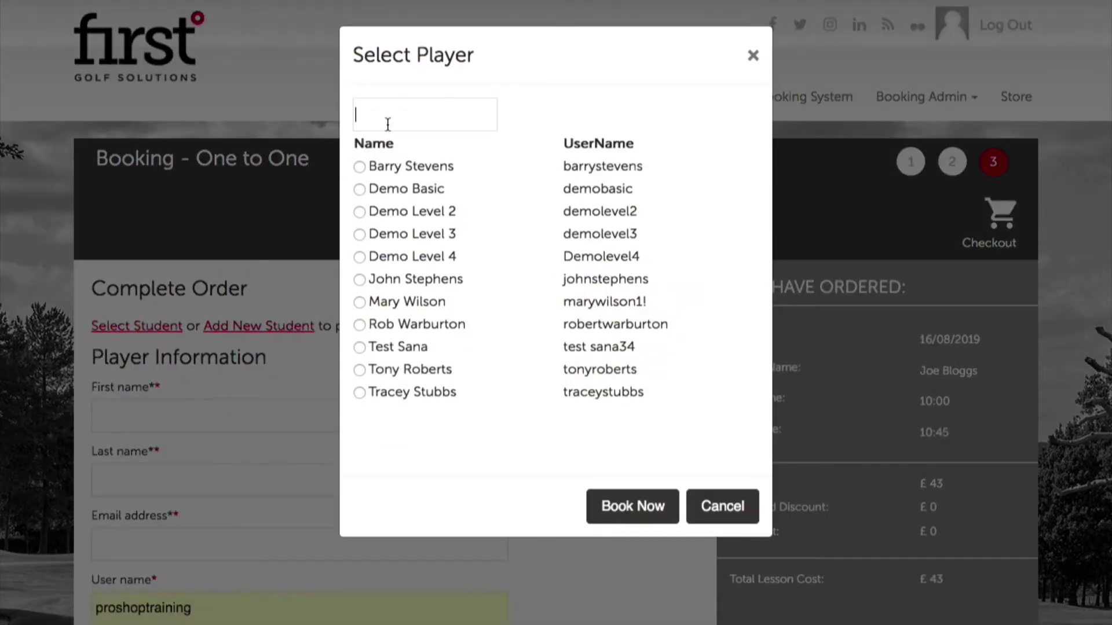
pyautogui.write('fff')
pyautogui.click(360, 370)
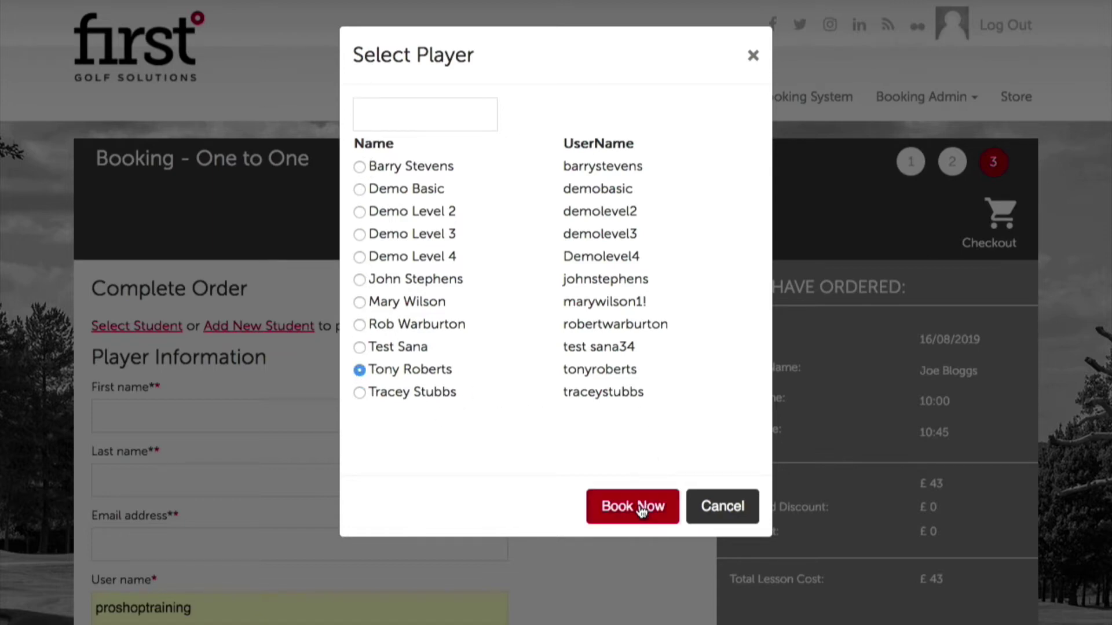
pyautogui.click(665, 507)
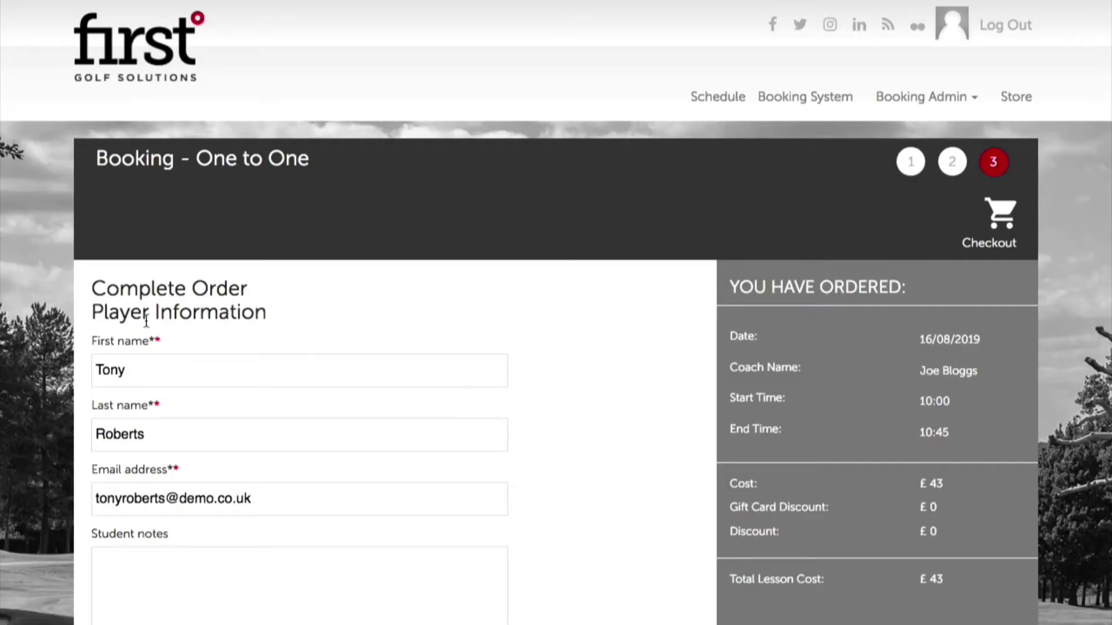
pyautogui.scroll(-2, 220, 489)
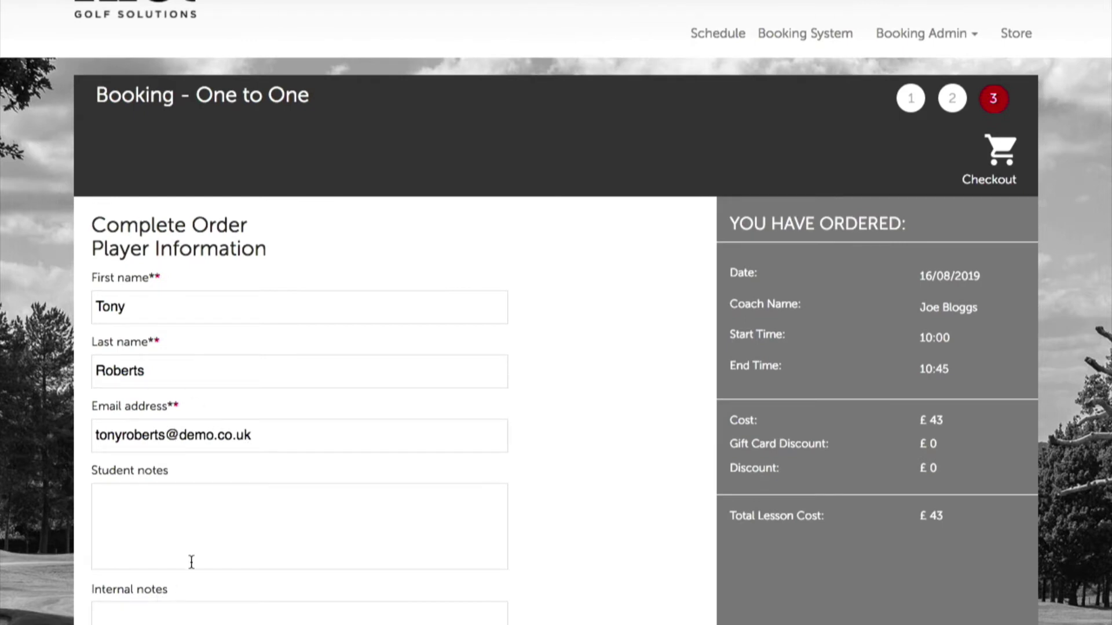
pyautogui.scroll(-3, 196, 559)
pyautogui.scroll(-1, 195, 559)
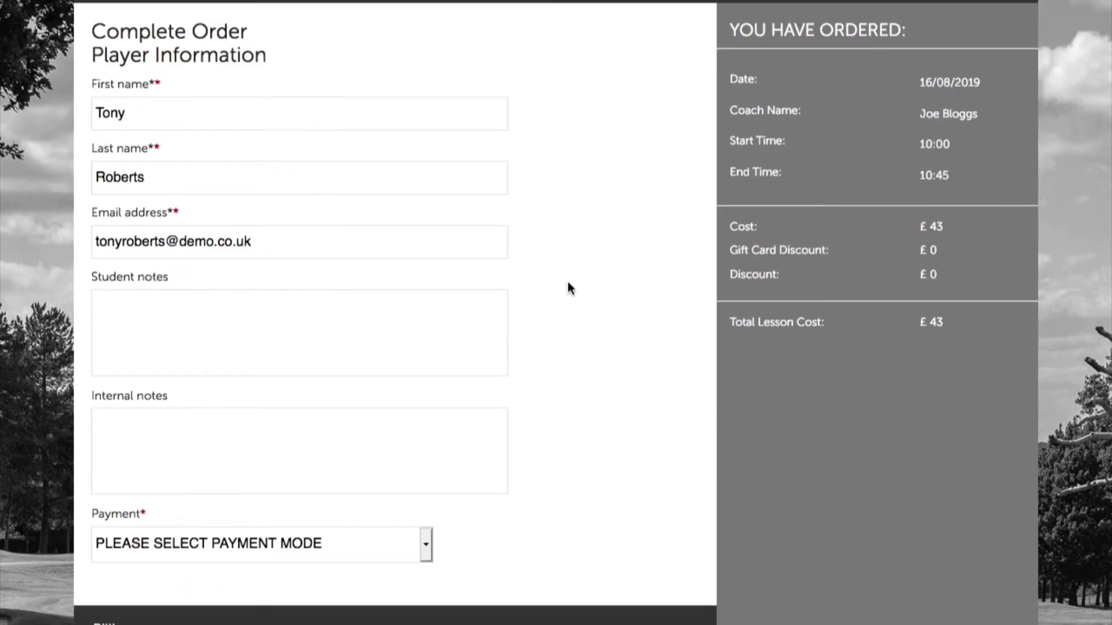
pyautogui.scroll(-1, 571, 288)
pyautogui.click(255, 253)
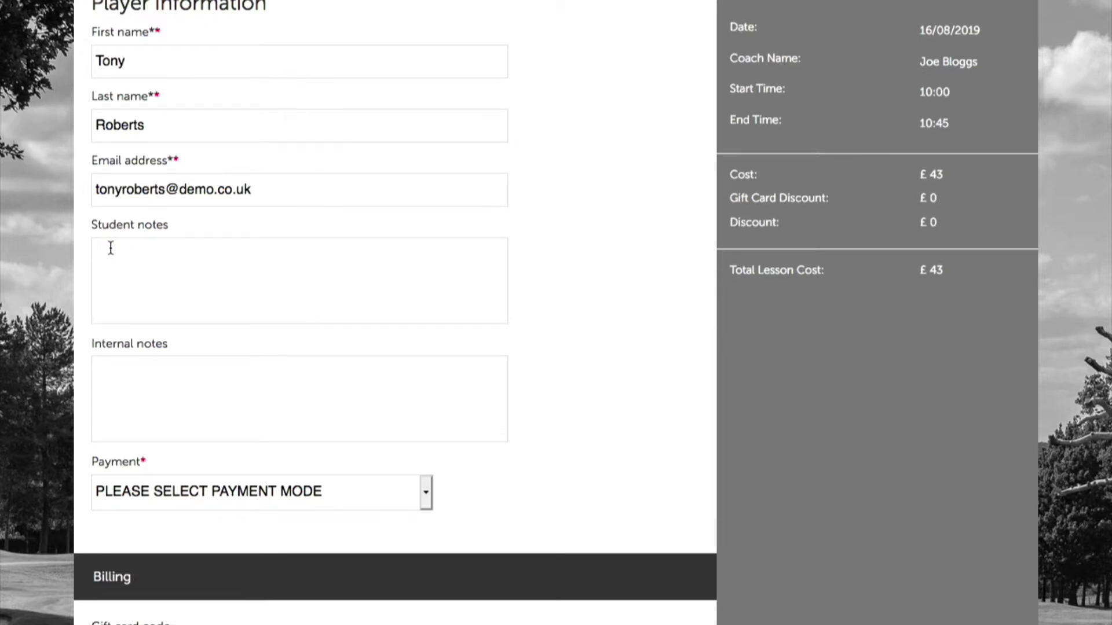
# Write a student note asking them to meet the coach on the Putting Green.
pyautogui.click(130, 372)
pyautogui.click(142, 253)
pyautogui.write('Please meet Joe on ')
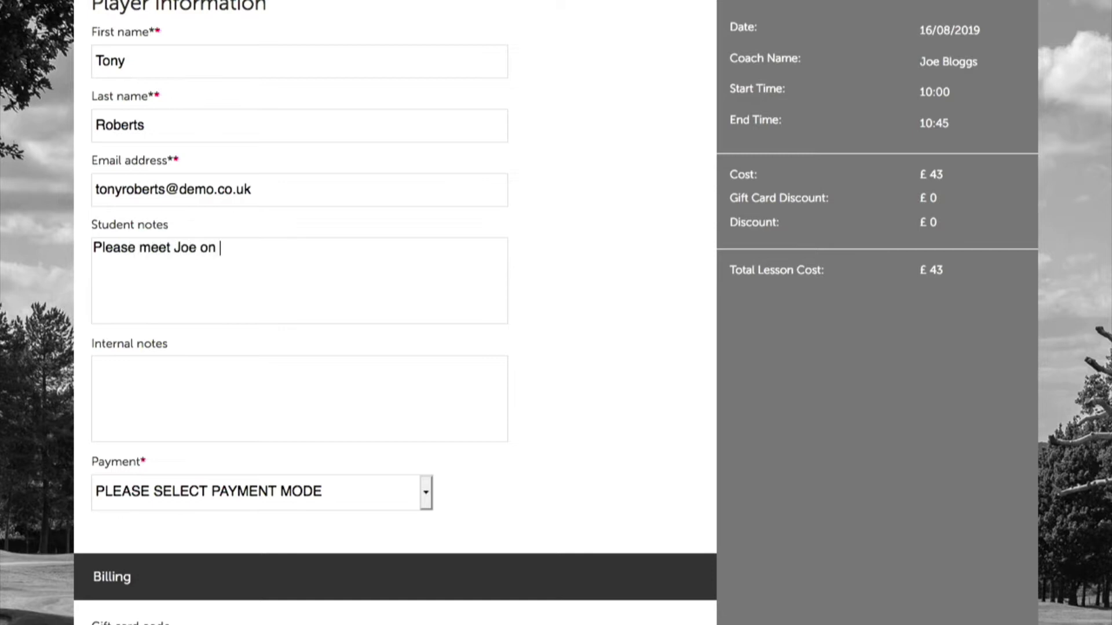
pyautogui.write('the Putting ')
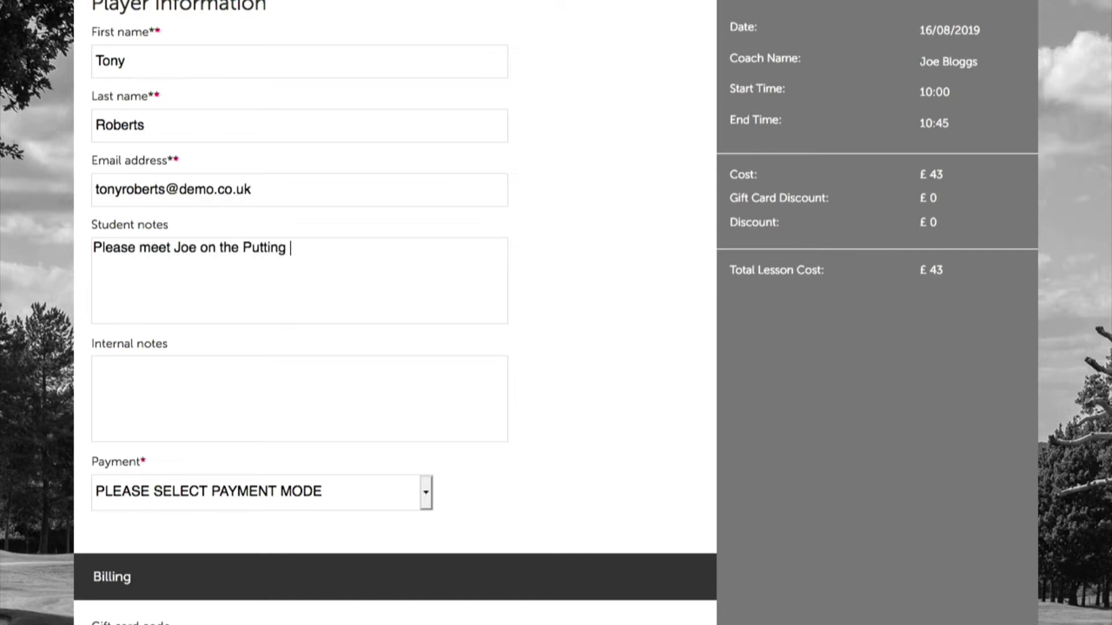
pyautogui.write('Green.')
# Add an internal note that the student pays by cash and needs a putter.
pyautogui.click(198, 376)
pyautogui.write('Joe is g')
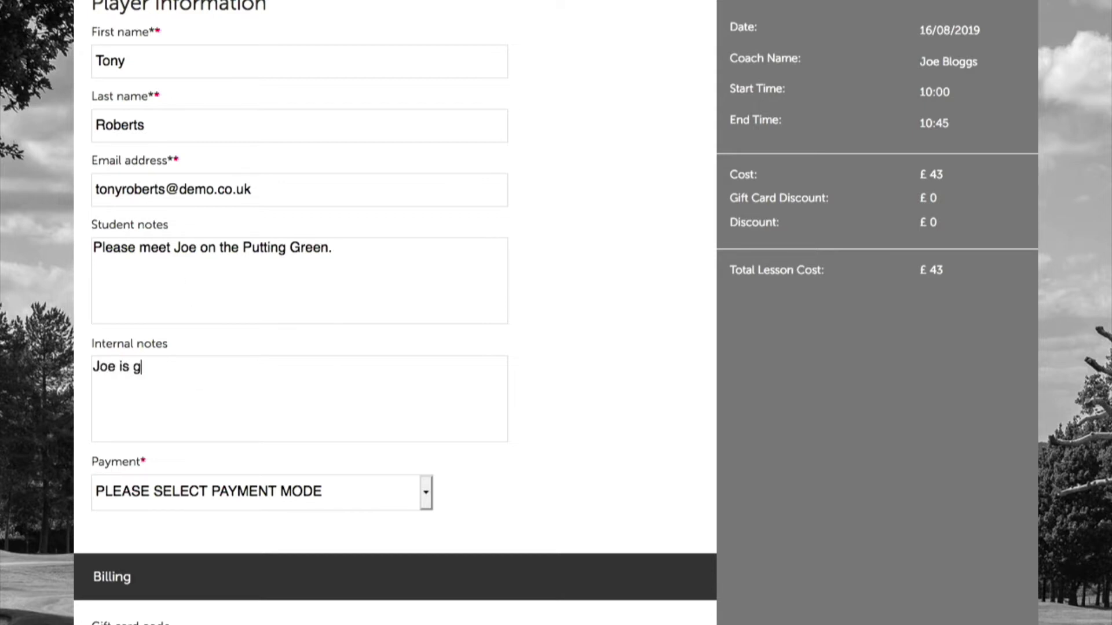
pyautogui.write('oing to pay by cash.')
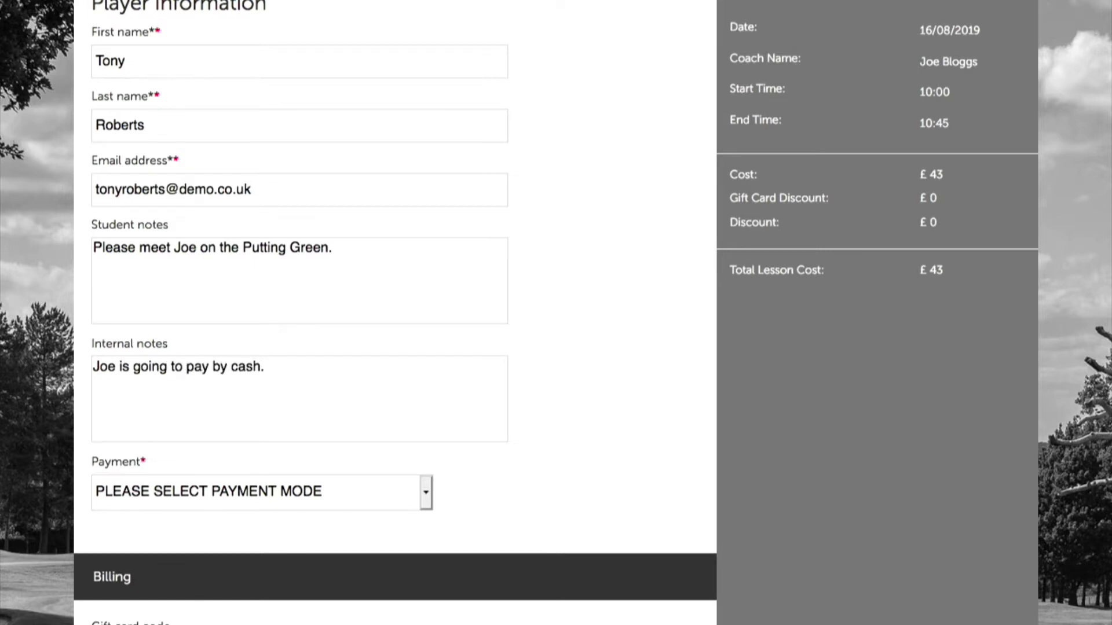
pyautogui.write(' He needs a putter for ')
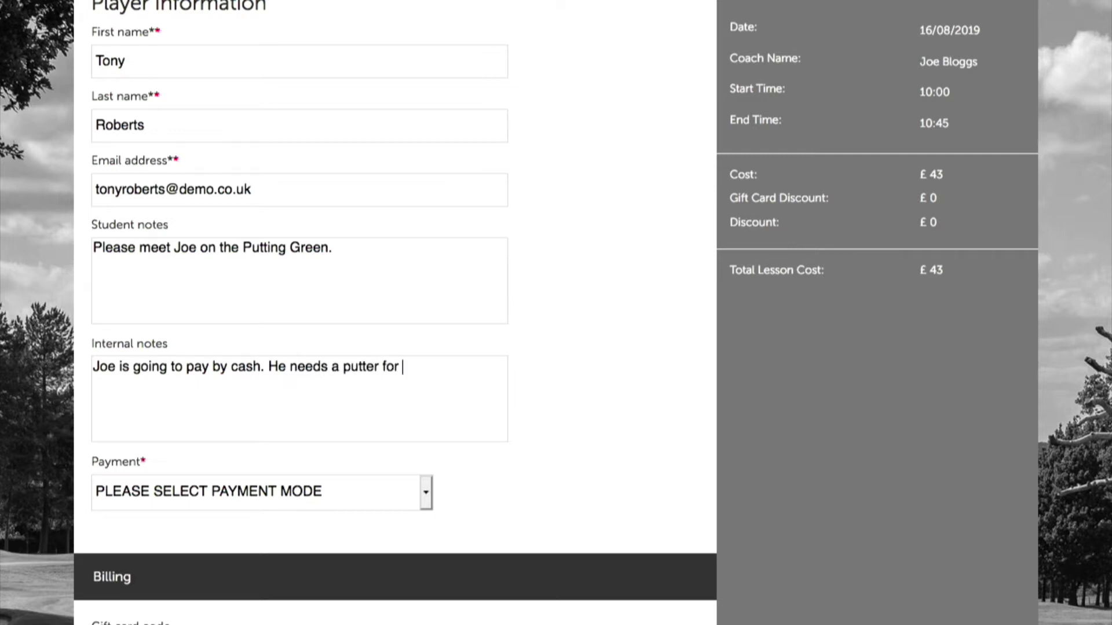
pyautogui.write('the lesson.')
pyautogui.click(323, 266)
pyautogui.moveTo(339, 251); pyautogui.dragTo(99, 249)
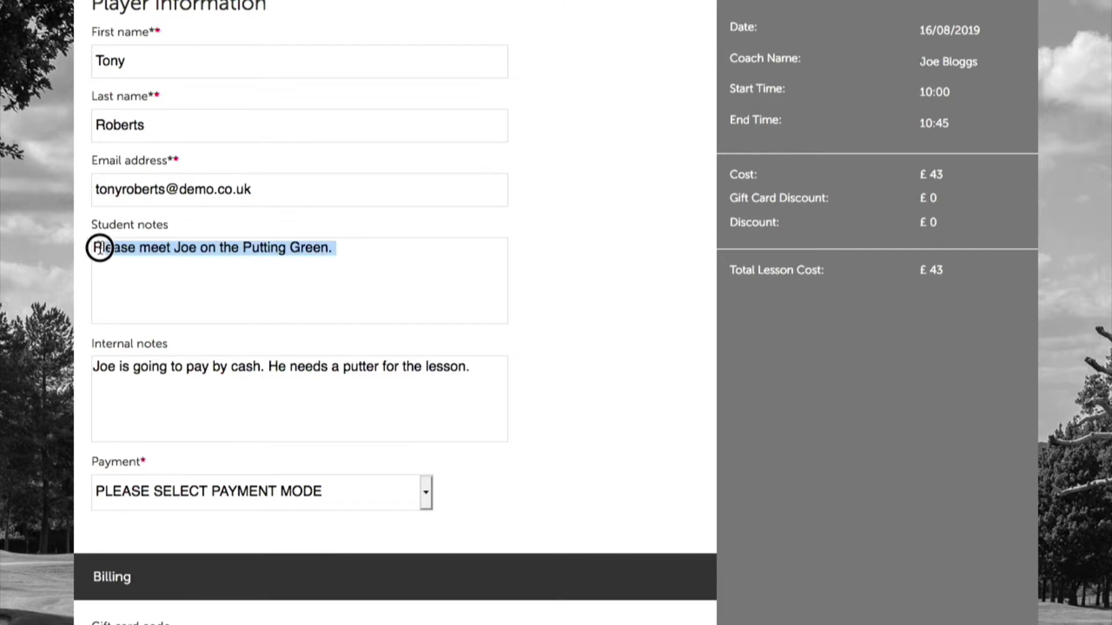
pyautogui.click(100, 248)
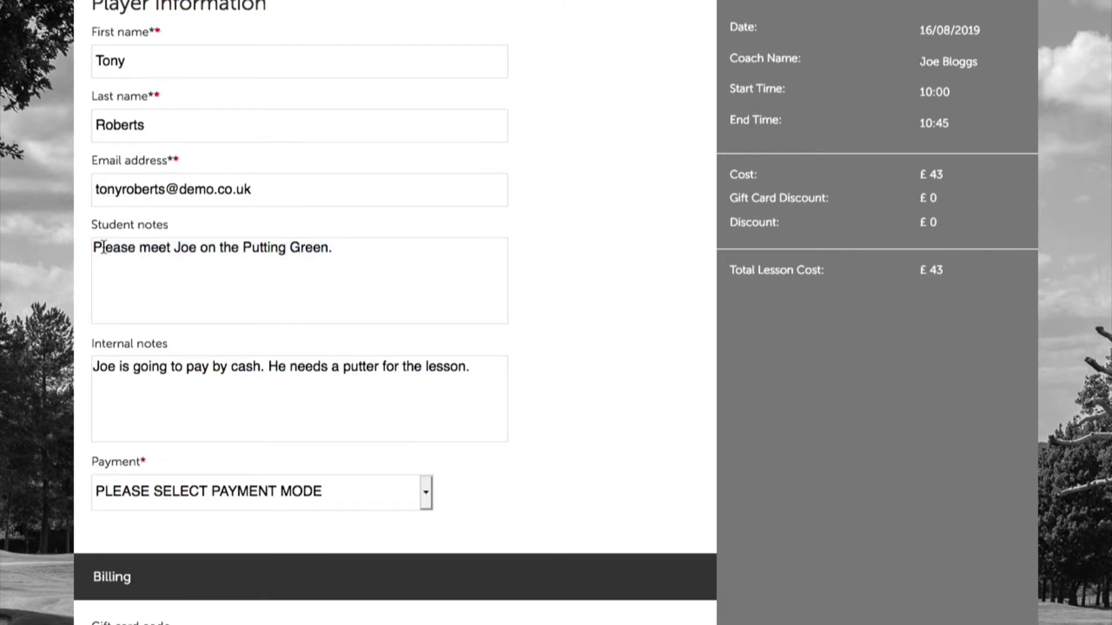
pyautogui.click(116, 363)
pyautogui.click(488, 366)
pyautogui.scroll(-3, 637, 427)
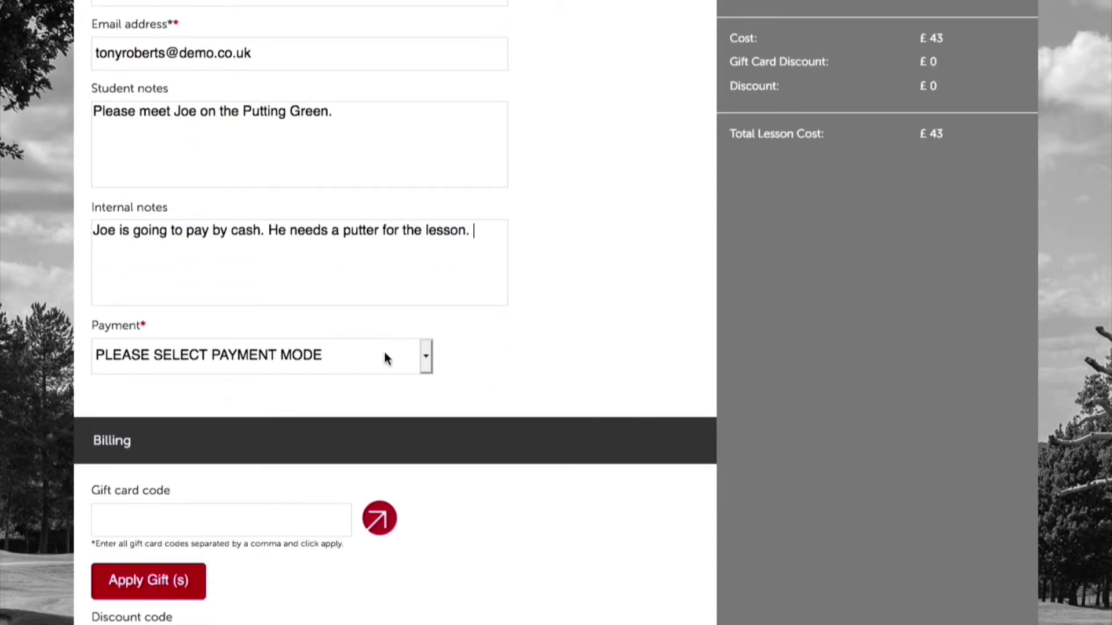
# Choose Pay At Academy from the Payment dropdown, leaving the £43 total.
pyautogui.click(172, 354)
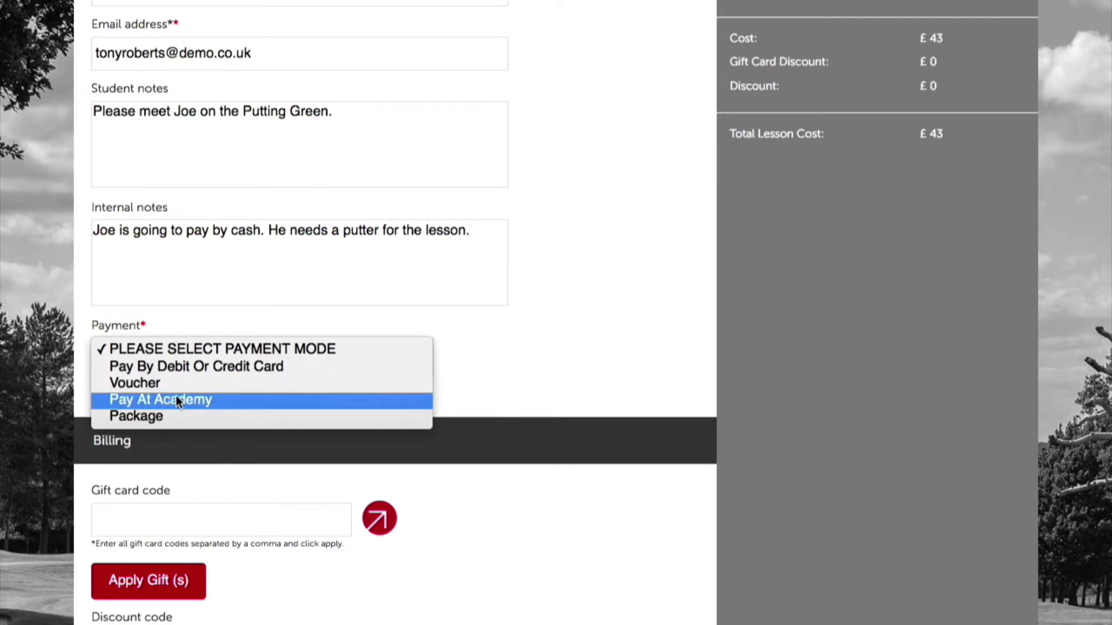
pyautogui.click(149, 399)
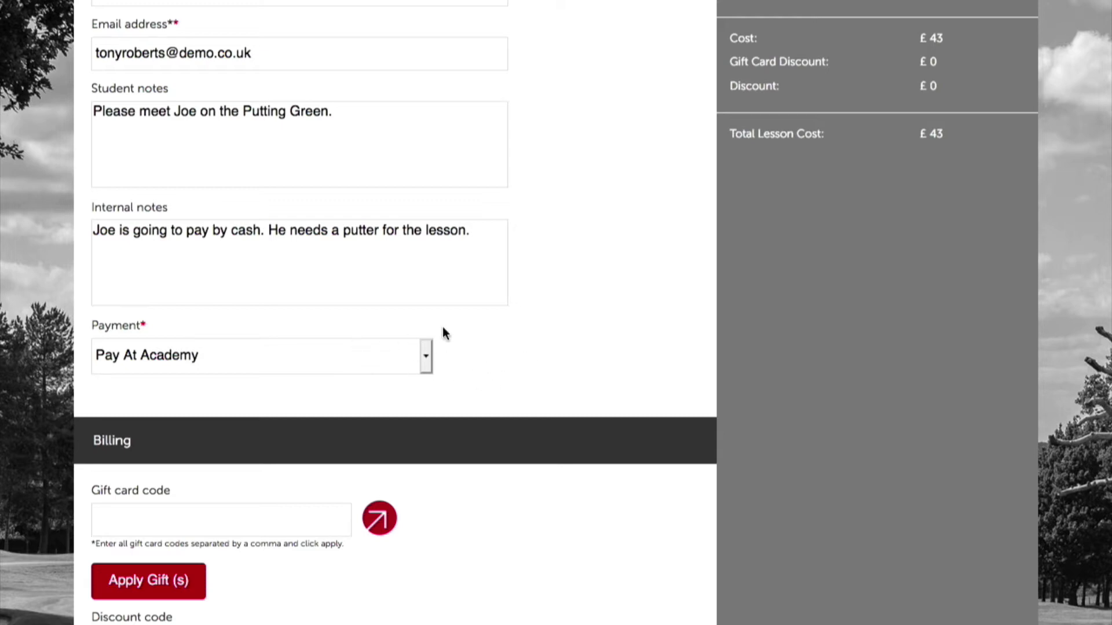
# Tick terms and conditions and SMS consent, leaving email consent unticked.
pyautogui.scroll(-2, 525, 345)
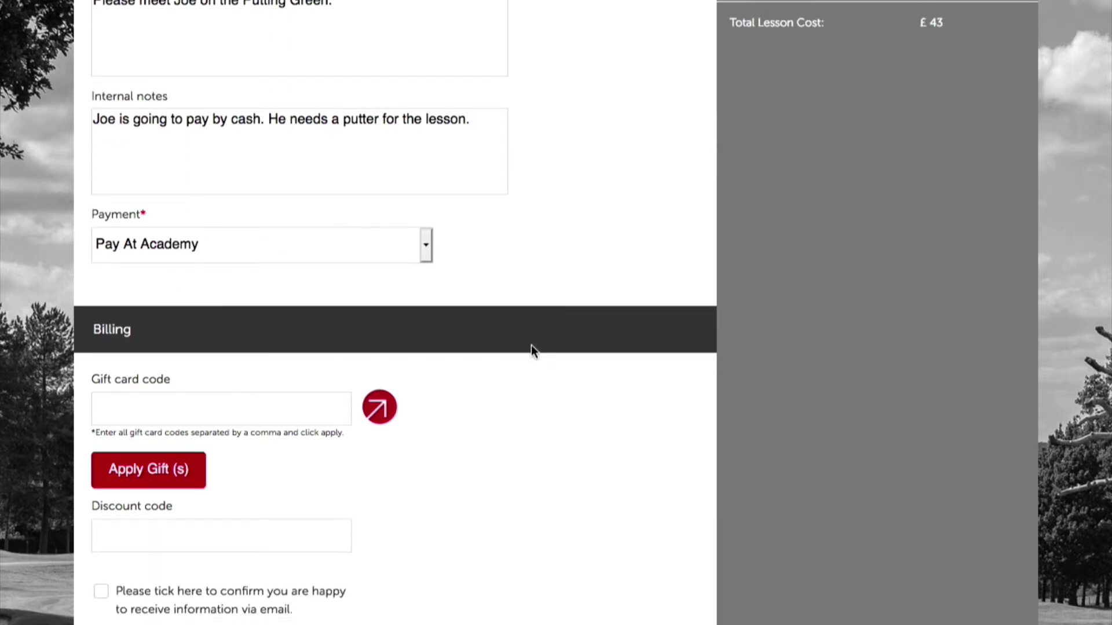
pyautogui.scroll(-2, 531, 345)
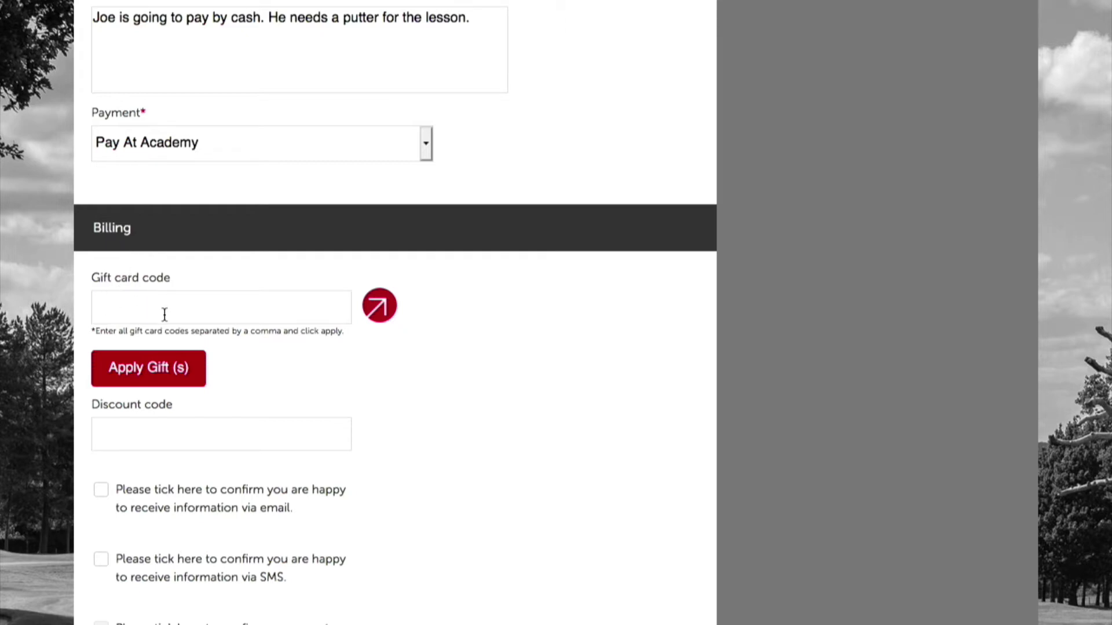
pyautogui.scroll(-3, 408, 399)
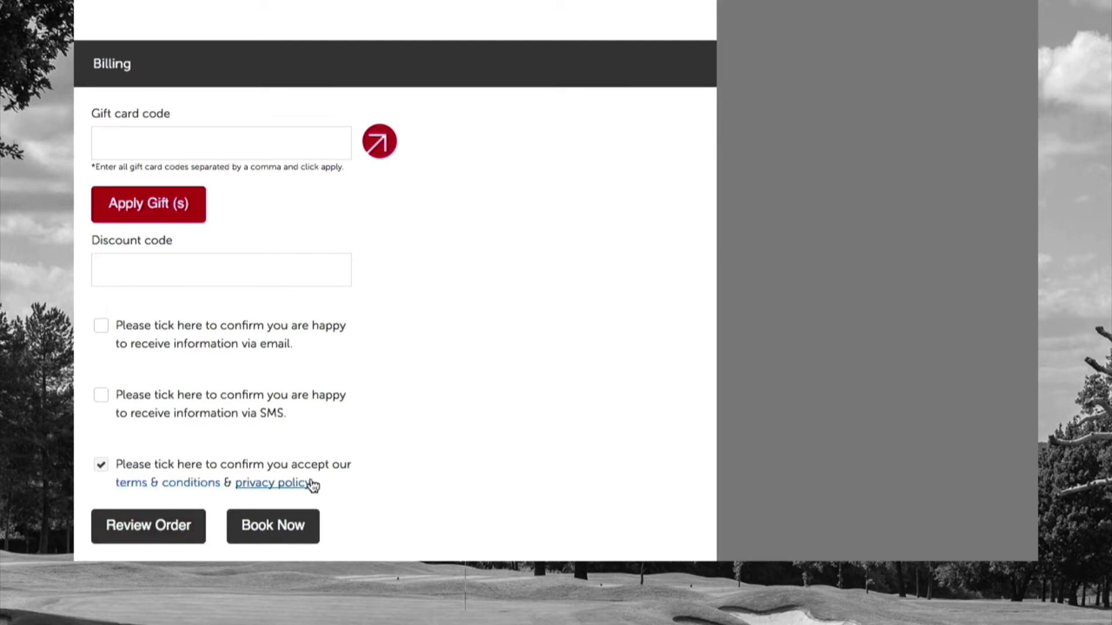
pyautogui.scroll(1, 374, 467)
pyautogui.scroll(2, 374, 472)
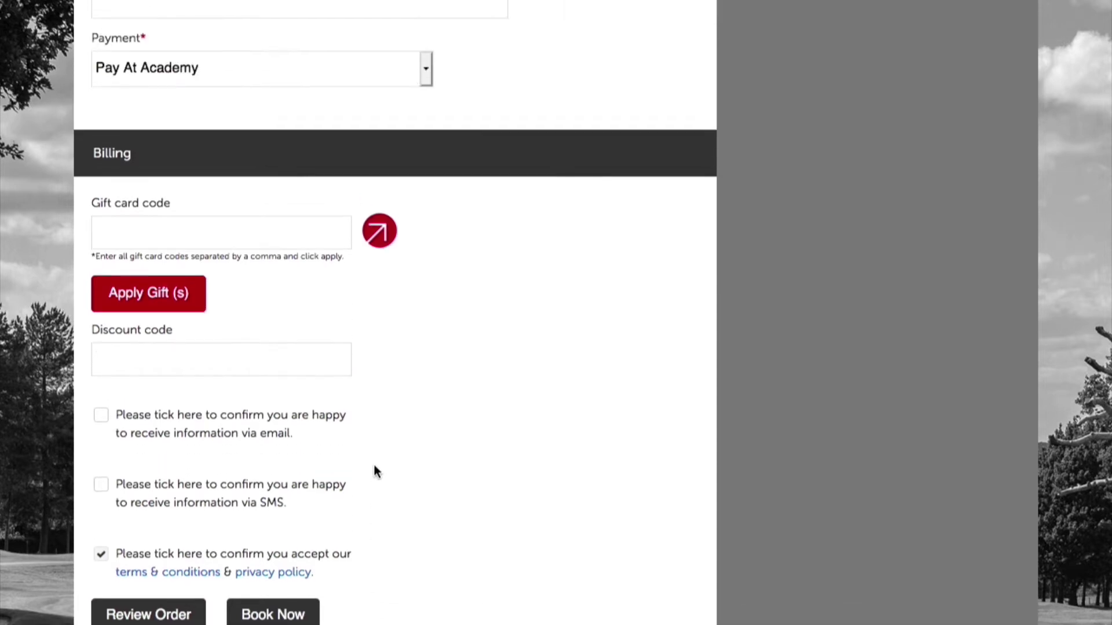
pyautogui.click(102, 553)
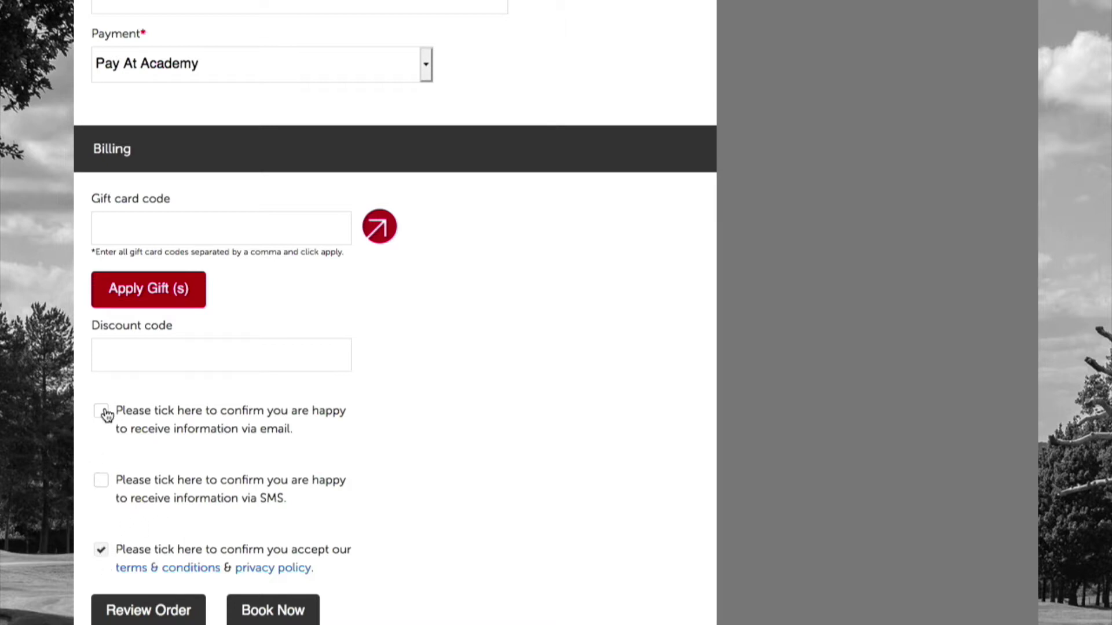
pyautogui.click(104, 483)
pyautogui.click(104, 482)
pyautogui.click(101, 412)
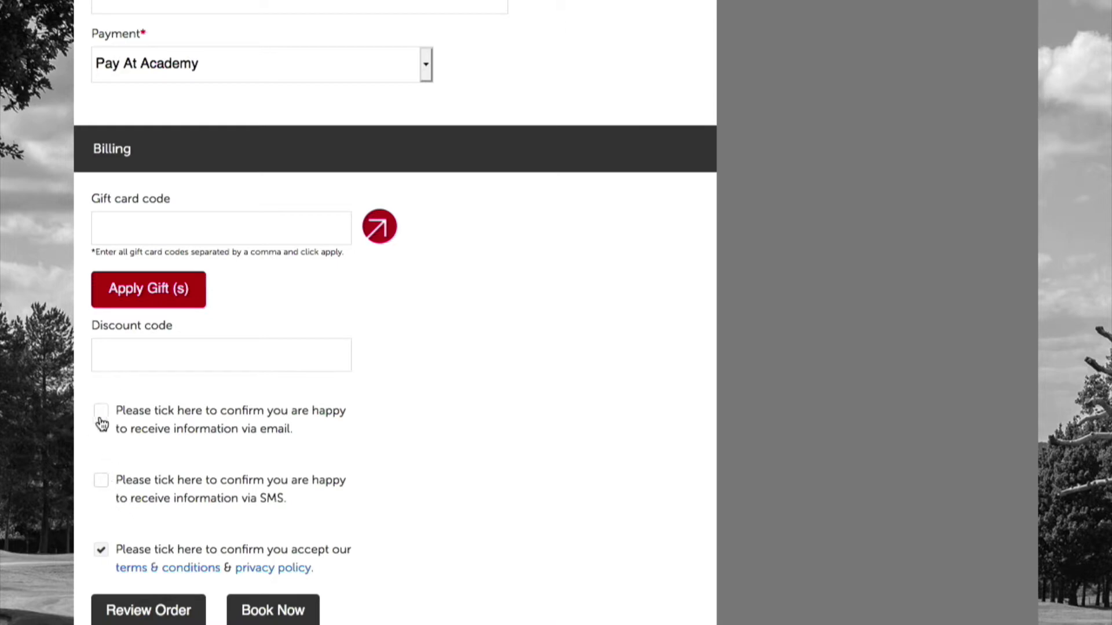
pyautogui.click(103, 481)
pyautogui.scroll(10, 532, 502)
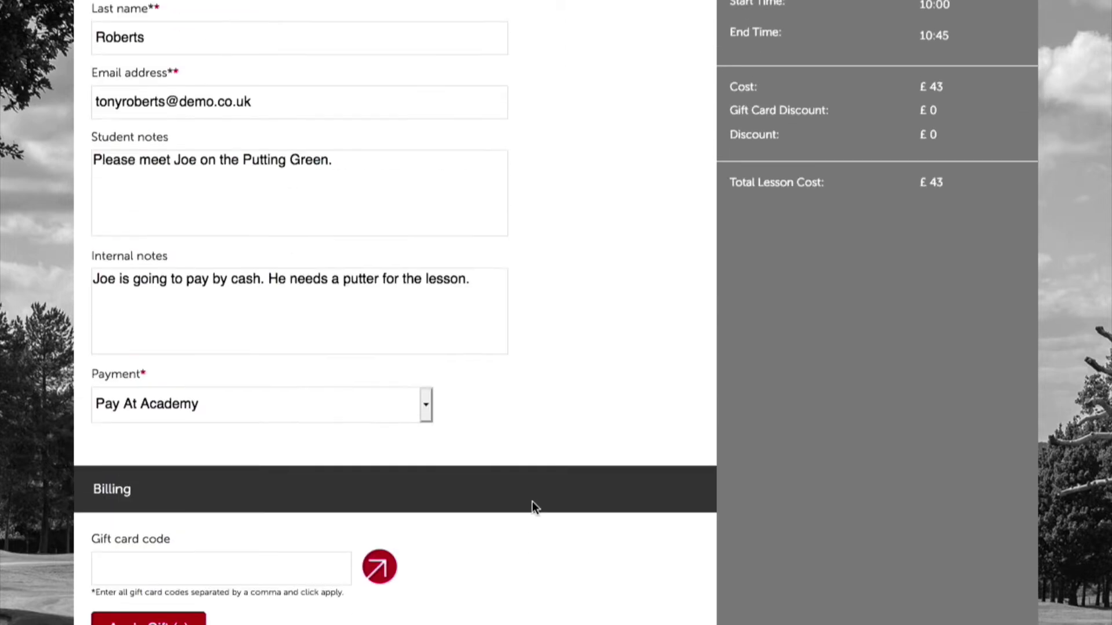
pyautogui.scroll(-12, 532, 504)
# Check the order summary for the £43 16/08/2019 10:00–10:45 lesson, then place the booking.
pyautogui.click(168, 541)
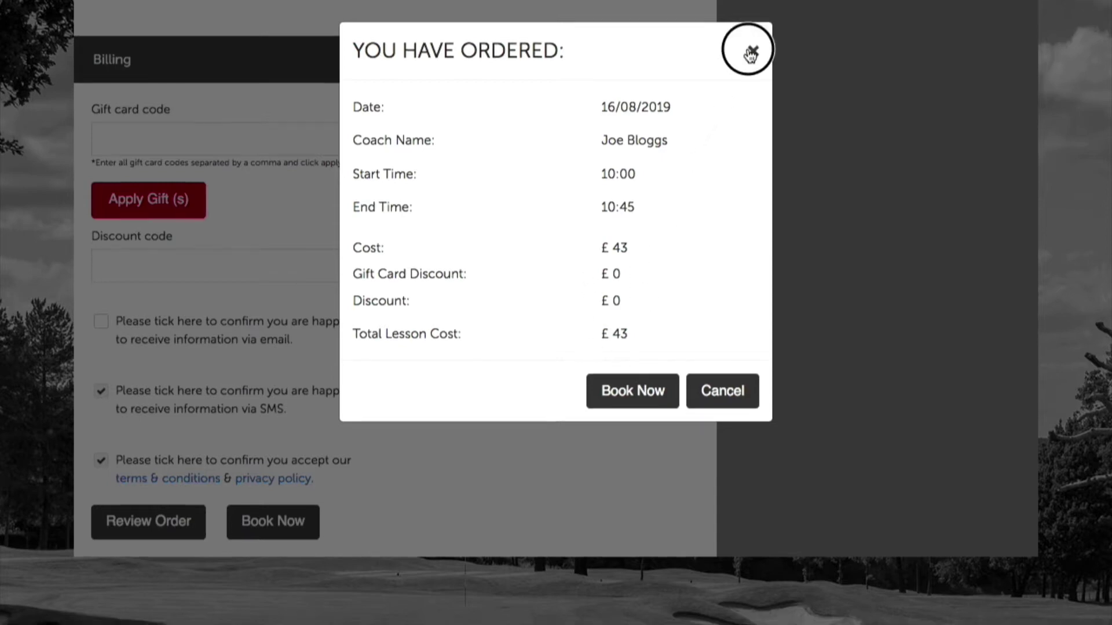
pyautogui.click(753, 55)
pyautogui.scroll(2, 541, 314)
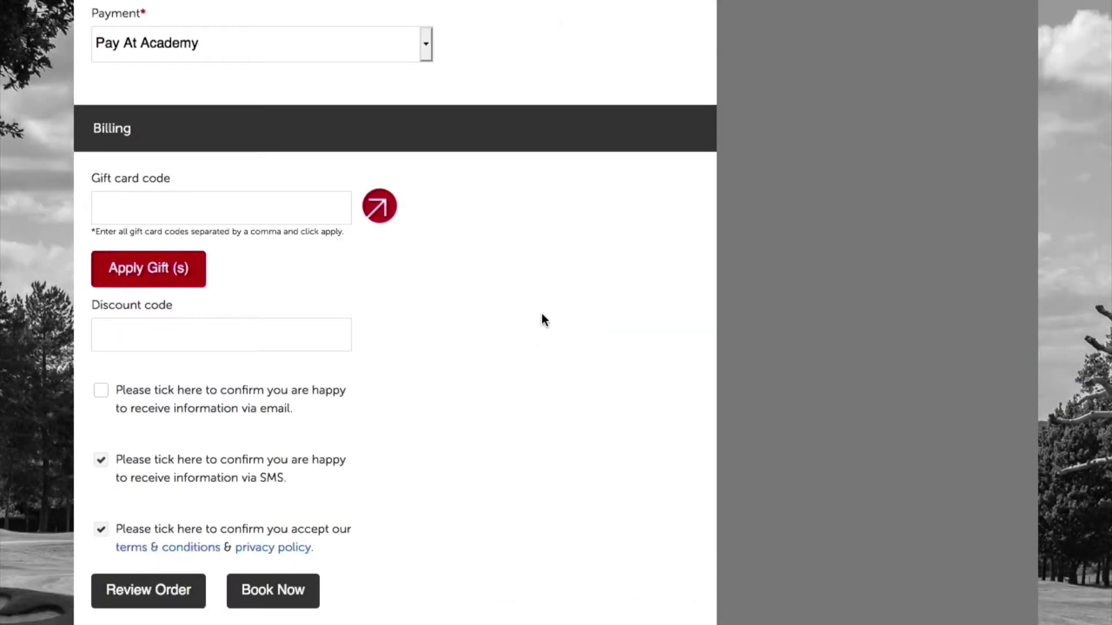
pyautogui.click(272, 591)
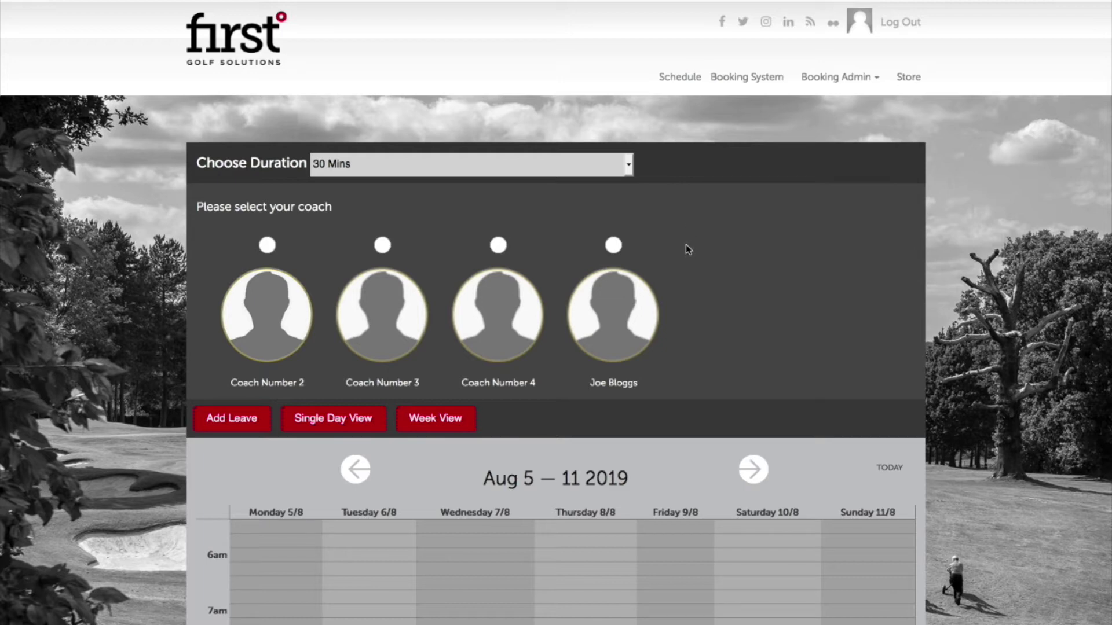
# Switch to Single Day View and advance to Sunday, Aug 11 2019 to see coach availability.
pyautogui.scroll(-2, 690, 253)
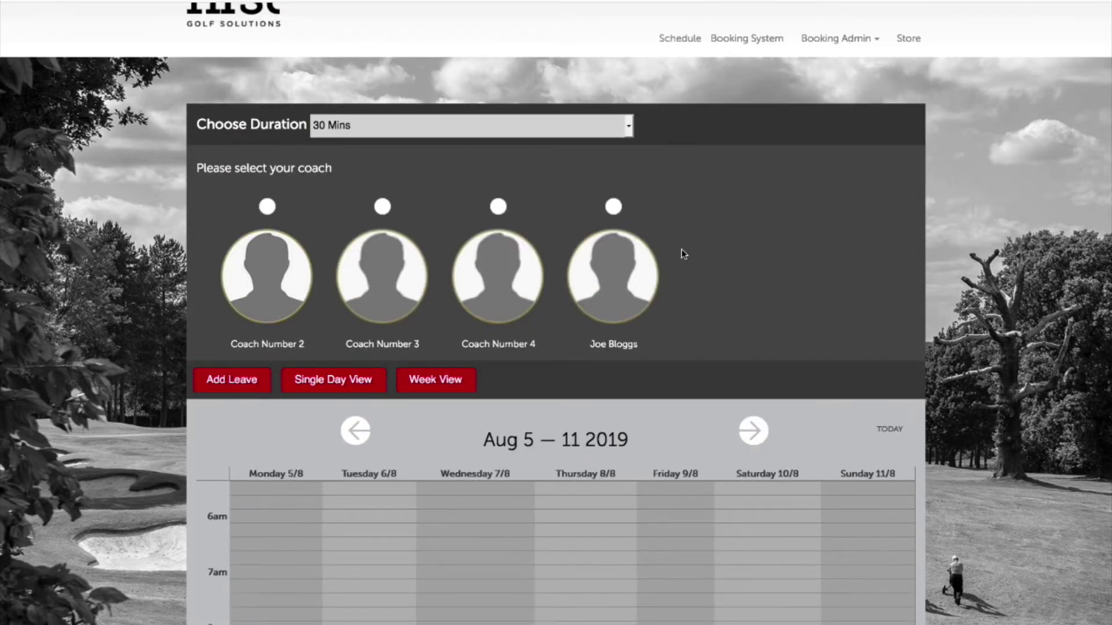
pyautogui.click(365, 383)
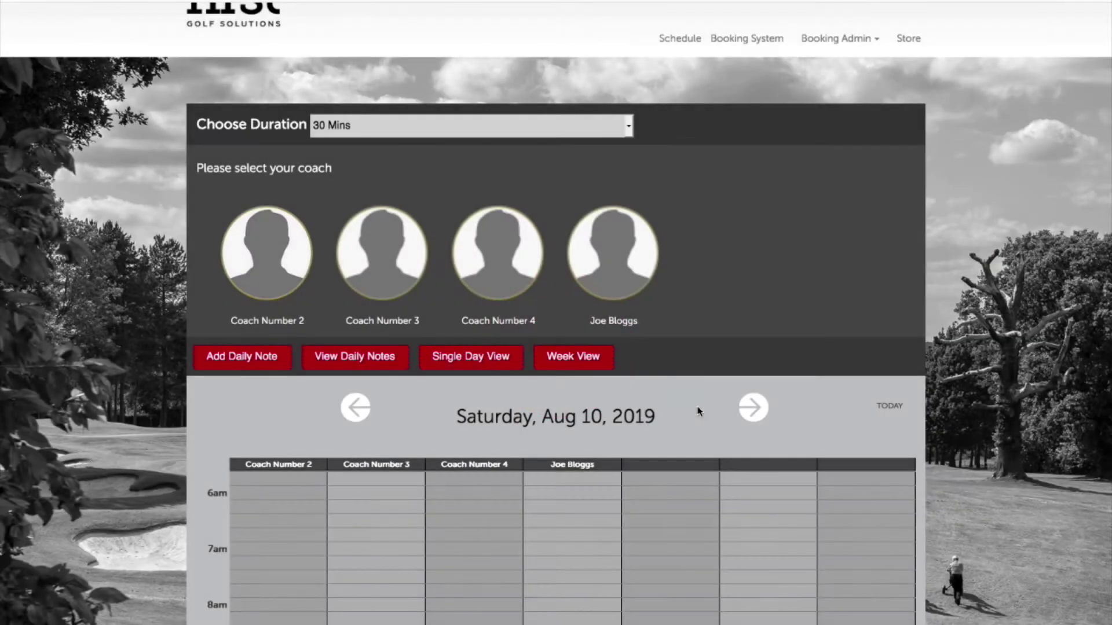
pyautogui.scroll(-3, 694, 414)
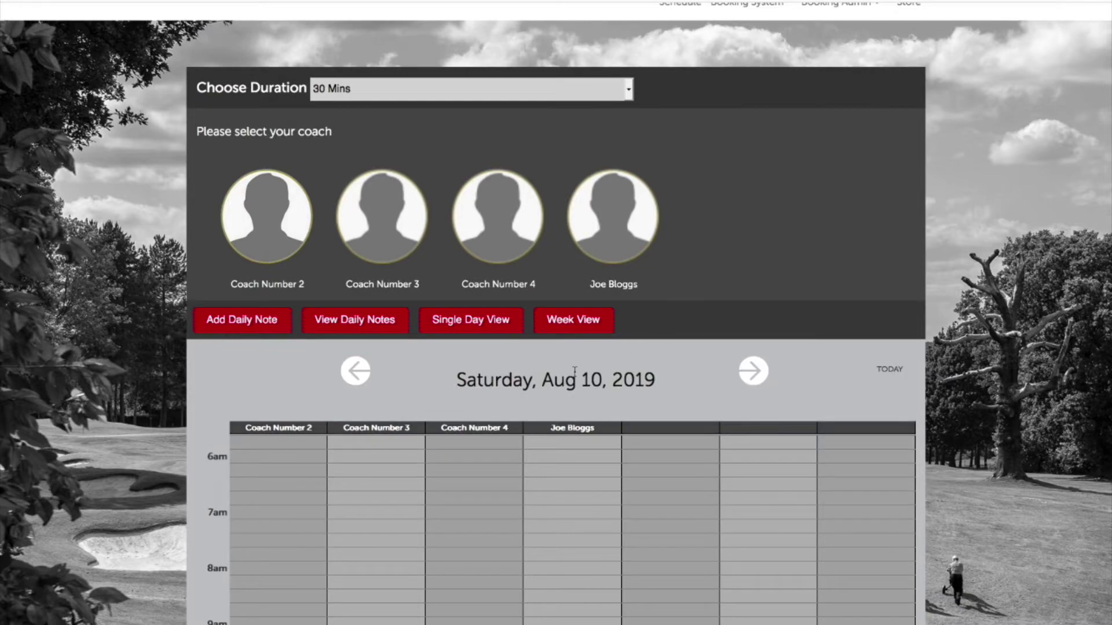
pyautogui.click(753, 373)
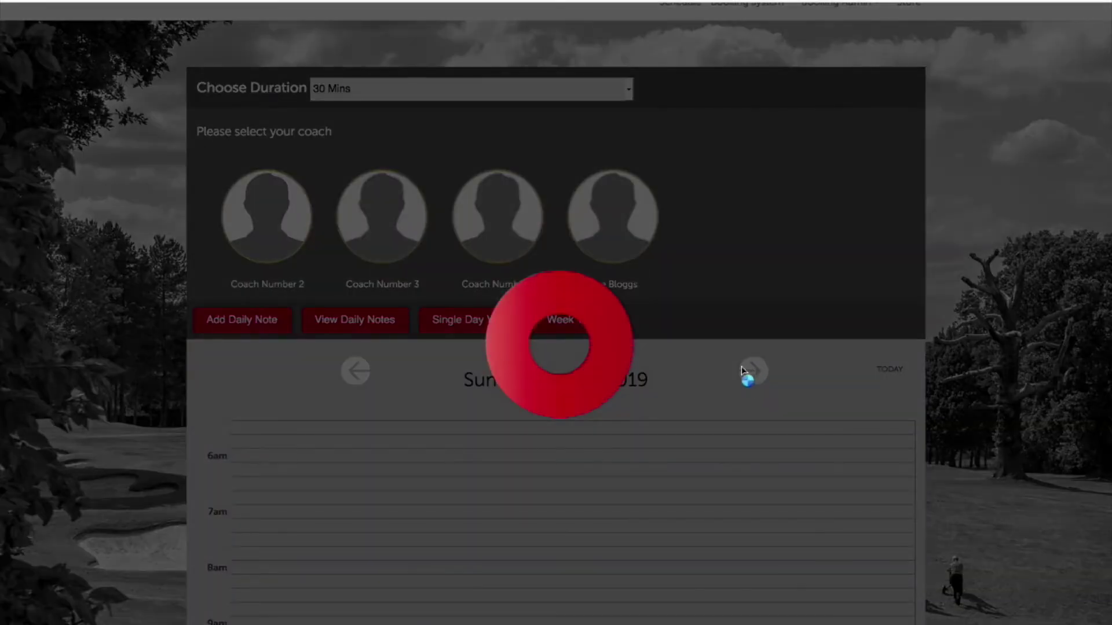
pyautogui.scroll(-1, 621, 439)
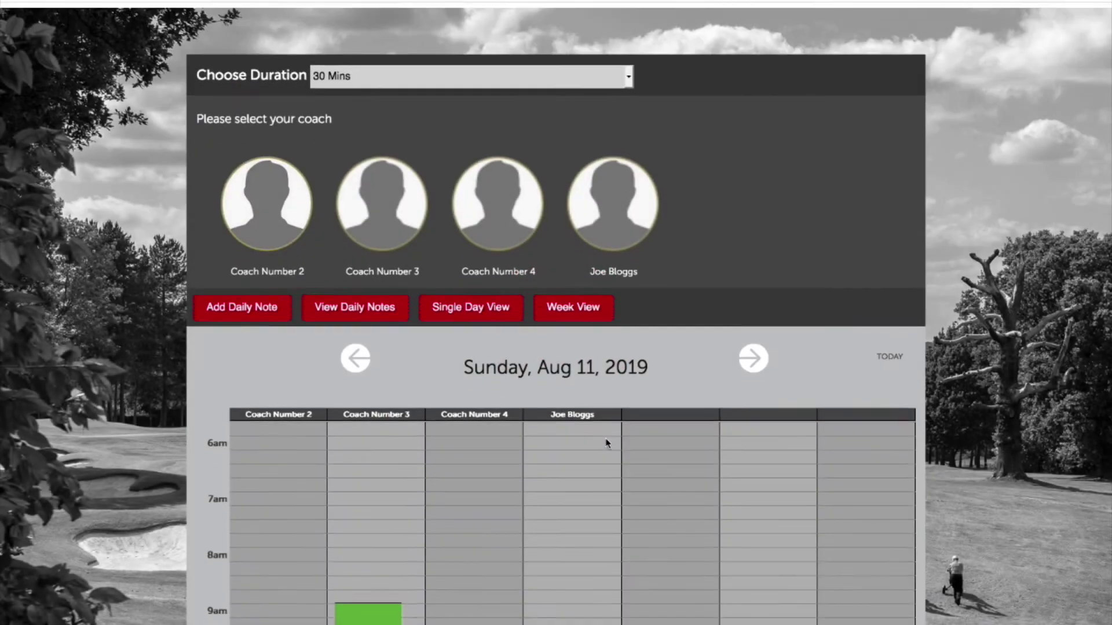
pyautogui.scroll(-5, 328, 431)
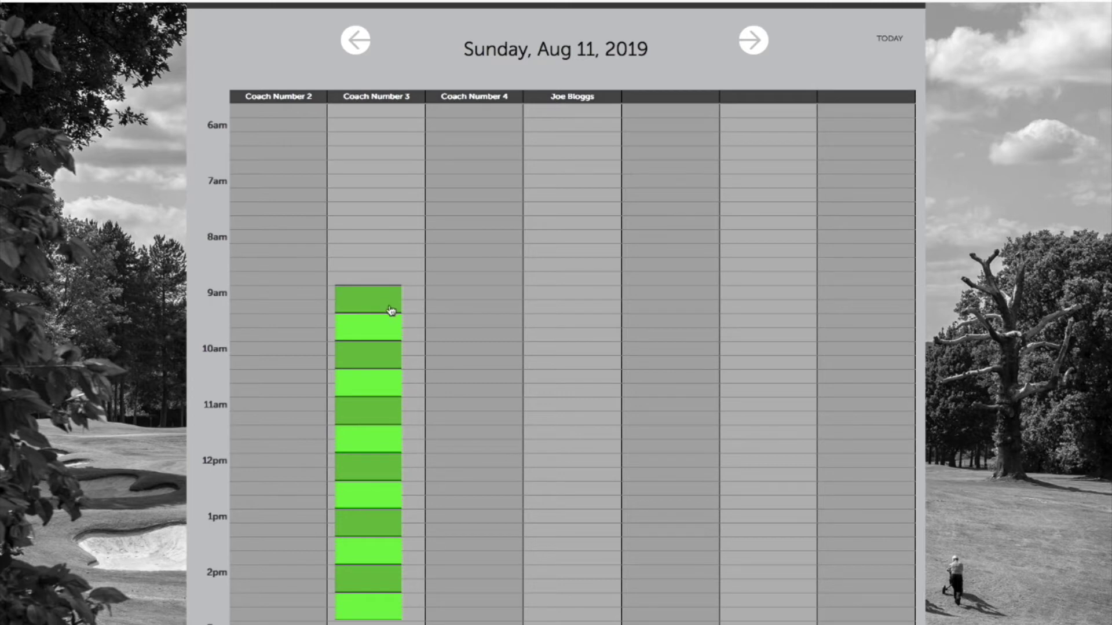
pyautogui.scroll(4, 466, 333)
pyautogui.scroll(2, 476, 340)
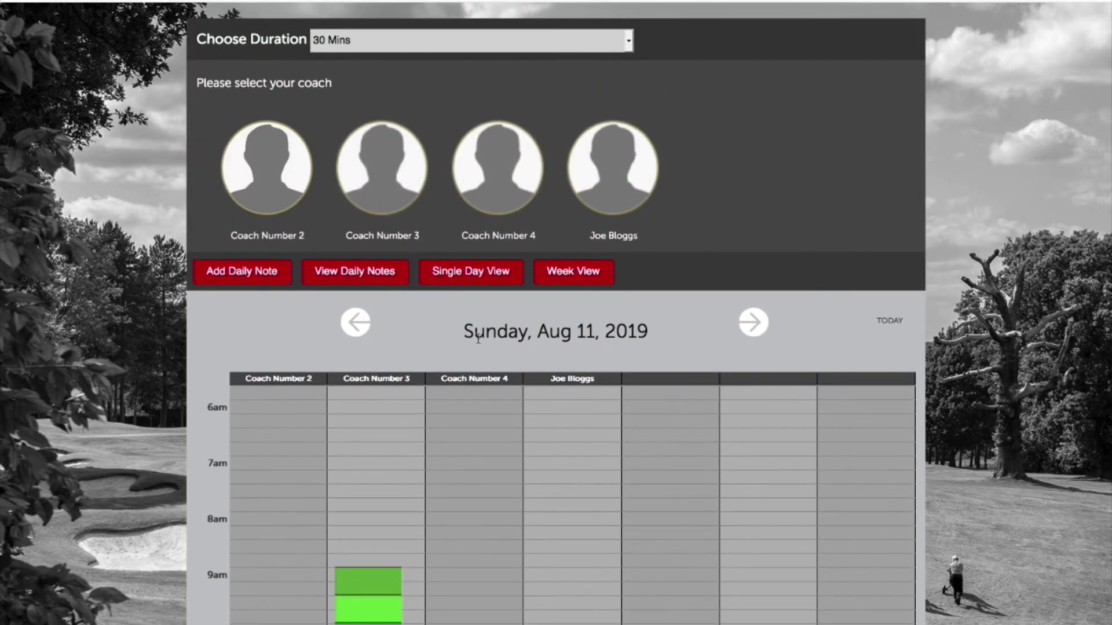
pyautogui.scroll(-3, 478, 339)
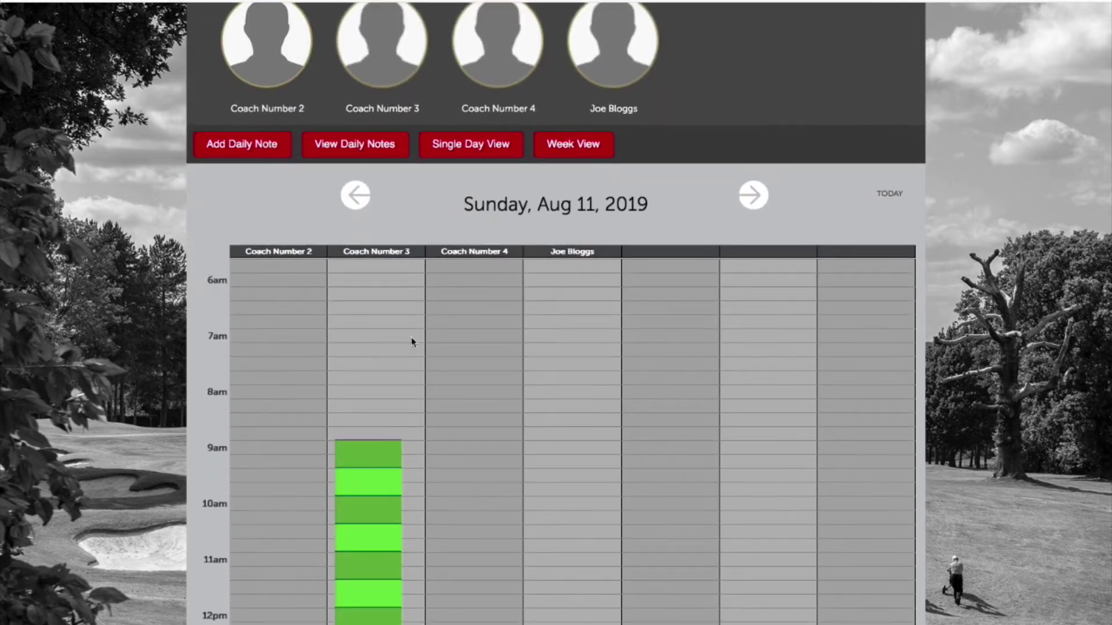
pyautogui.scroll(-2, 417, 464)
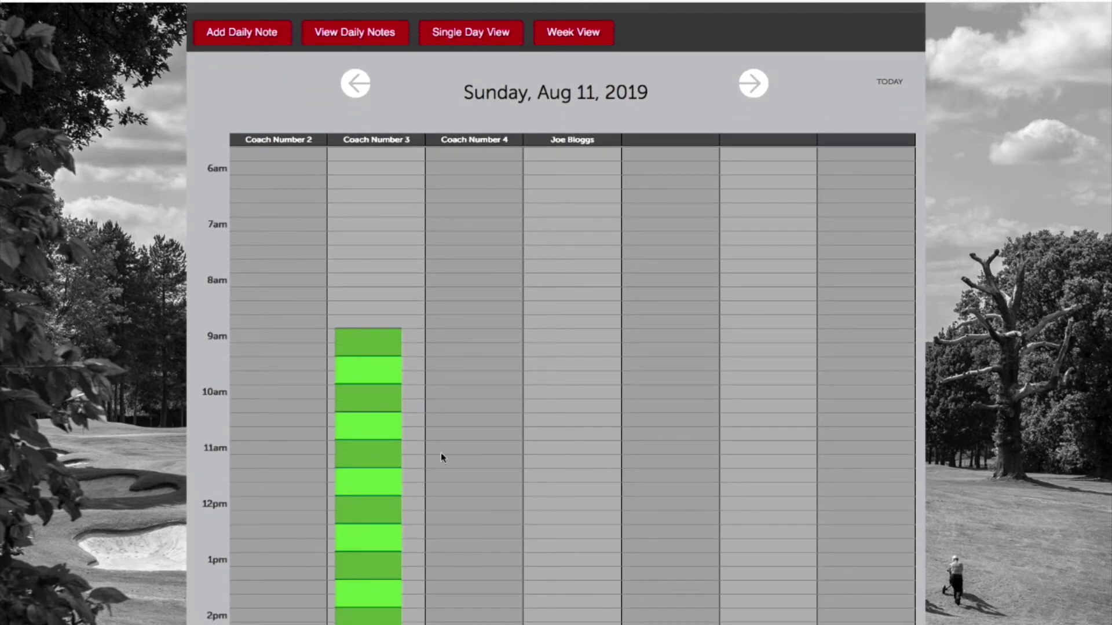
pyautogui.scroll(-1, 449, 362)
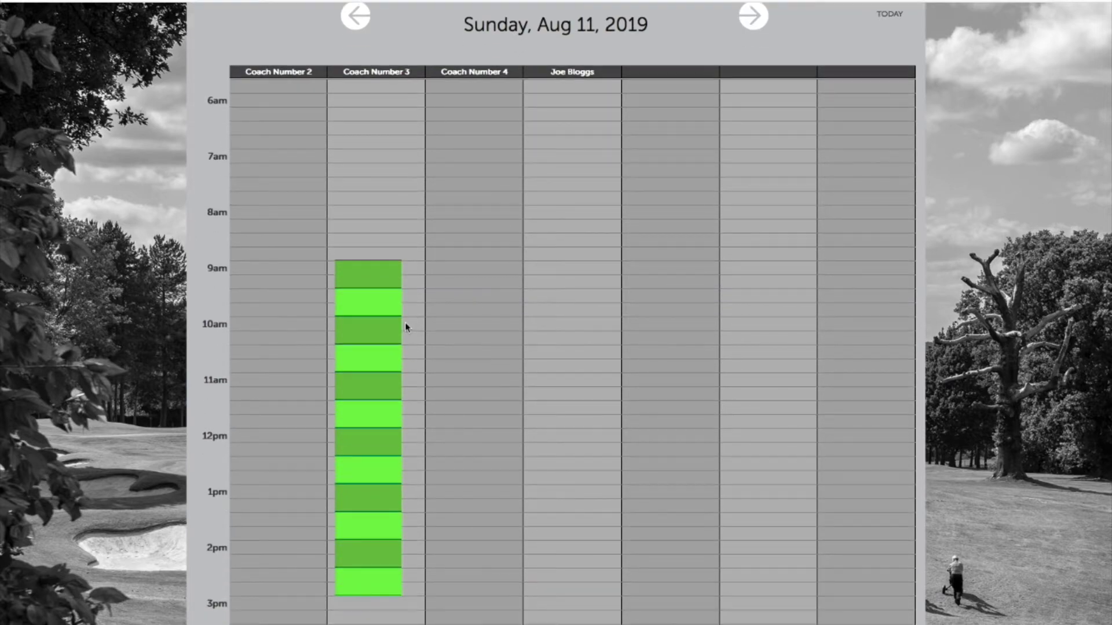
# Book Coach Number 3's 11/08/2019 09:00–09:30 slot as a studio lesson.
pyautogui.click(377, 272)
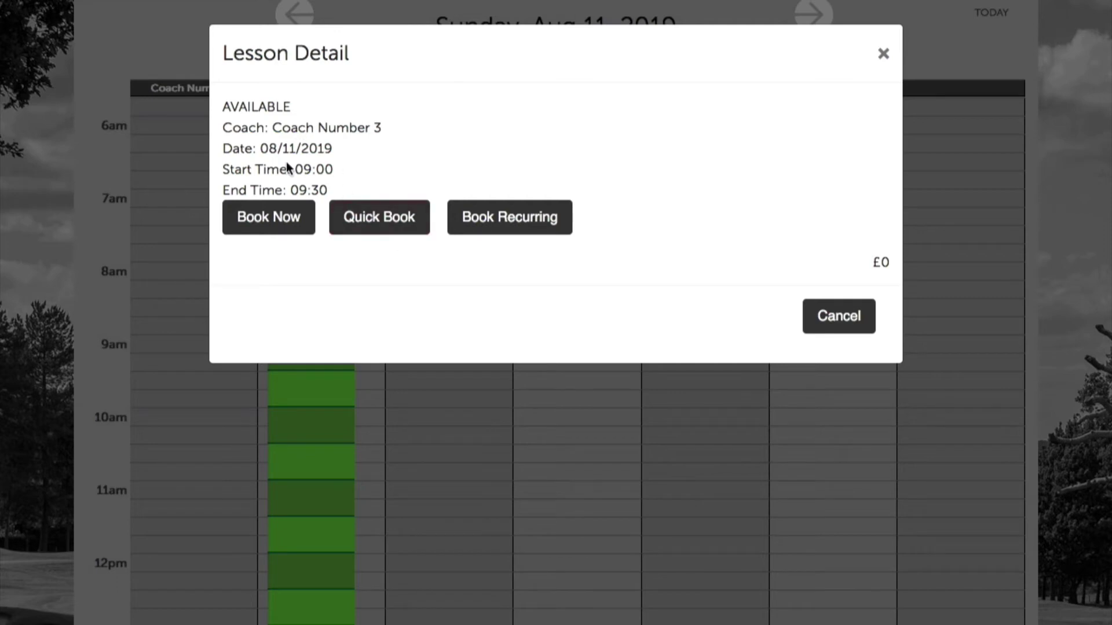
pyautogui.click(284, 216)
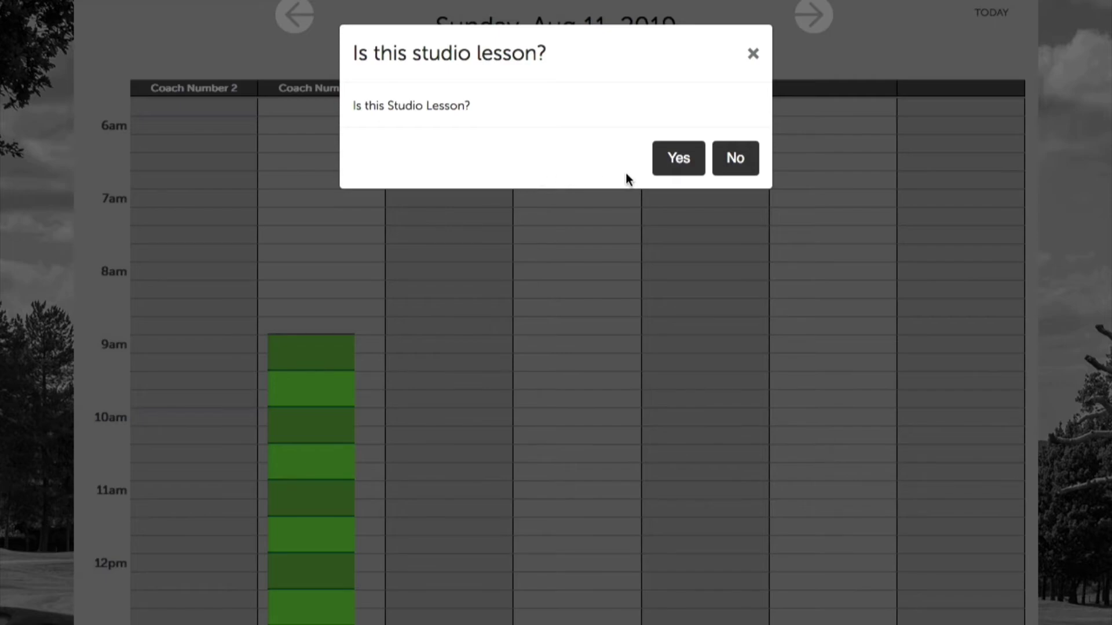
pyautogui.click(666, 162)
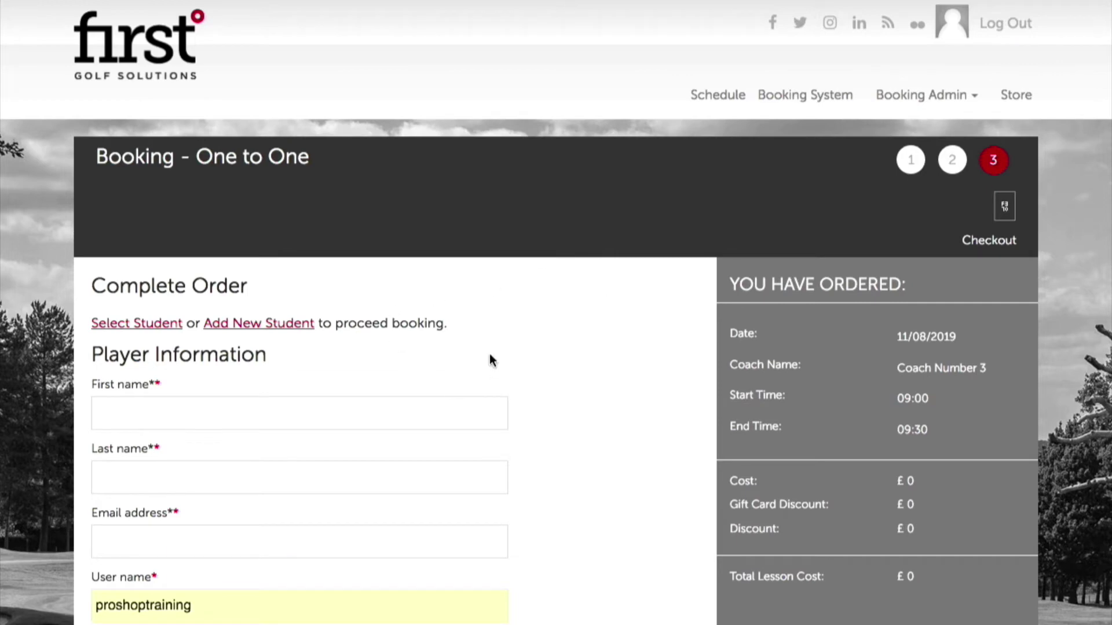
# Open the new-student form, then close it without adding anyone.
pyautogui.scroll(-1, 236, 430)
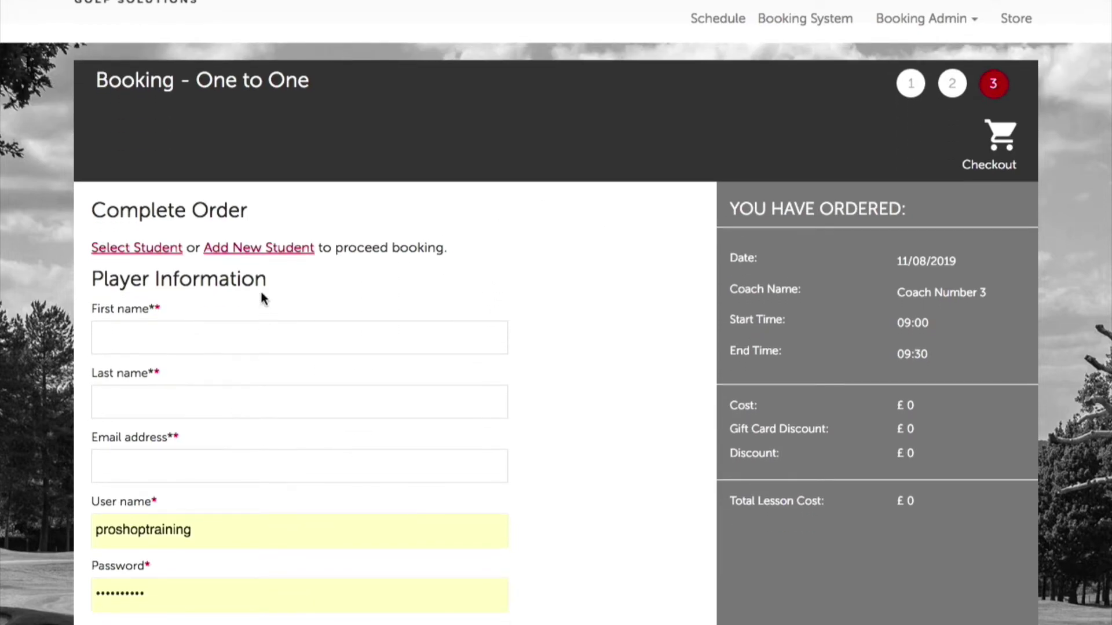
pyautogui.click(287, 247)
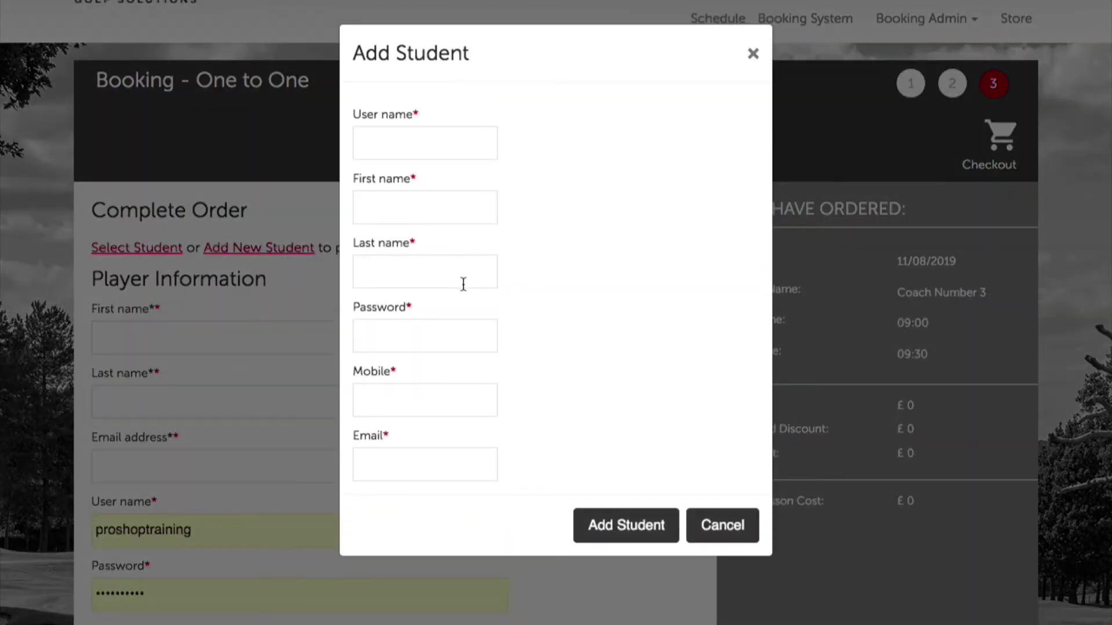
pyautogui.click(754, 53)
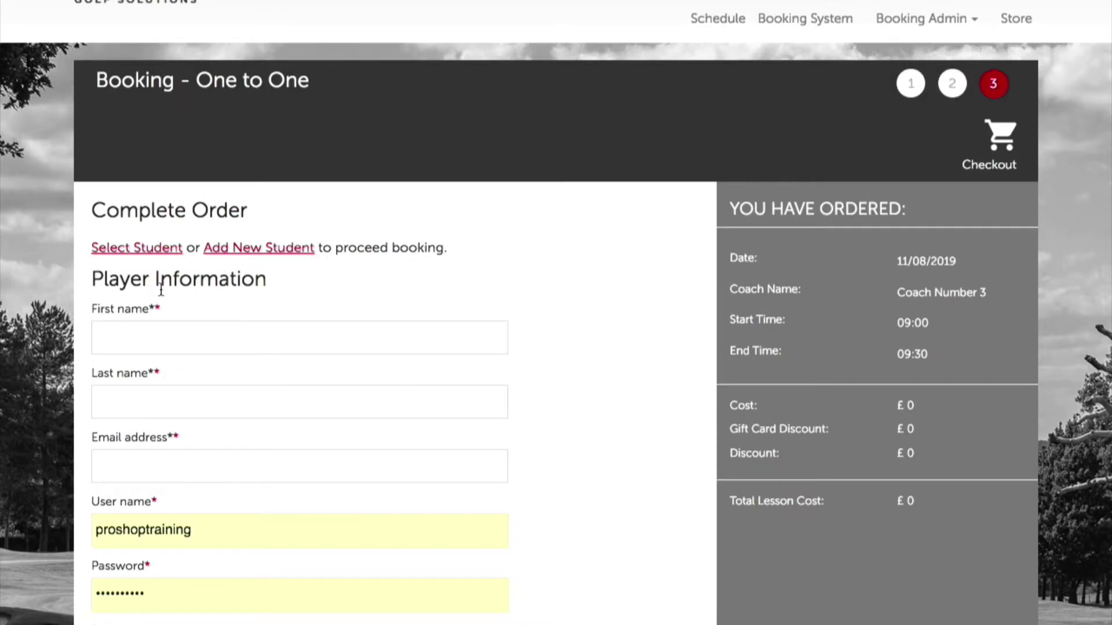
pyautogui.scroll(-3, 214, 310)
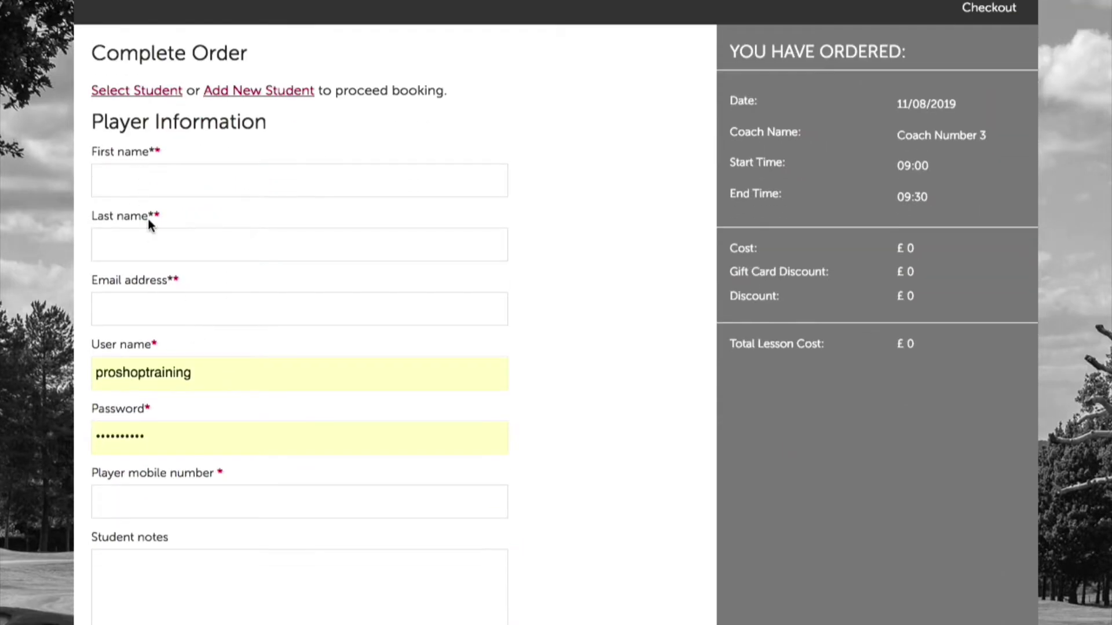
# Enter the new player's first name, last name and e-mail address, correcting the e-mail typo.
pyautogui.click(139, 178)
pyautogui.click(128, 235)
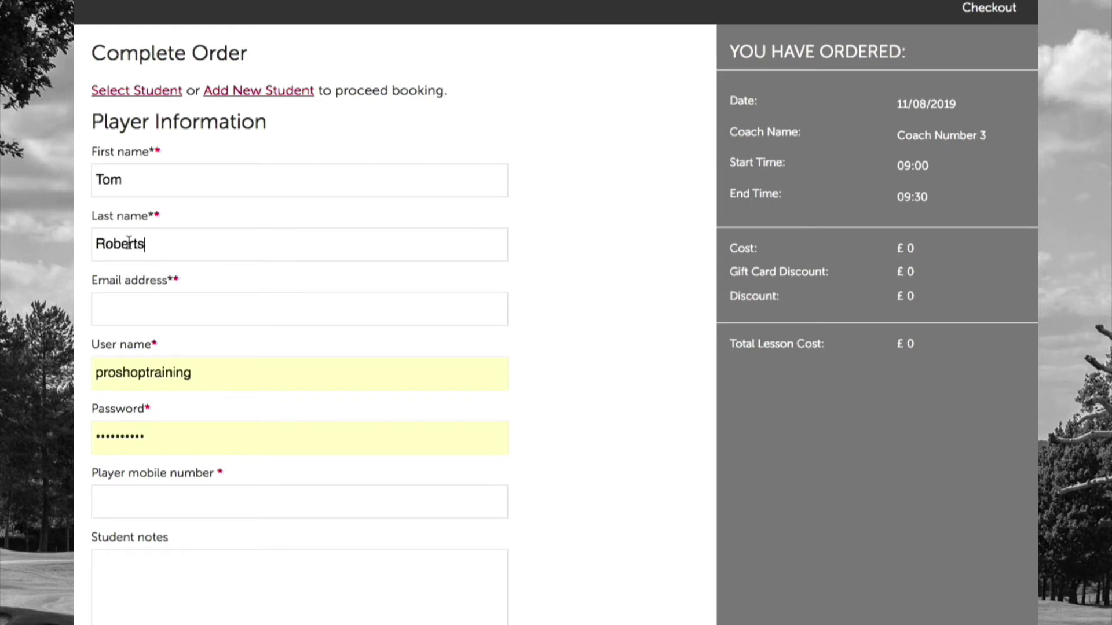
pyautogui.click(156, 313)
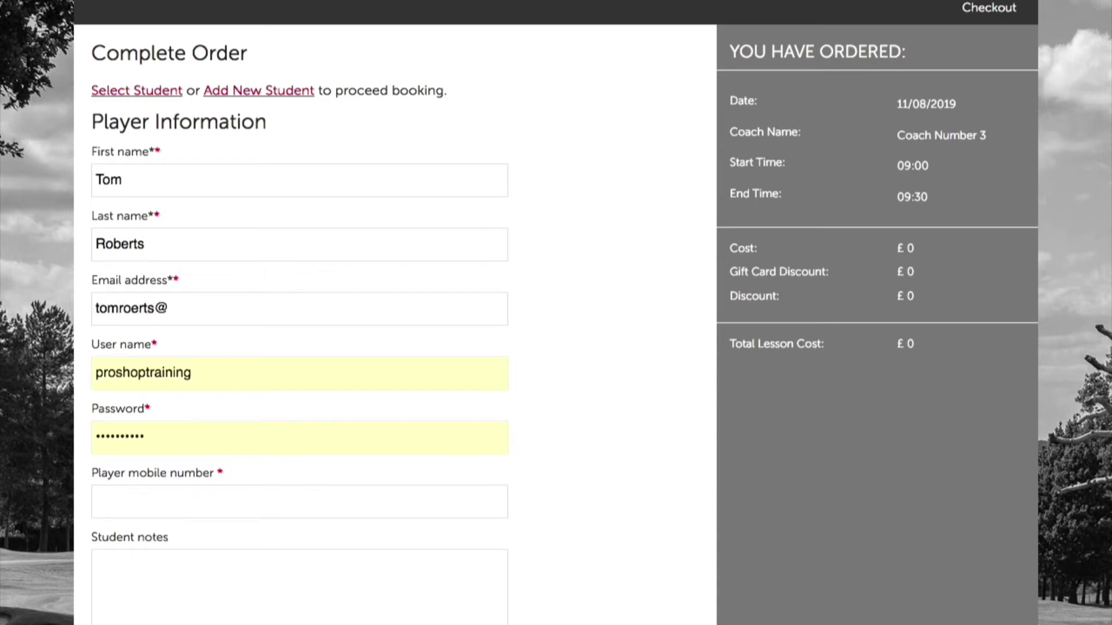
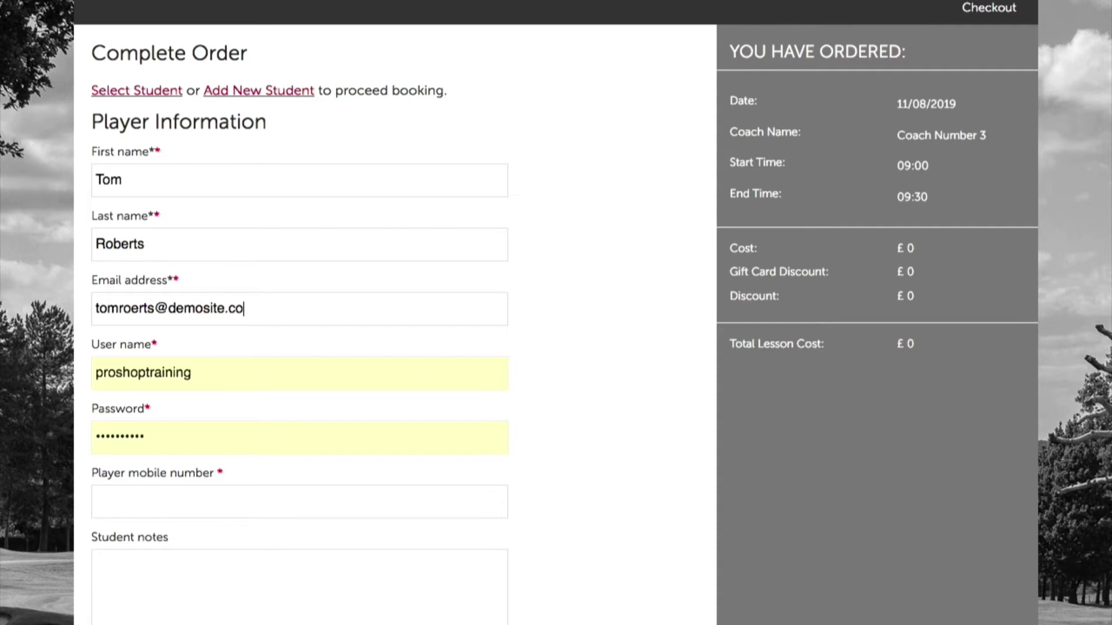
pyautogui.click(131, 313)
pyautogui.write('b')
# Clear the autofilled user name and password, and enter the student's own user name.
pyautogui.moveTo(239, 371); pyautogui.dragTo(68, 356)
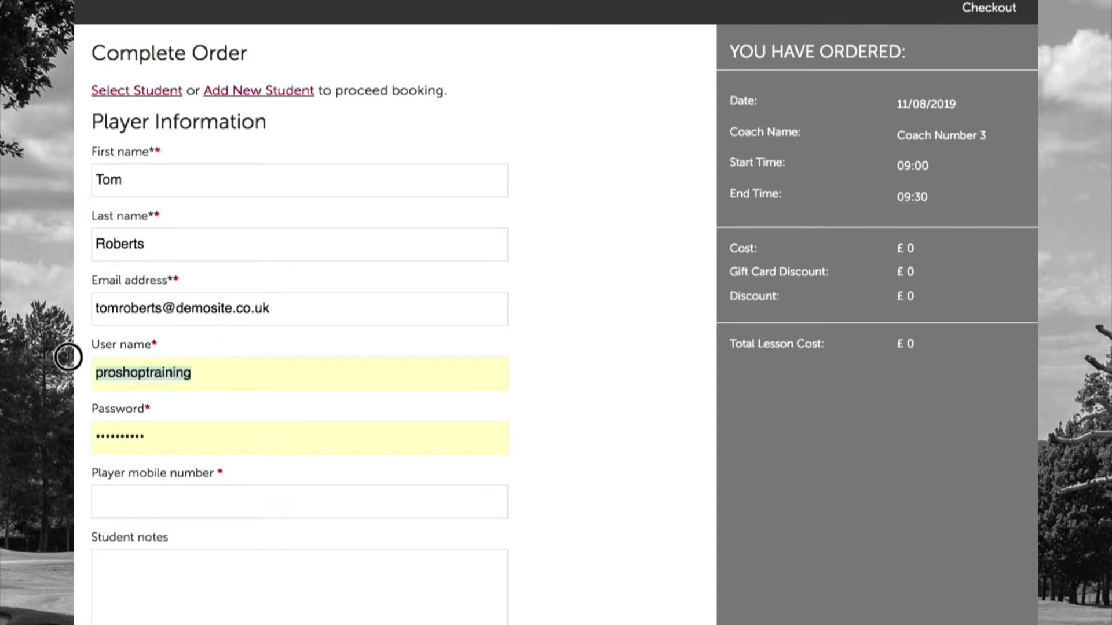
pyautogui.press('BackSpace')
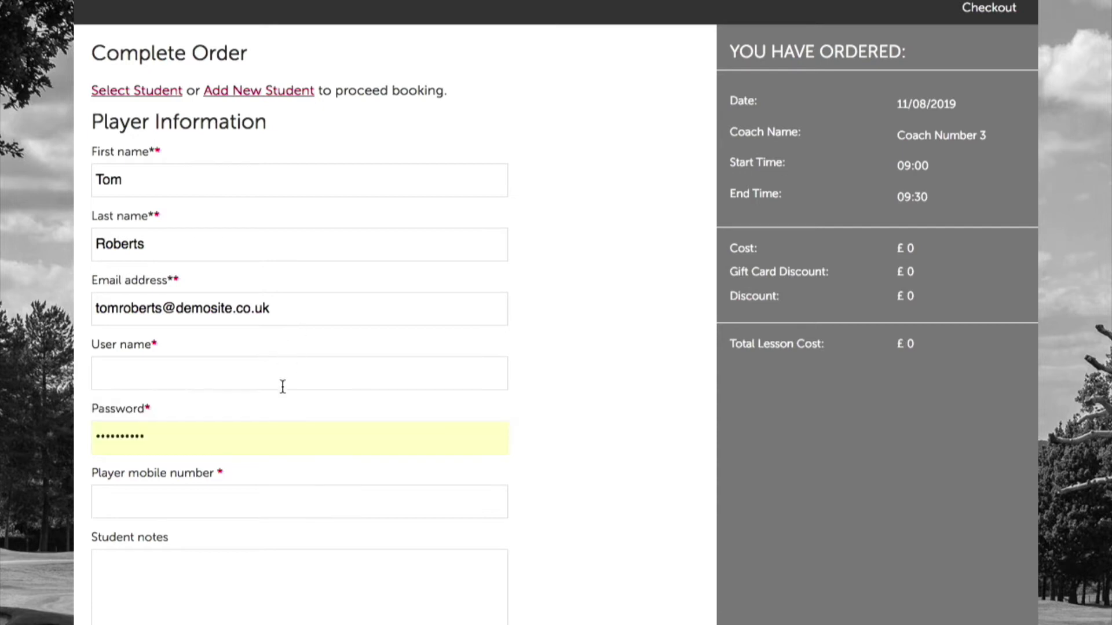
pyautogui.click(259, 449)
pyautogui.press('BackSpace')
pyautogui.press('BackSpace')
pyautogui.press('BackSpace')
pyautogui.press('BackSpace')
pyautogui.press('BackSpace')
pyautogui.press('BackSpace')
pyautogui.press('BackSpace')
pyautogui.press('BackSpace')
pyautogui.press('BackSpace')
pyautogui.press('BackSpace')
pyautogui.click(136, 377)
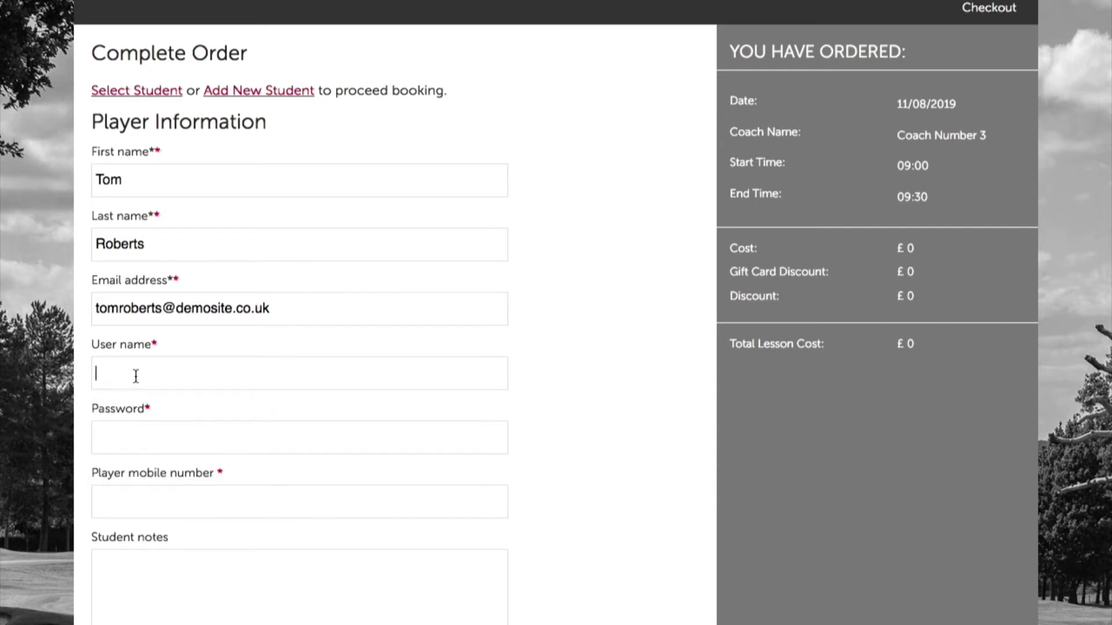
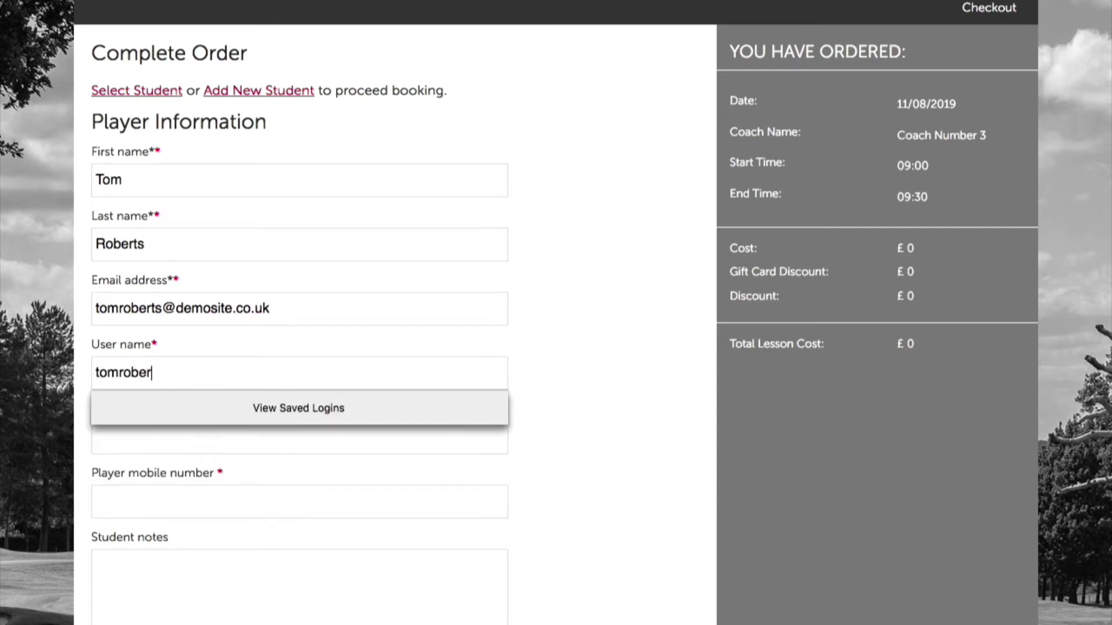
pyautogui.click(533, 342)
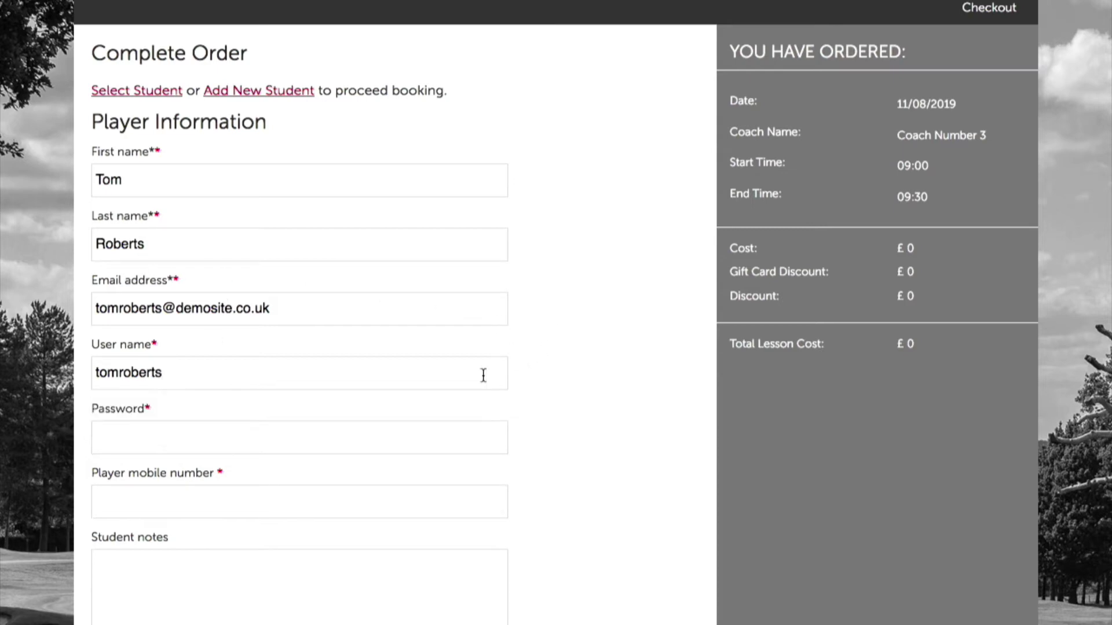
# Enter a password for the student and type the player's mobile number.
pyautogui.click(219, 438)
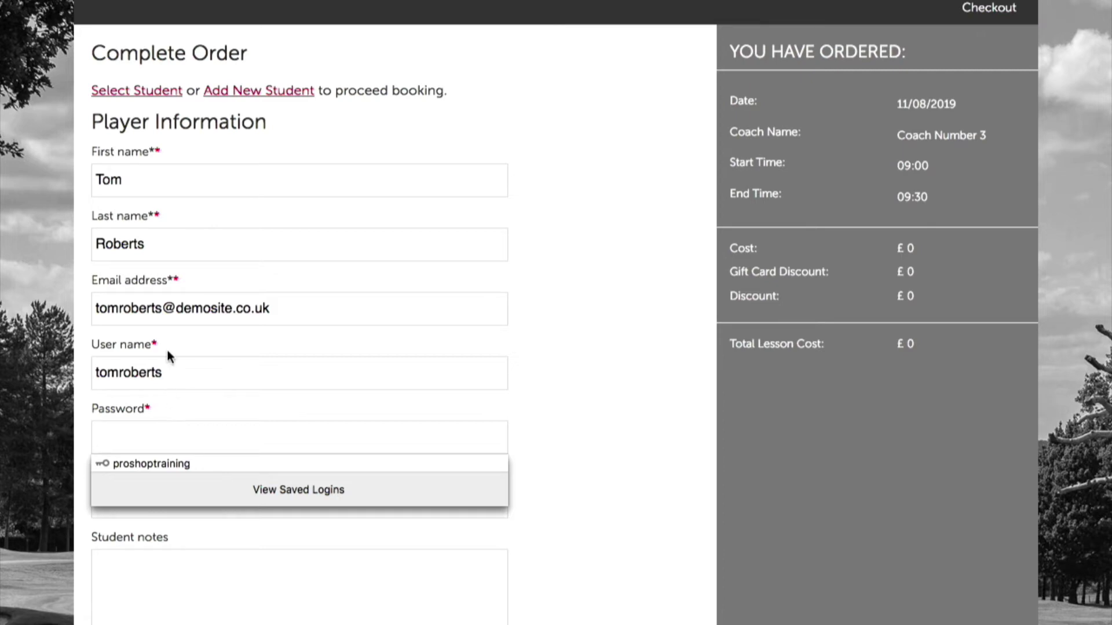
pyautogui.click(196, 374)
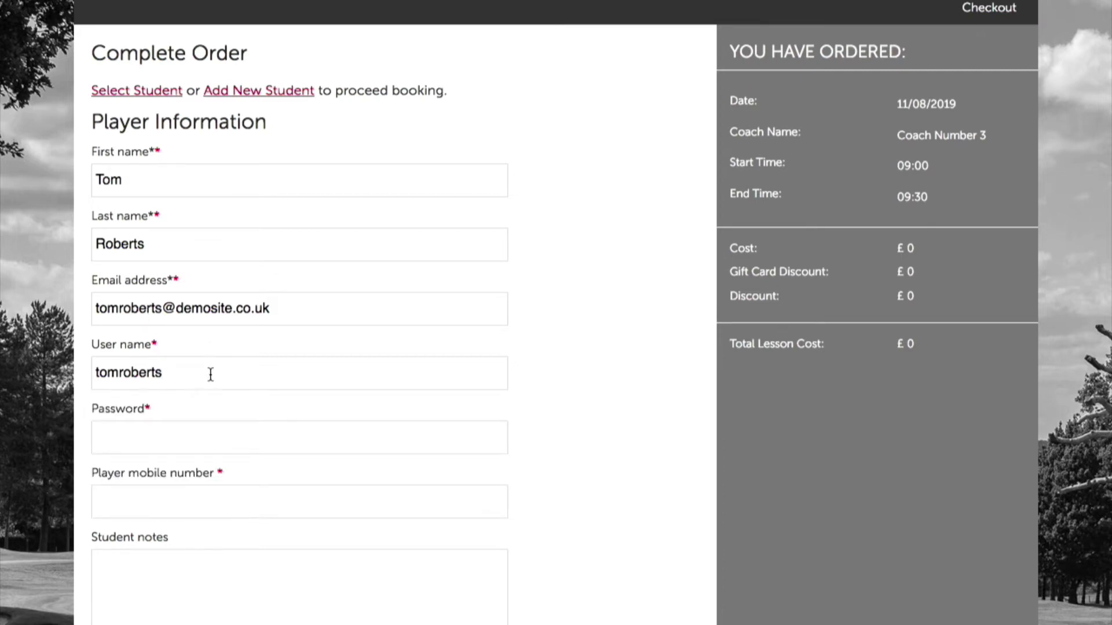
pyautogui.click(176, 426)
pyautogui.write('to••••••••')
pyautogui.click(215, 507)
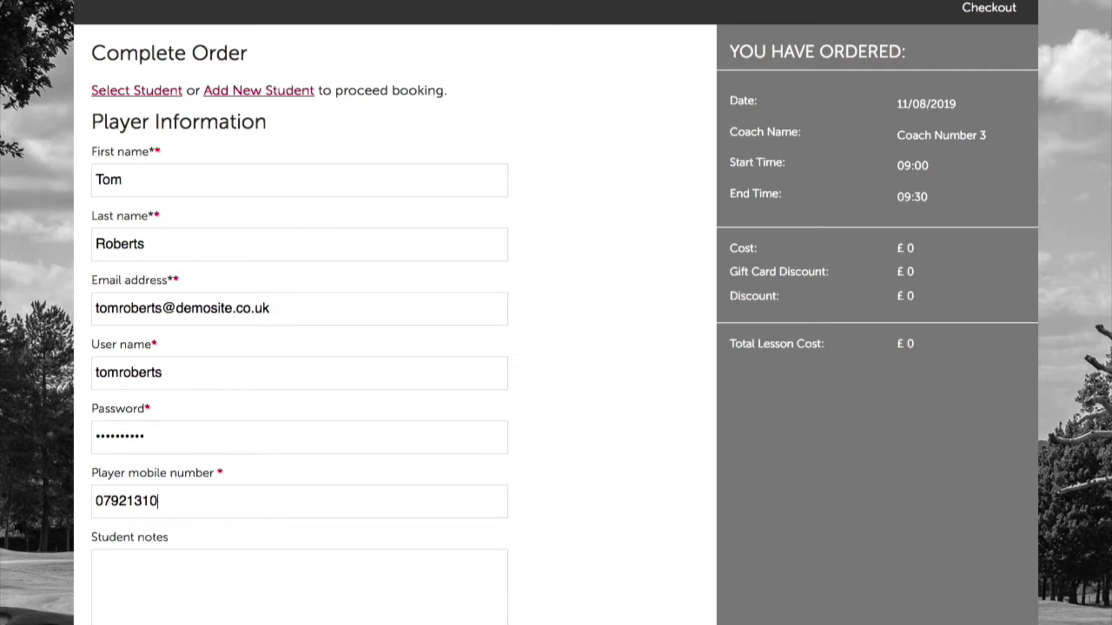
pyautogui.click(244, 585)
pyautogui.scroll(-1, 565, 461)
pyautogui.scroll(-3, 564, 461)
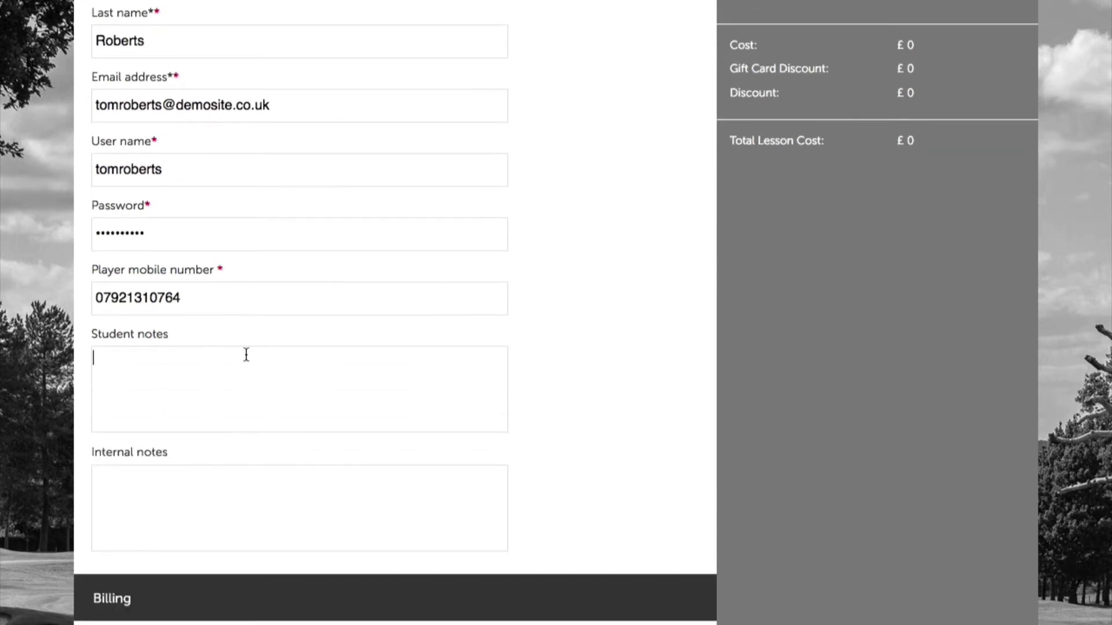
pyautogui.click(275, 475)
pyautogui.scroll(-3, 523, 488)
pyautogui.scroll(-2, 521, 499)
pyautogui.scroll(10, 522, 499)
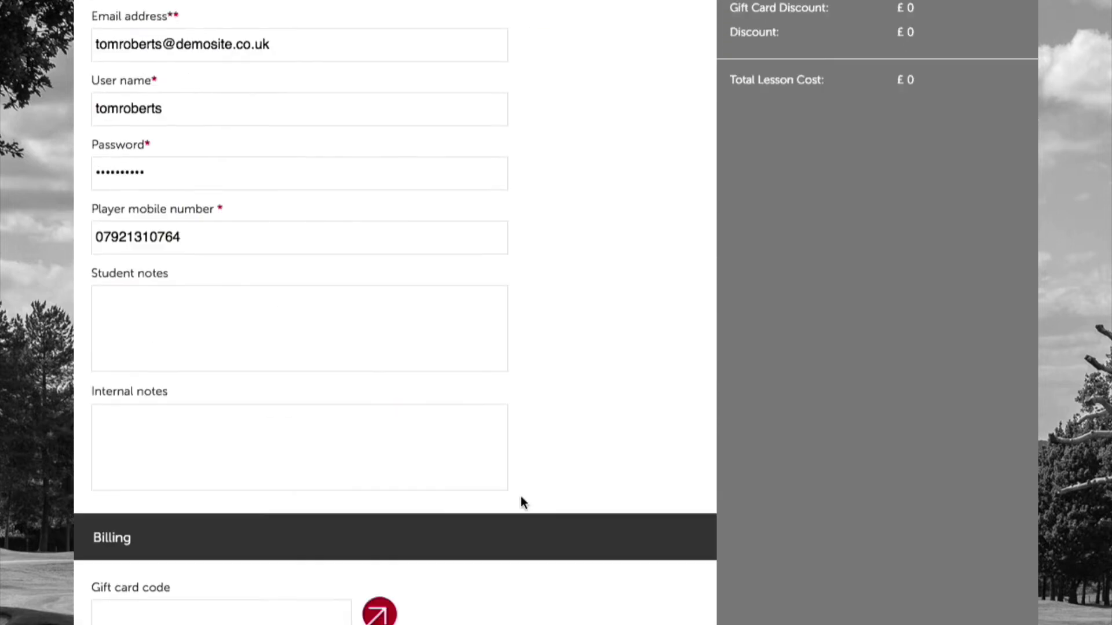
pyautogui.scroll(2, 523, 509)
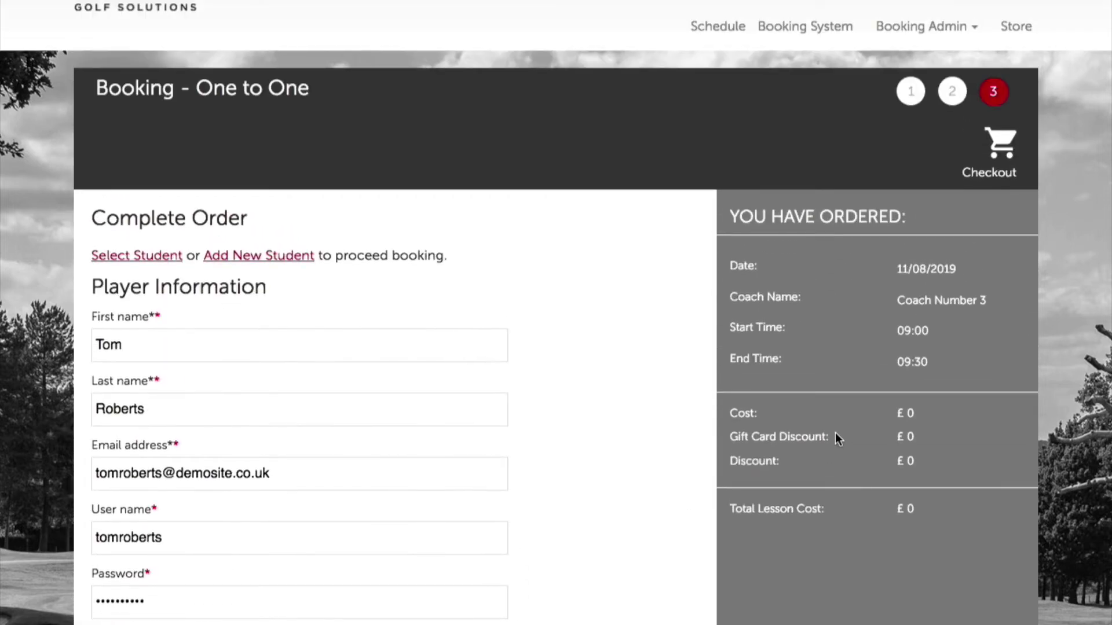
pyautogui.scroll(-5, 618, 543)
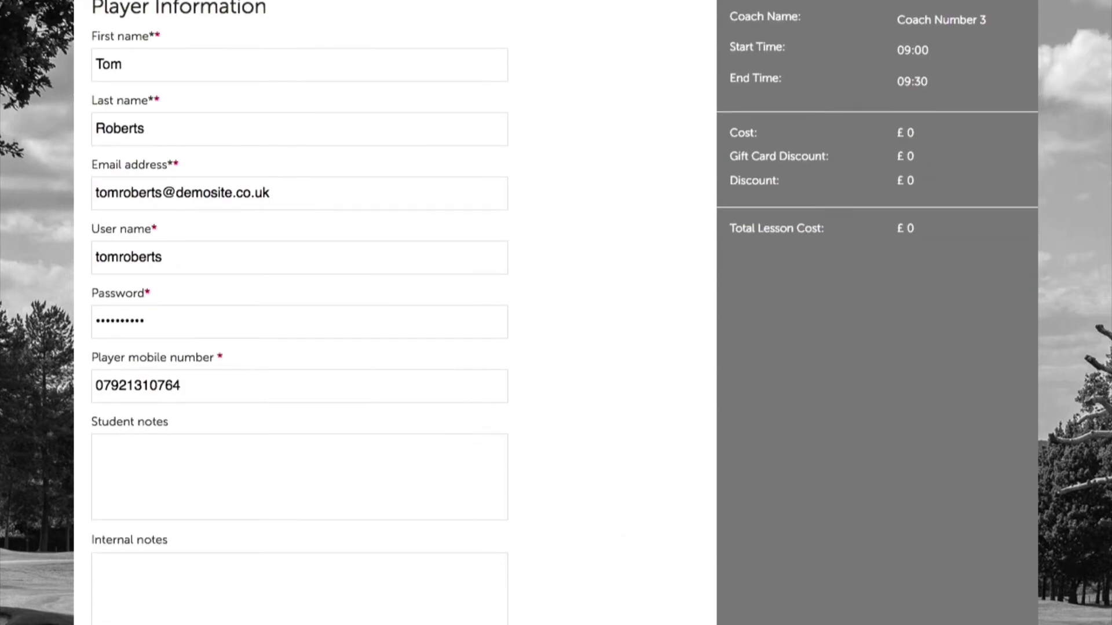
pyautogui.scroll(4, 635, 439)
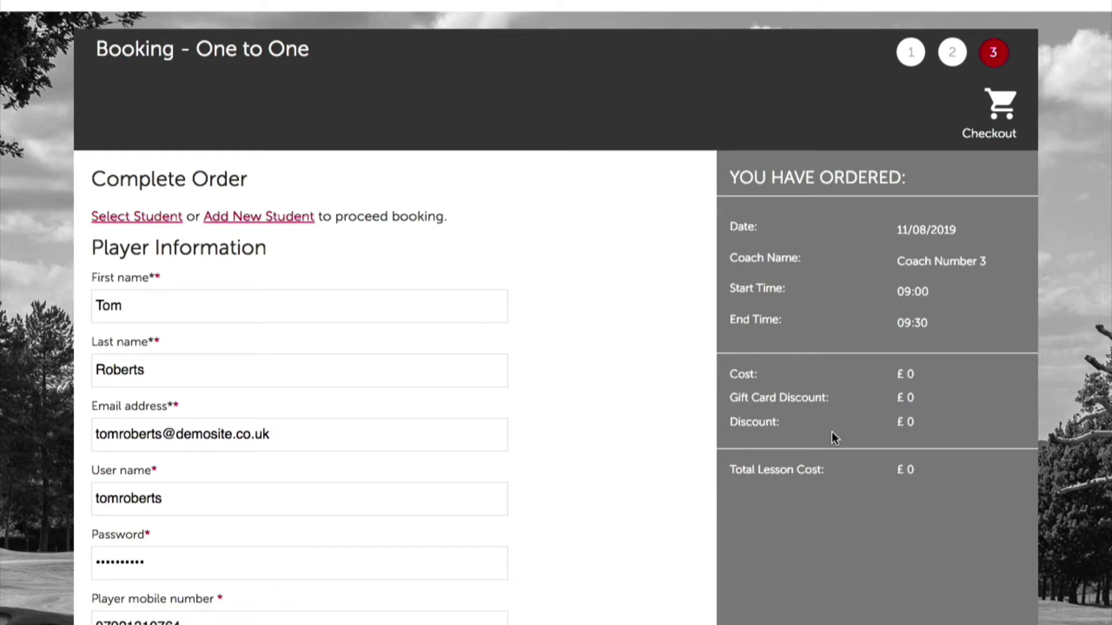
pyautogui.click(886, 469)
pyautogui.scroll(-3, 550, 498)
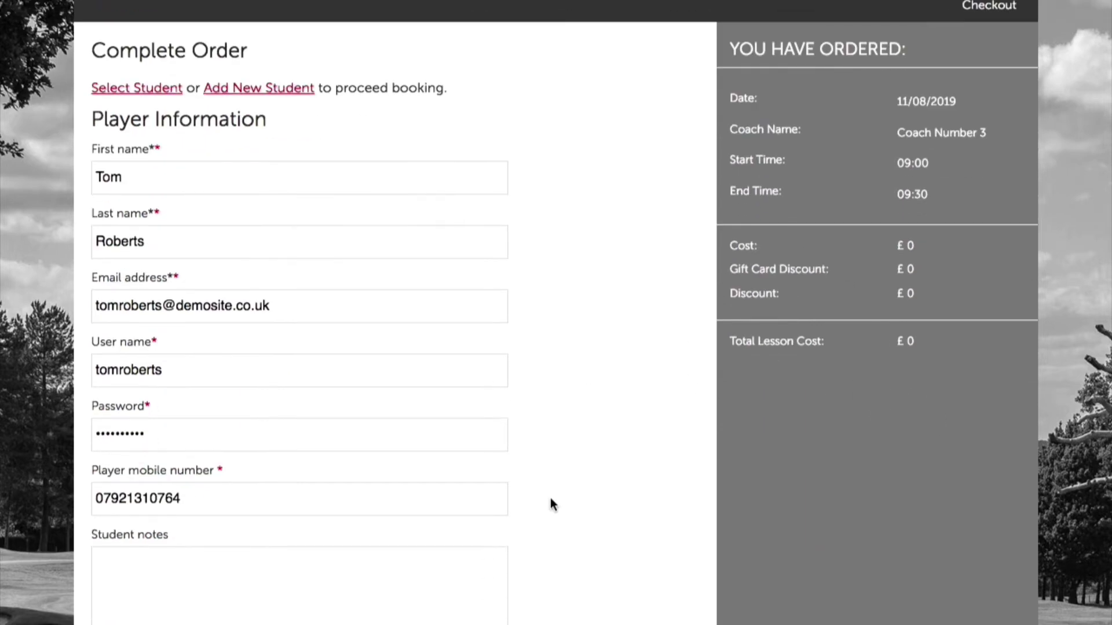
pyautogui.scroll(-5, 606, 427)
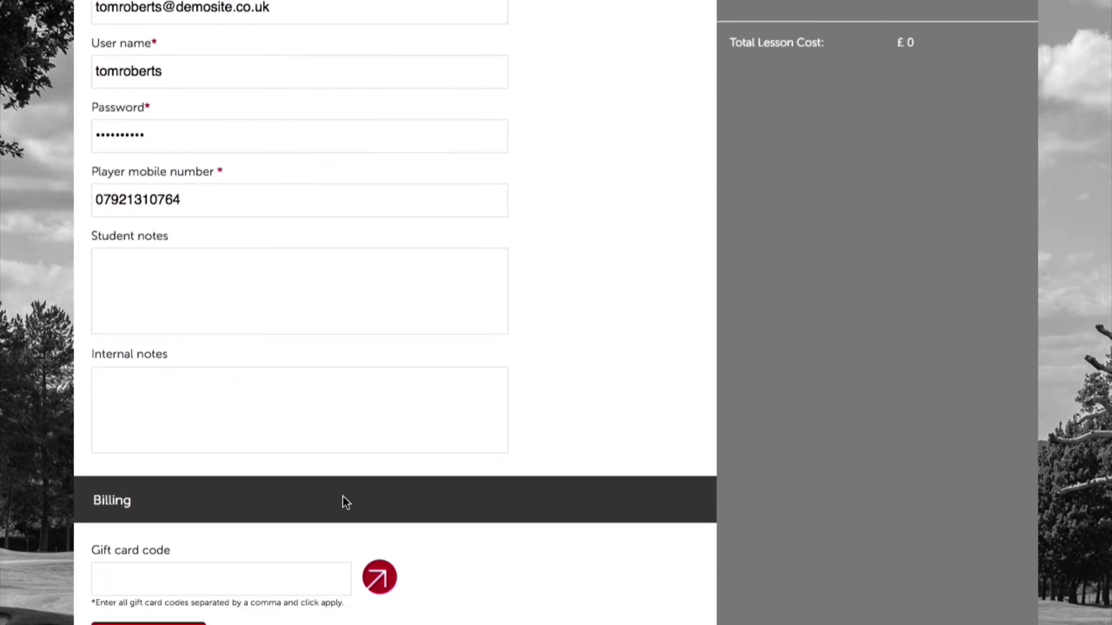
pyautogui.scroll(3, 665, 365)
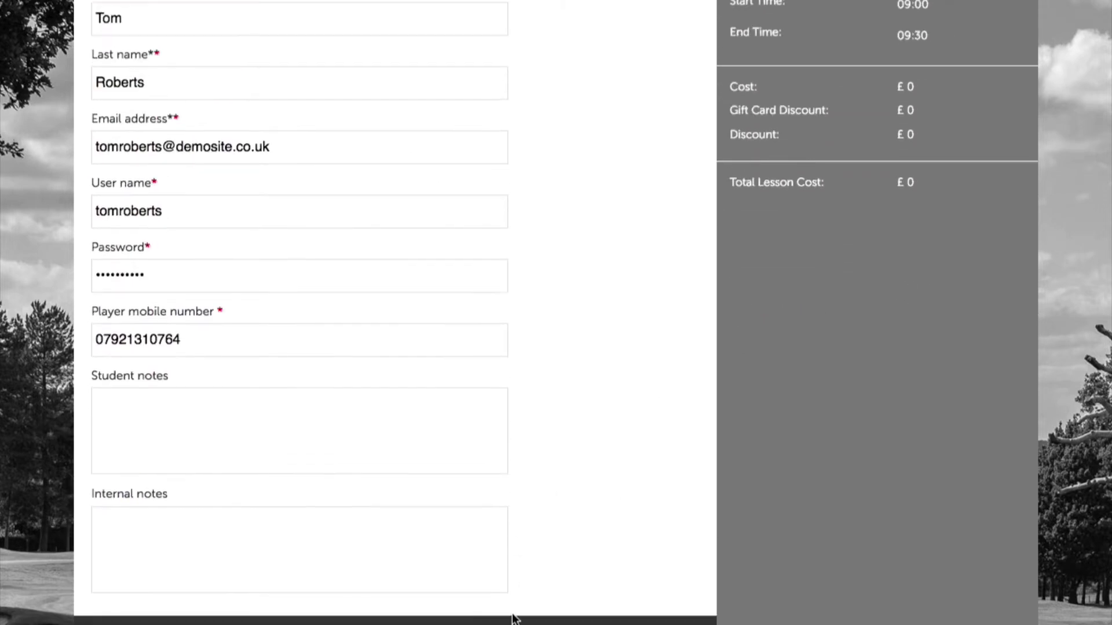
pyautogui.scroll(-4, 513, 618)
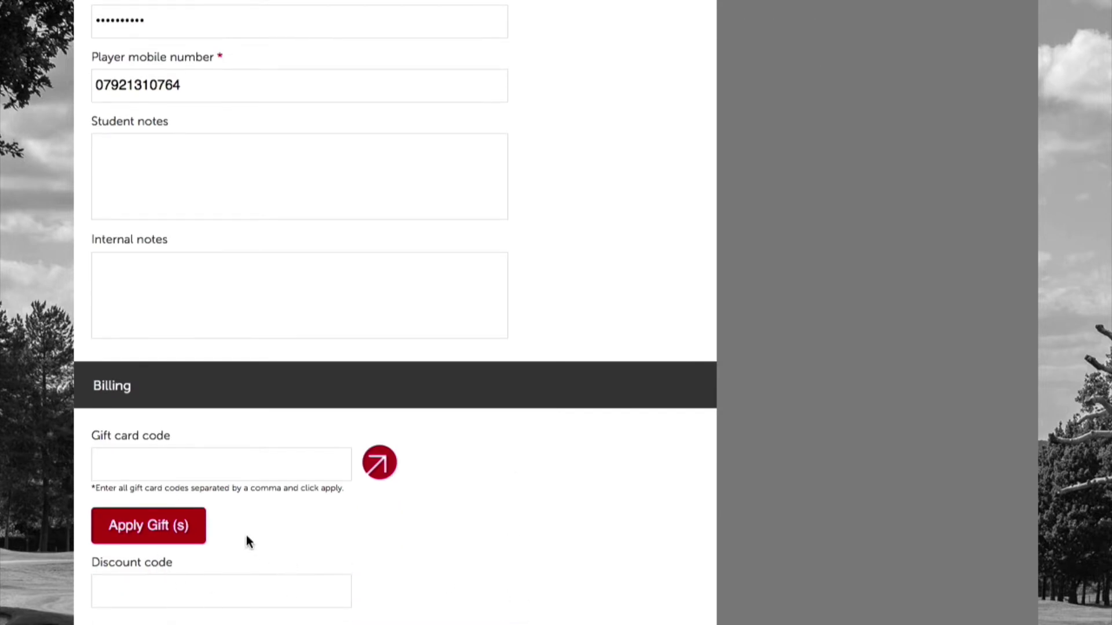
pyautogui.click(213, 585)
pyautogui.scroll(-5, 437, 577)
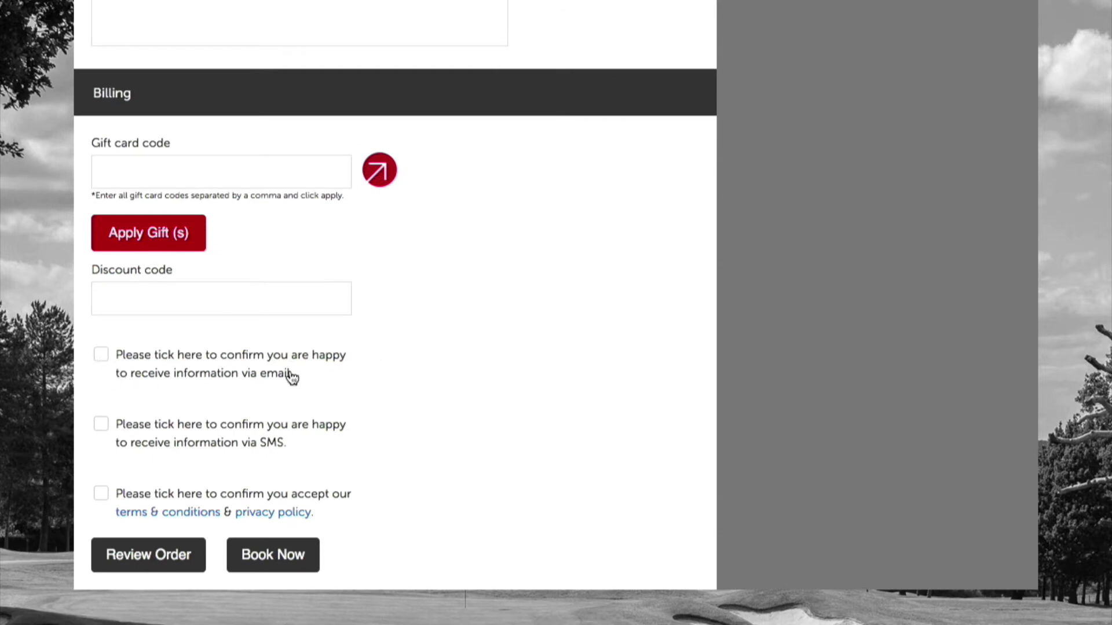
pyautogui.click(269, 447)
pyautogui.click(101, 426)
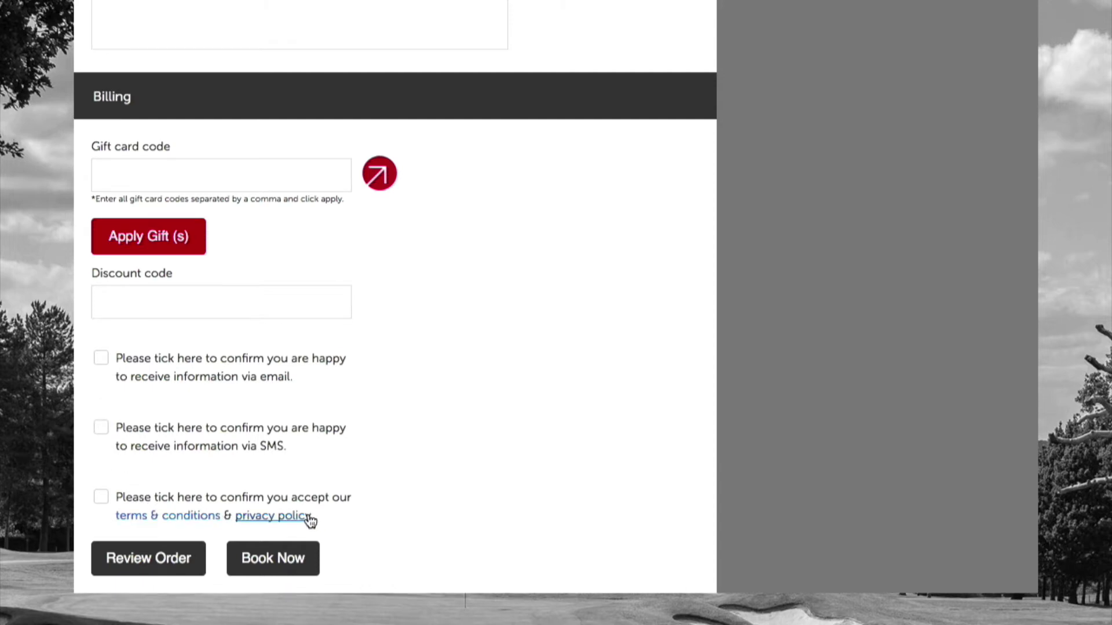
# Accept the terms & conditions, check the order summary, and book the 09:00 lesson.
pyautogui.click(201, 520)
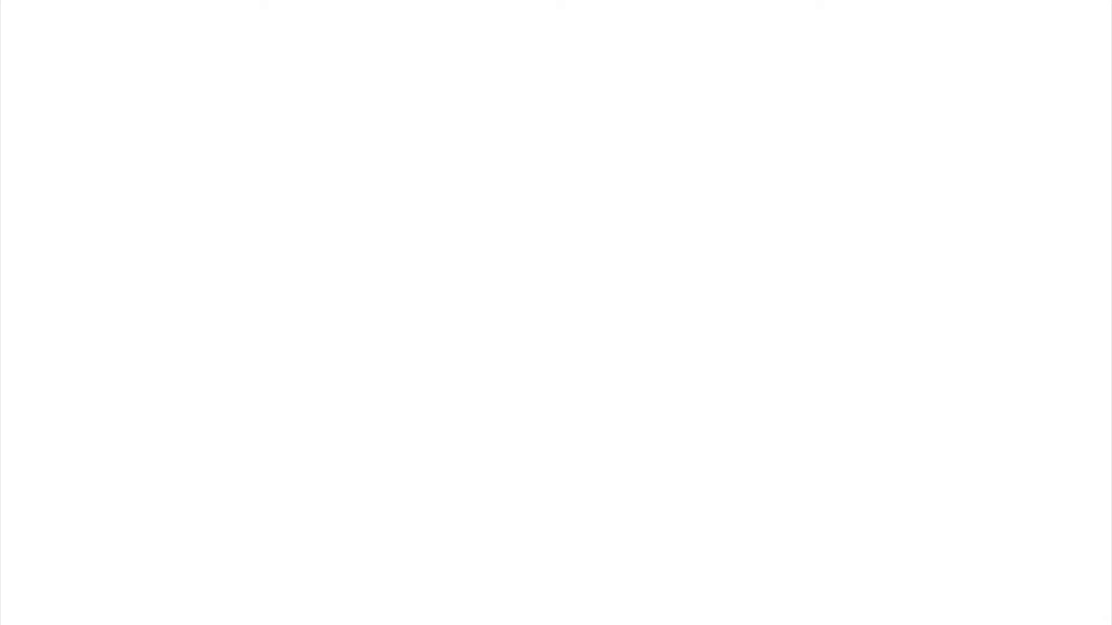
pyautogui.press('super+w')
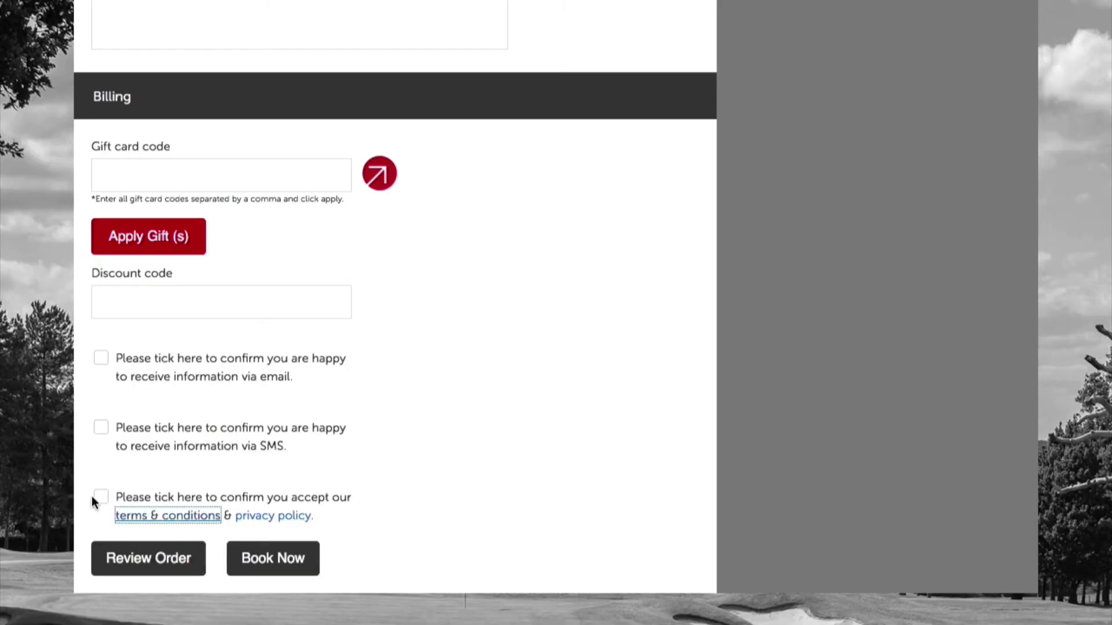
pyautogui.click(102, 497)
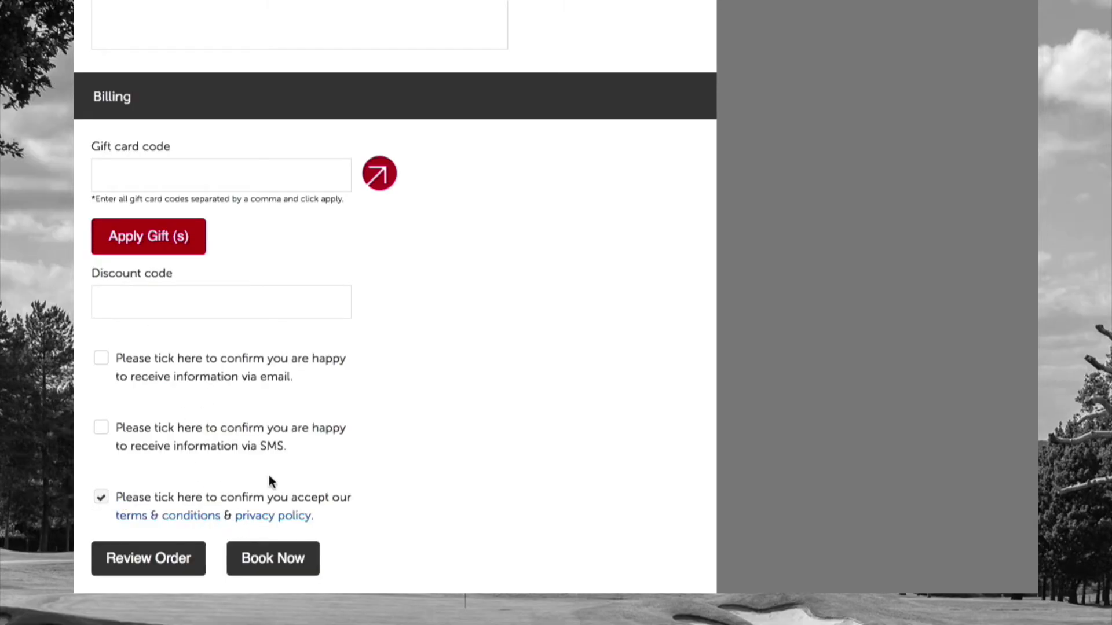
pyautogui.click(164, 556)
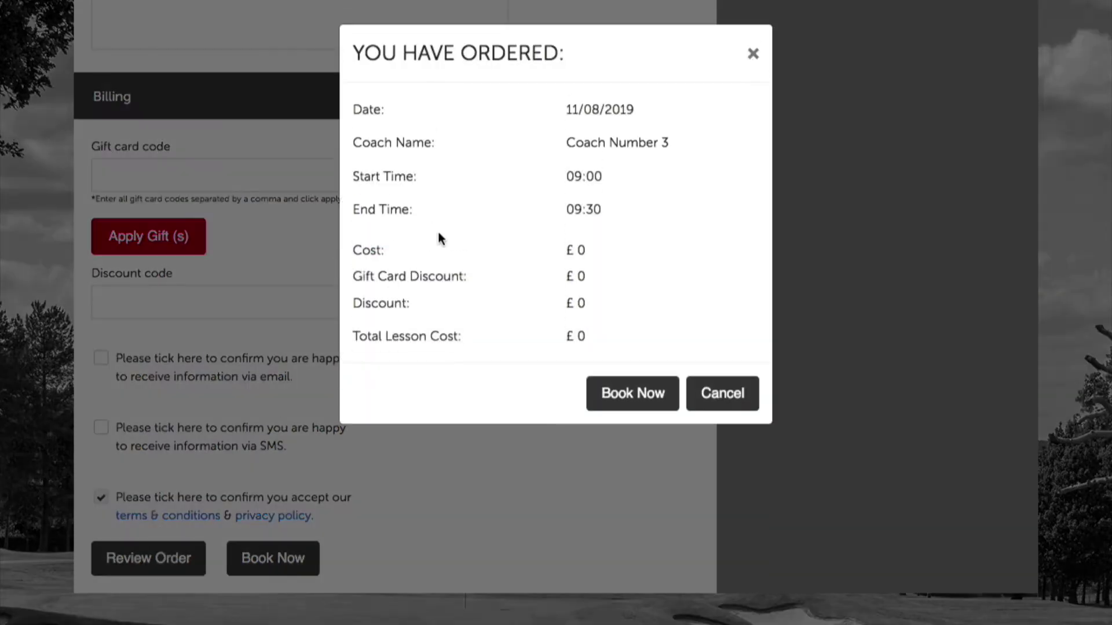
pyautogui.click(752, 53)
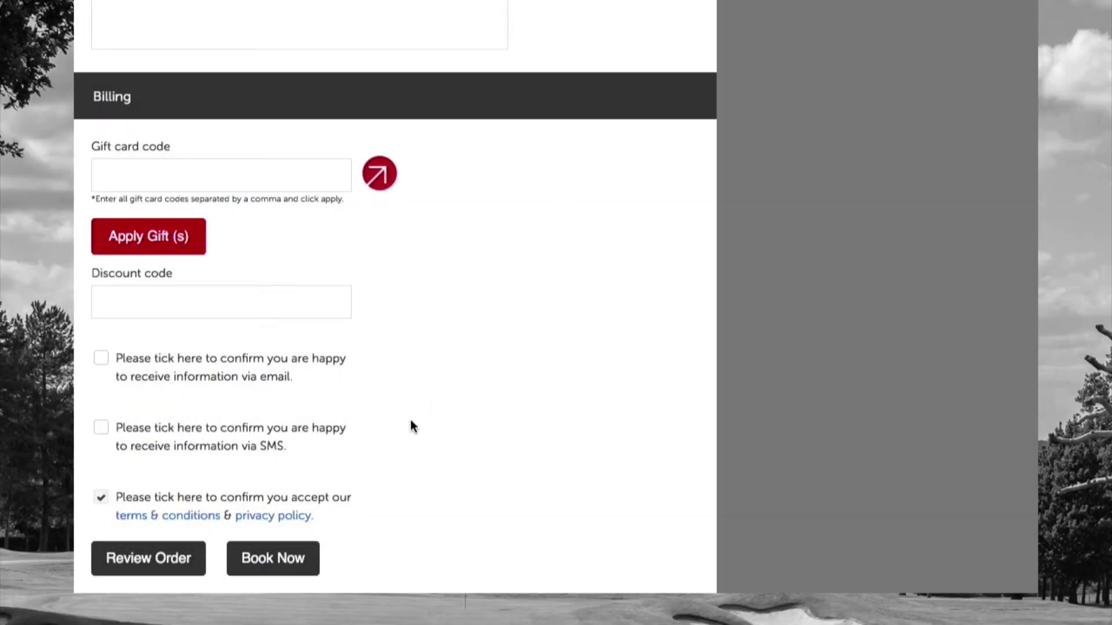
pyautogui.click(259, 571)
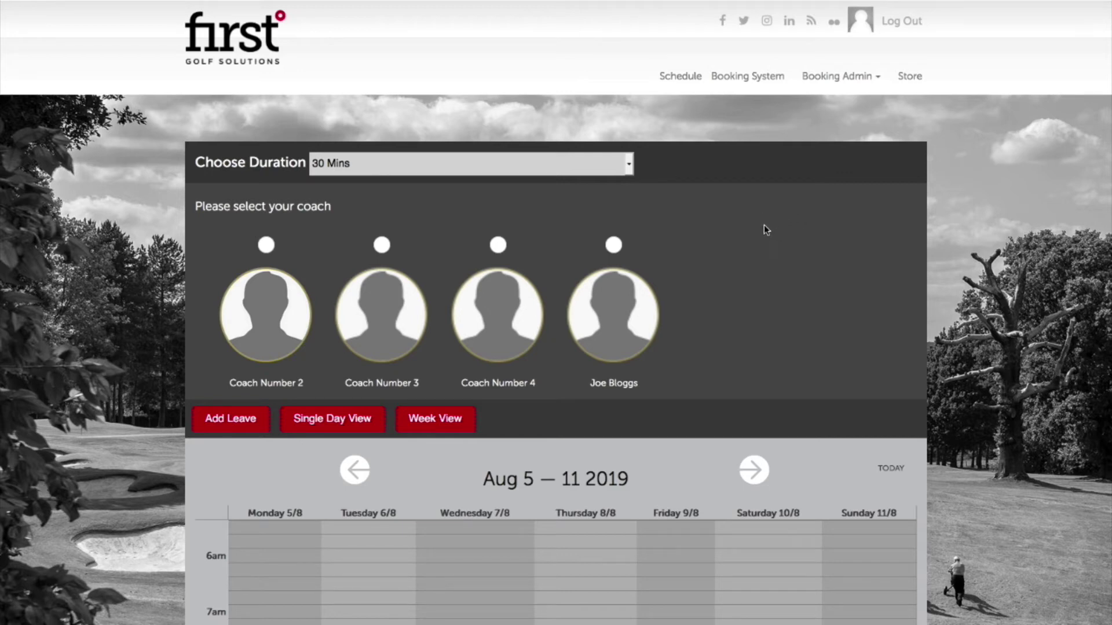
# Switch the calendar to 60 Mins lessons for the chosen coach and move to next week.
pyautogui.click(496, 168)
pyautogui.click(497, 181)
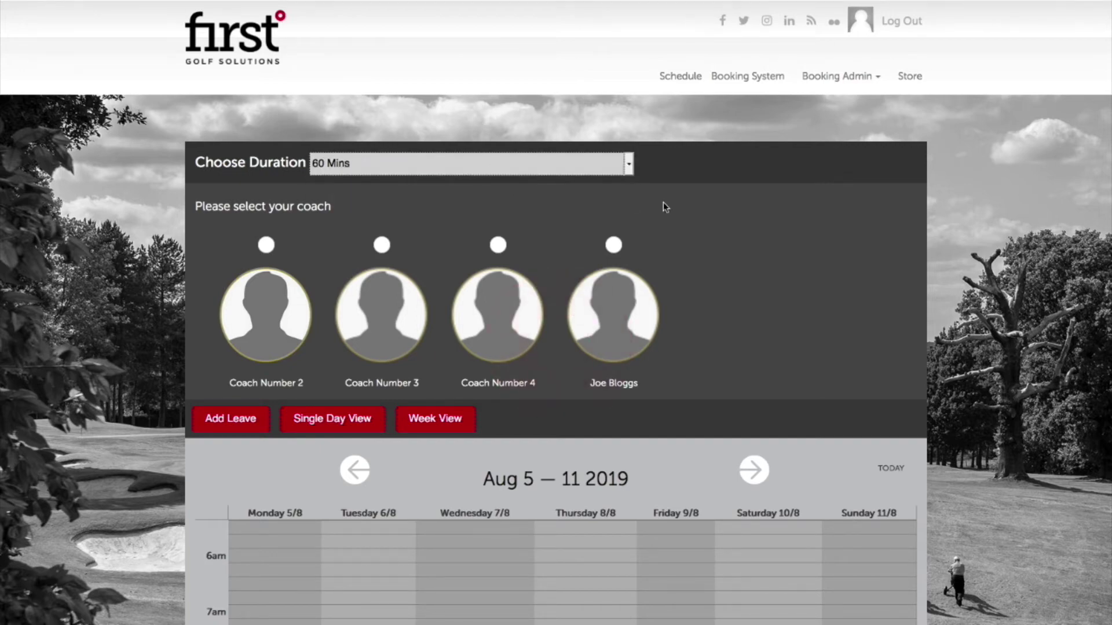
pyautogui.click(613, 245)
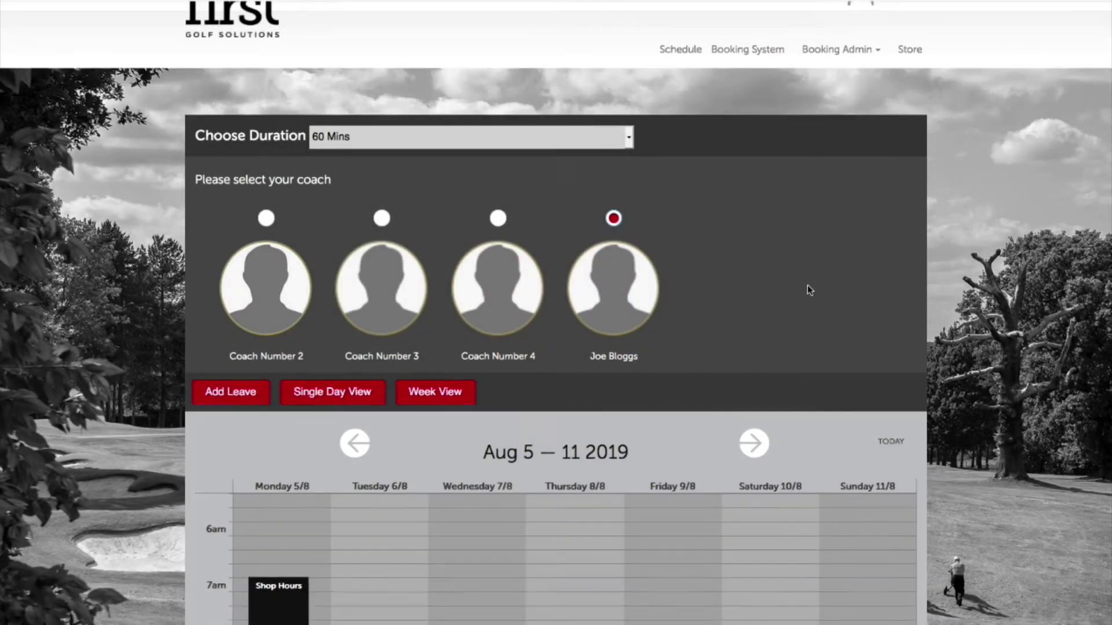
pyautogui.scroll(-5, 807, 285)
pyautogui.click(748, 138)
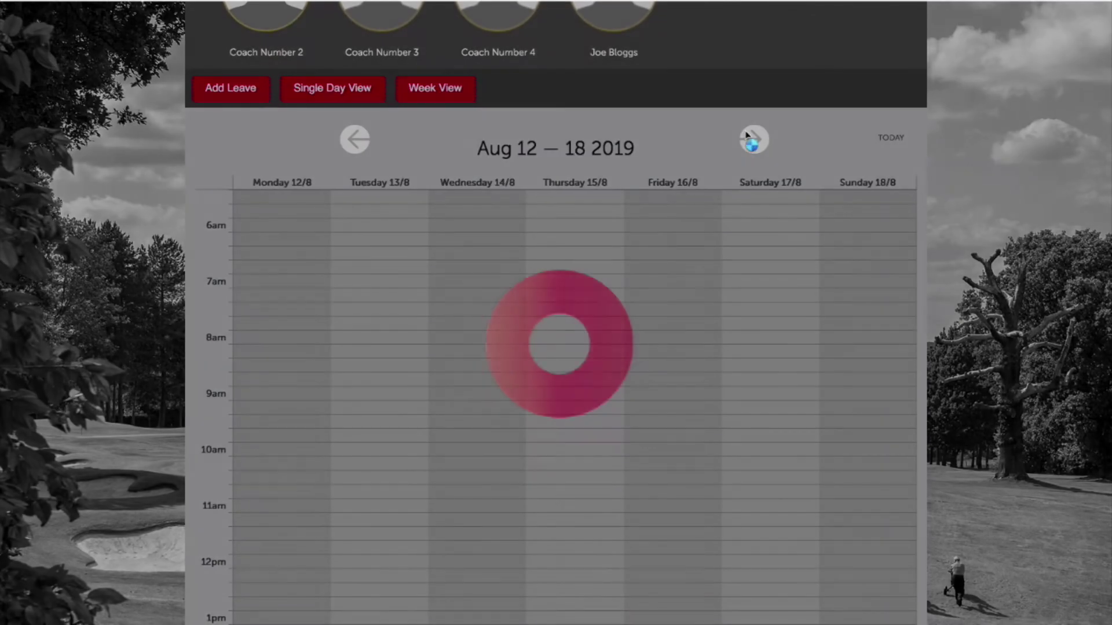
pyautogui.scroll(-5, 741, 258)
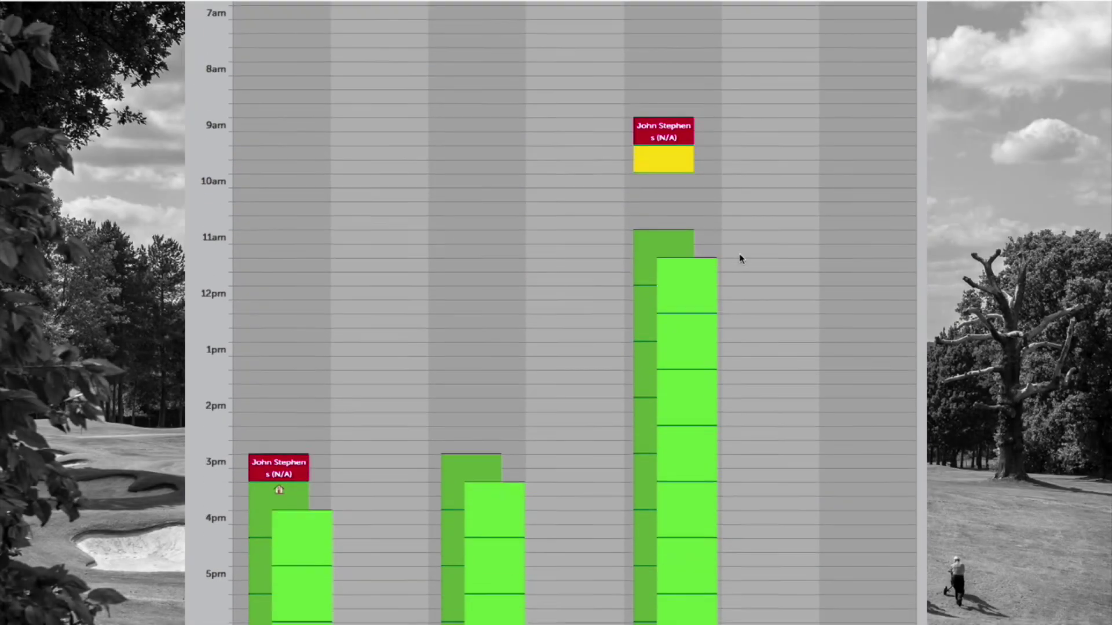
pyautogui.scroll(-1, 741, 258)
pyautogui.scroll(5, 361, 372)
pyautogui.scroll(-7, 359, 372)
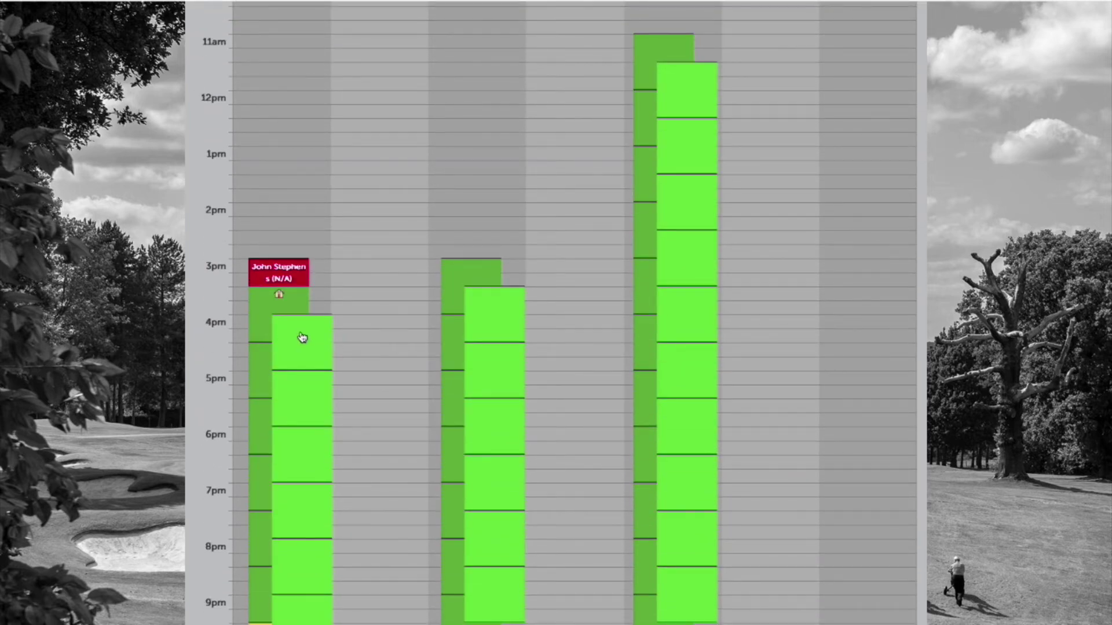
# Book the Monday 12/08 16:00 slot as a non-studio one-to-one lesson.
pyautogui.click(300, 336)
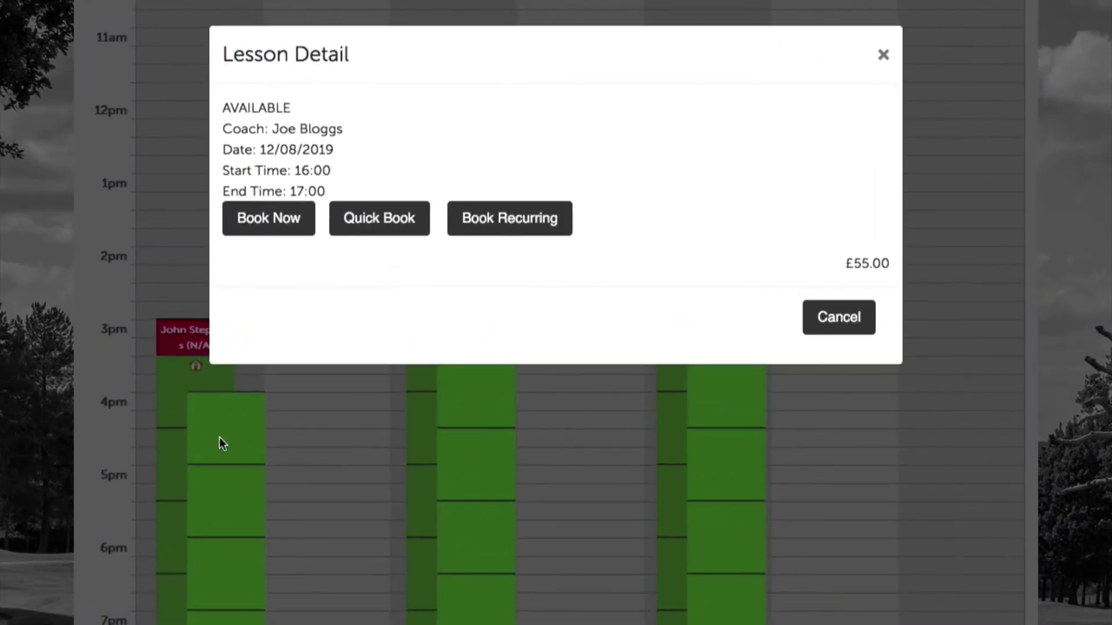
pyautogui.click(264, 234)
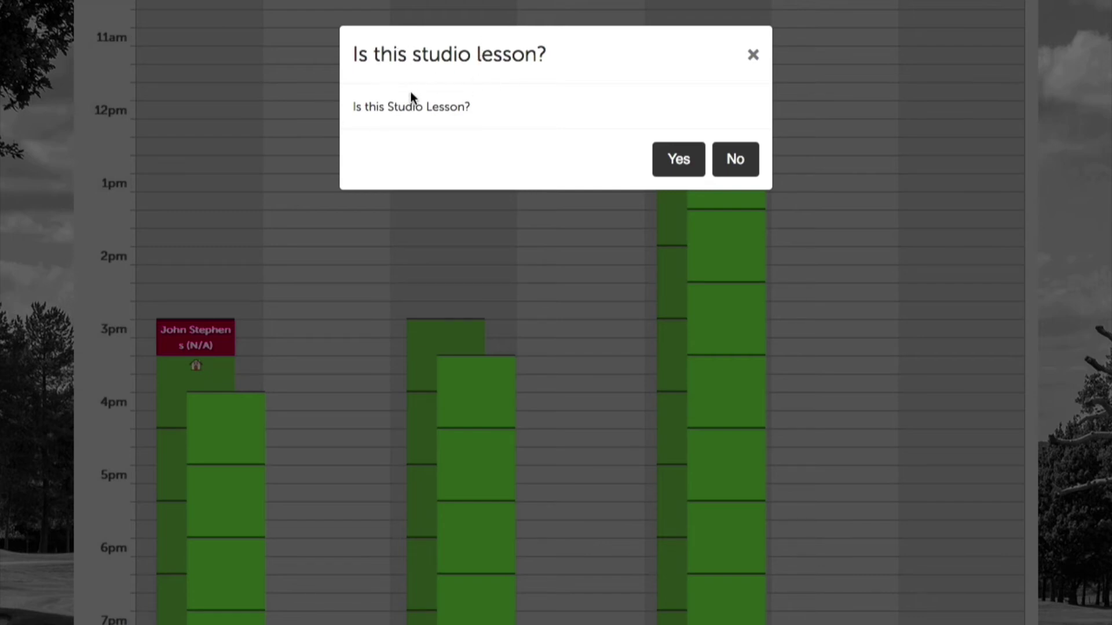
pyautogui.click(739, 162)
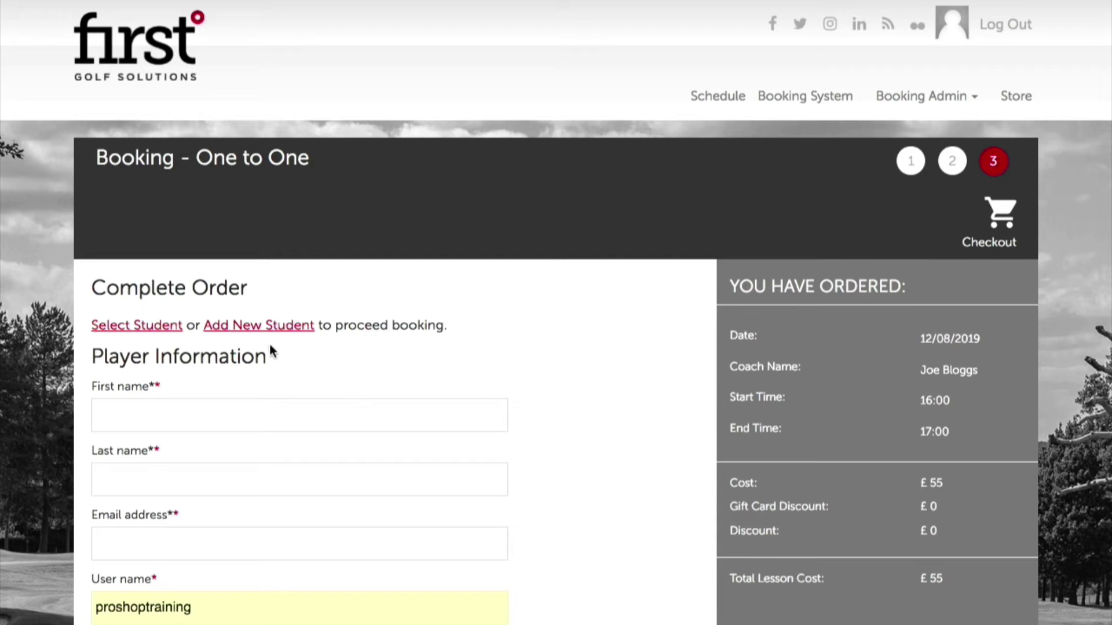
# Search the student list and fill the order with the matching existing student.
pyautogui.click(120, 326)
pyautogui.click(434, 128)
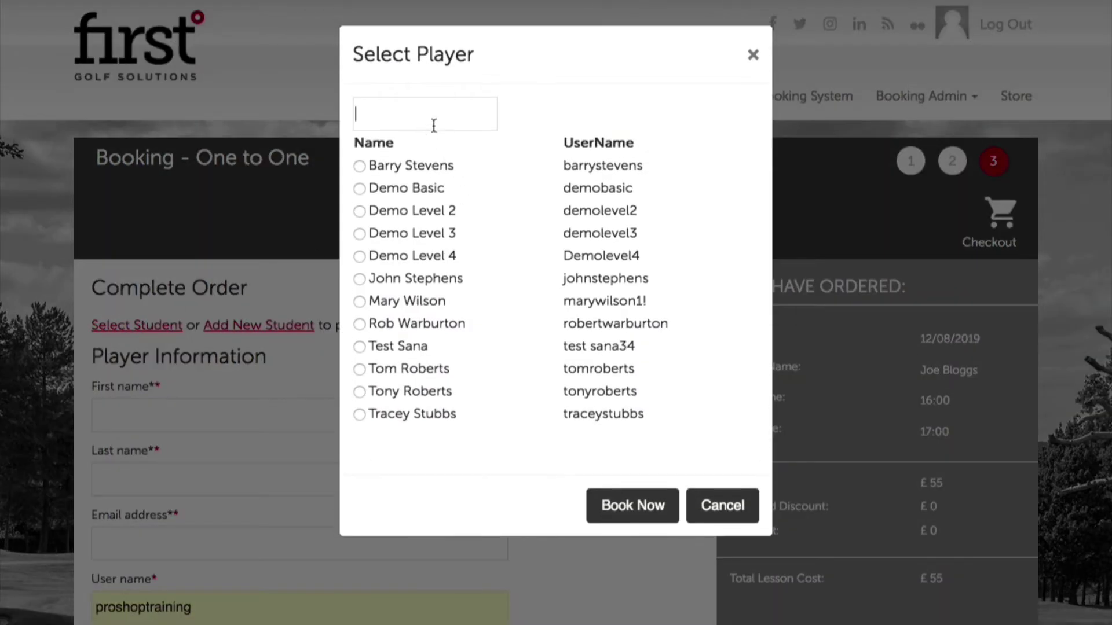
pyautogui.write('tracy')
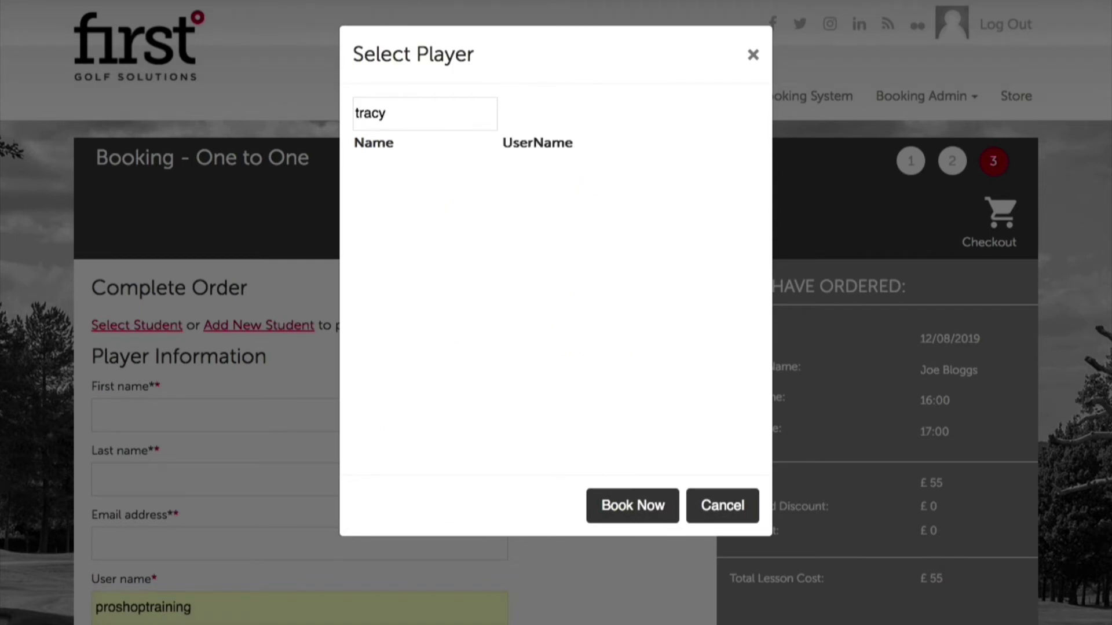
pyautogui.press('BackSpace')
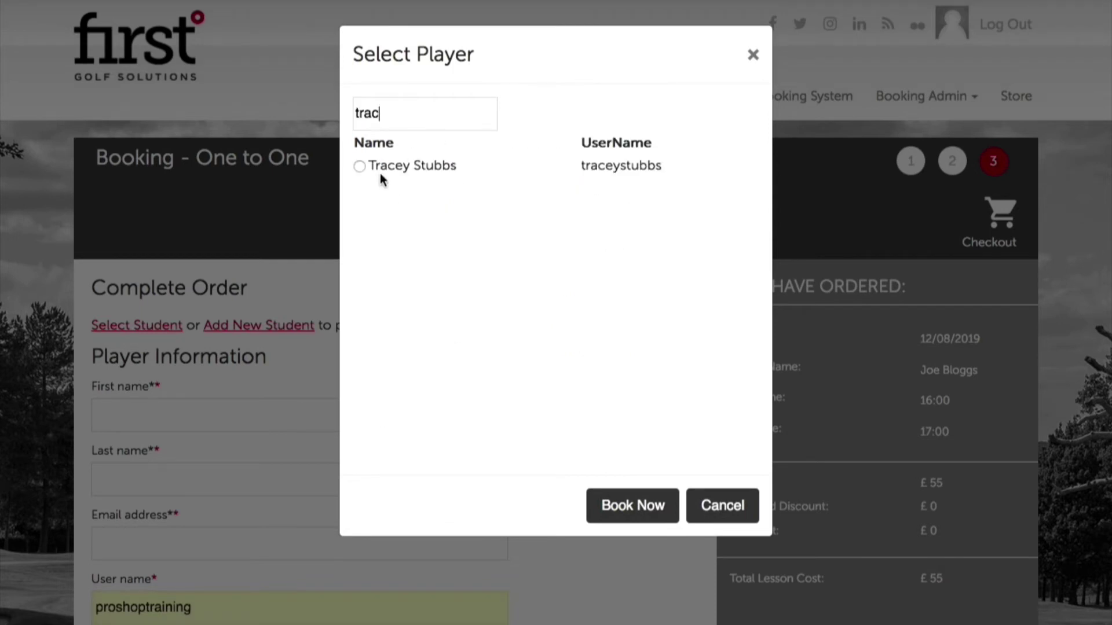
pyautogui.click(362, 167)
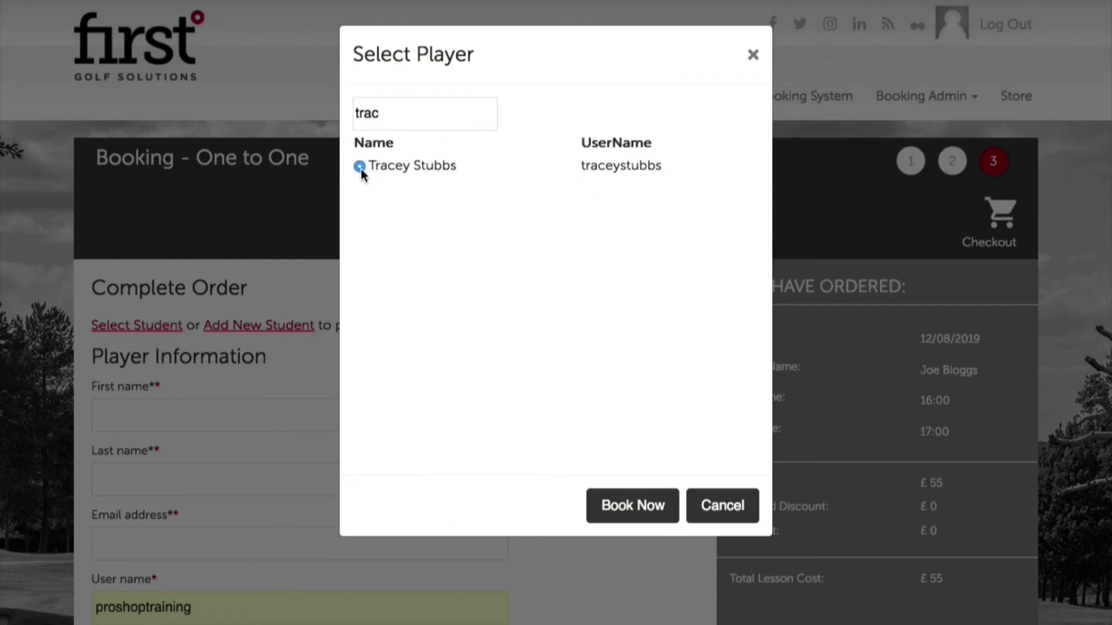
pyautogui.click(631, 503)
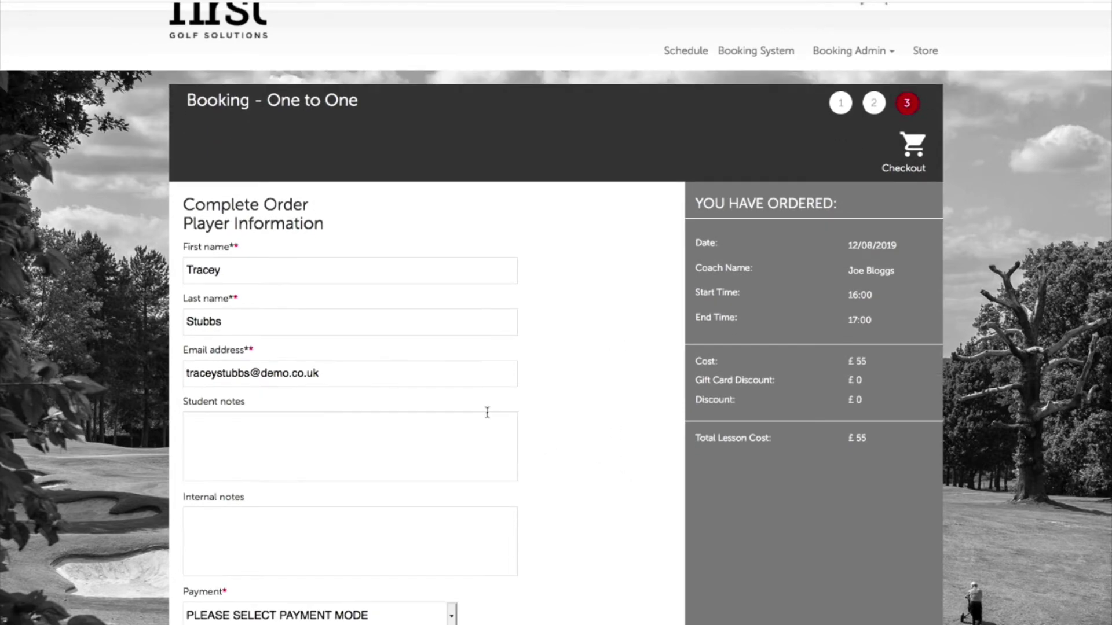
# Set the payment method to Package.
pyautogui.scroll(-2, 367, 458)
pyautogui.click(353, 458)
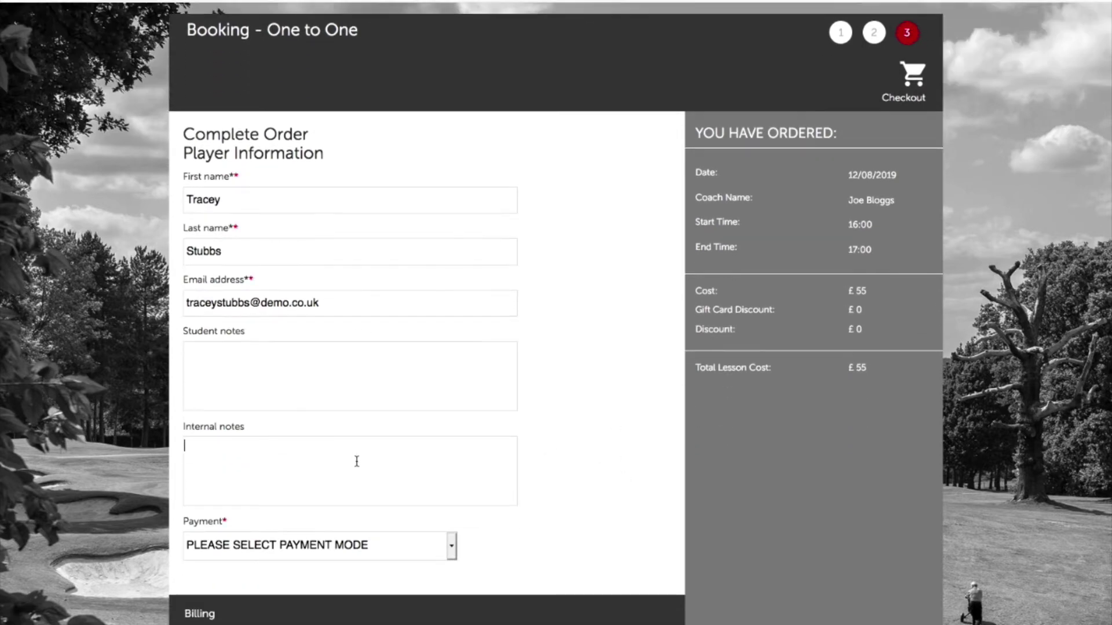
pyautogui.scroll(-5, 550, 472)
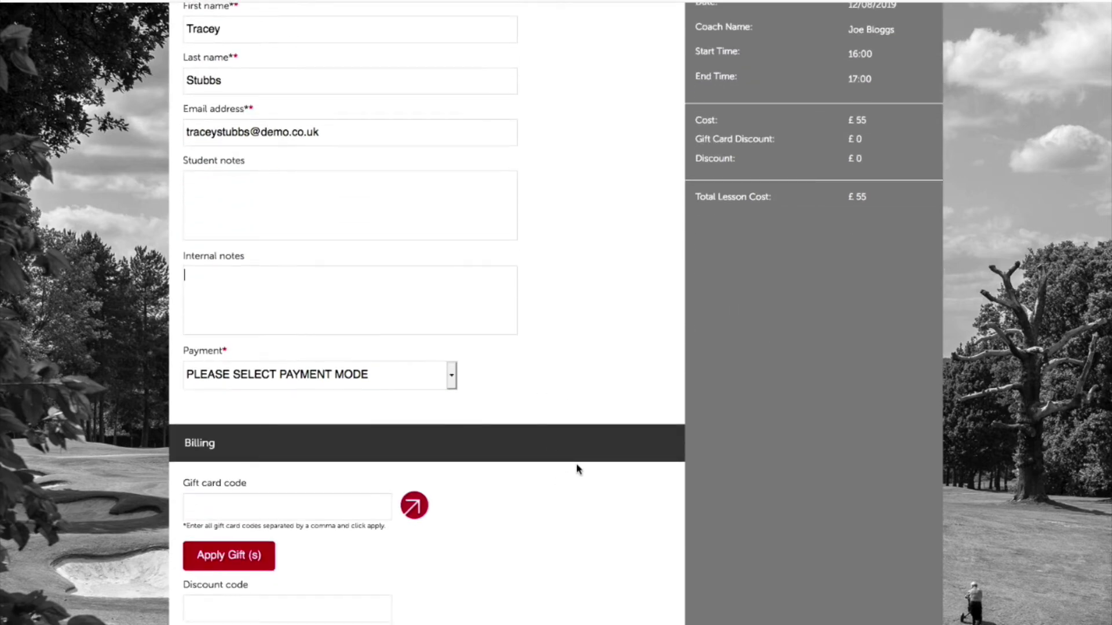
pyautogui.click(350, 379)
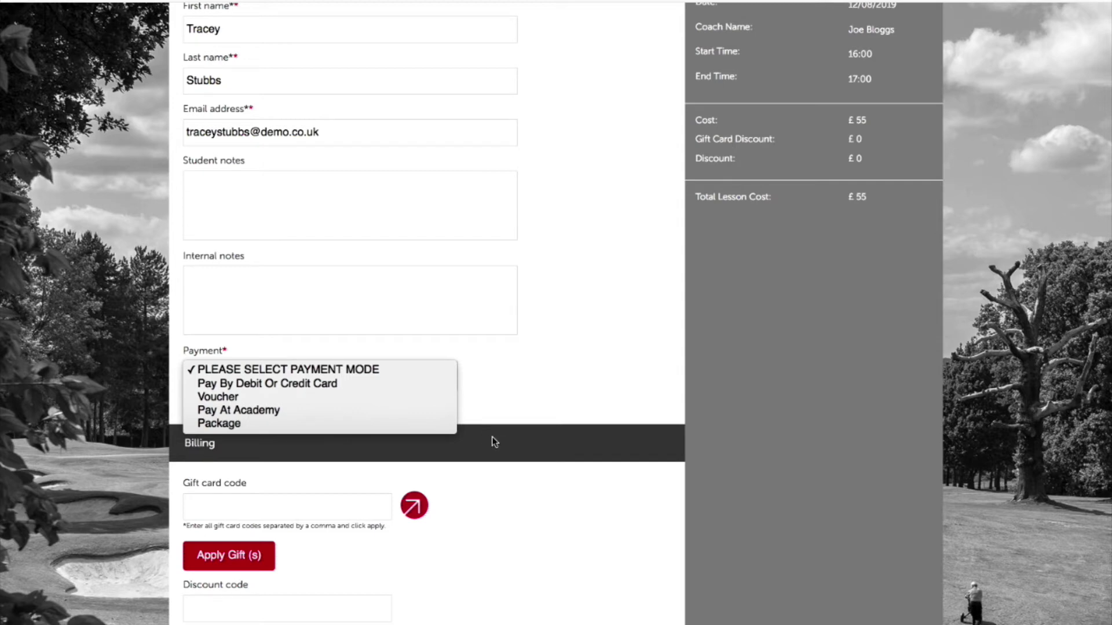
pyautogui.click(217, 425)
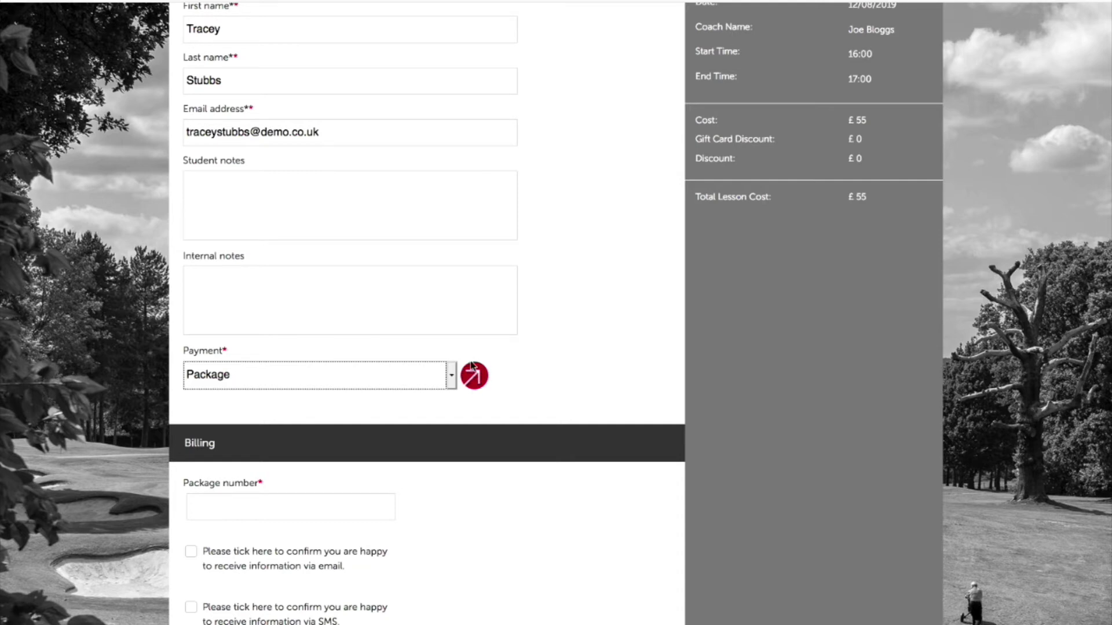
# Apply the 40-credit package's credits to the booking and submit it.
pyautogui.click(477, 379)
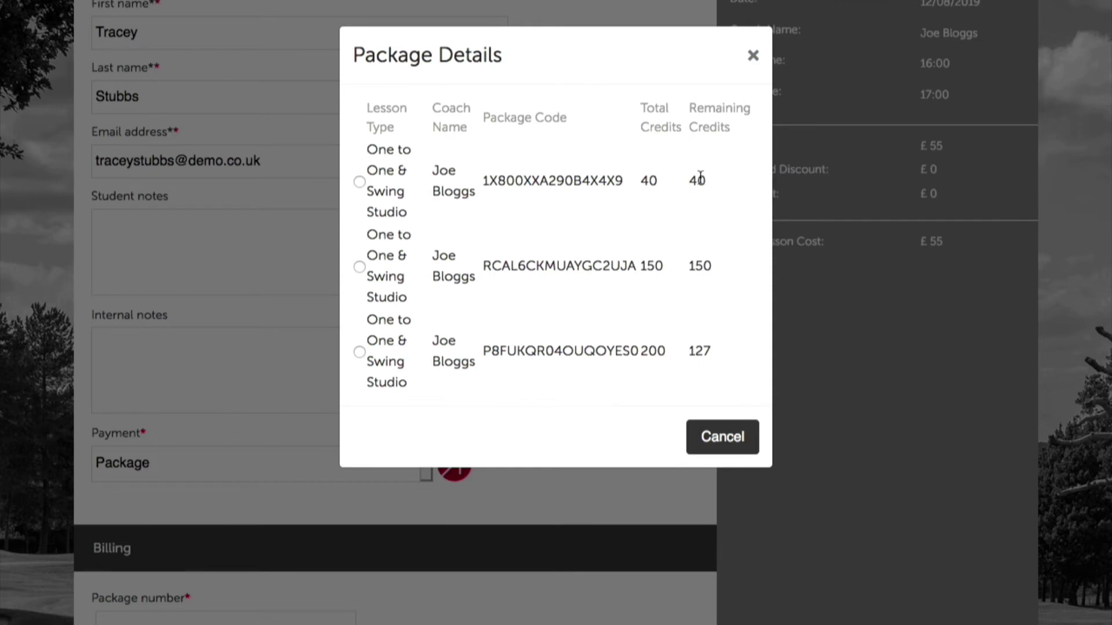
pyautogui.click(360, 181)
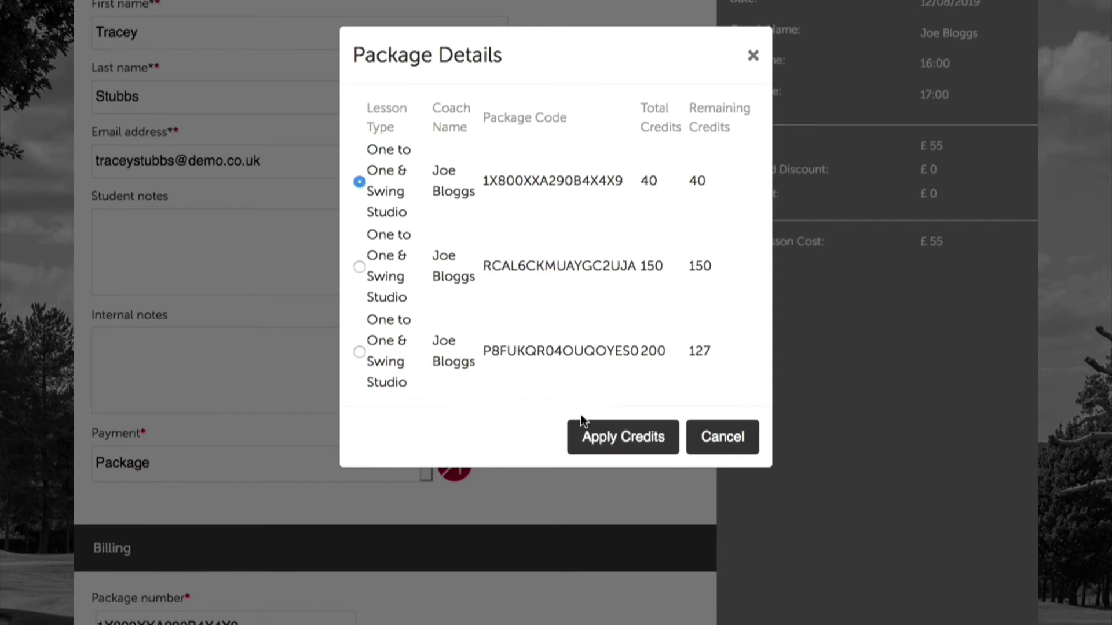
pyautogui.click(626, 437)
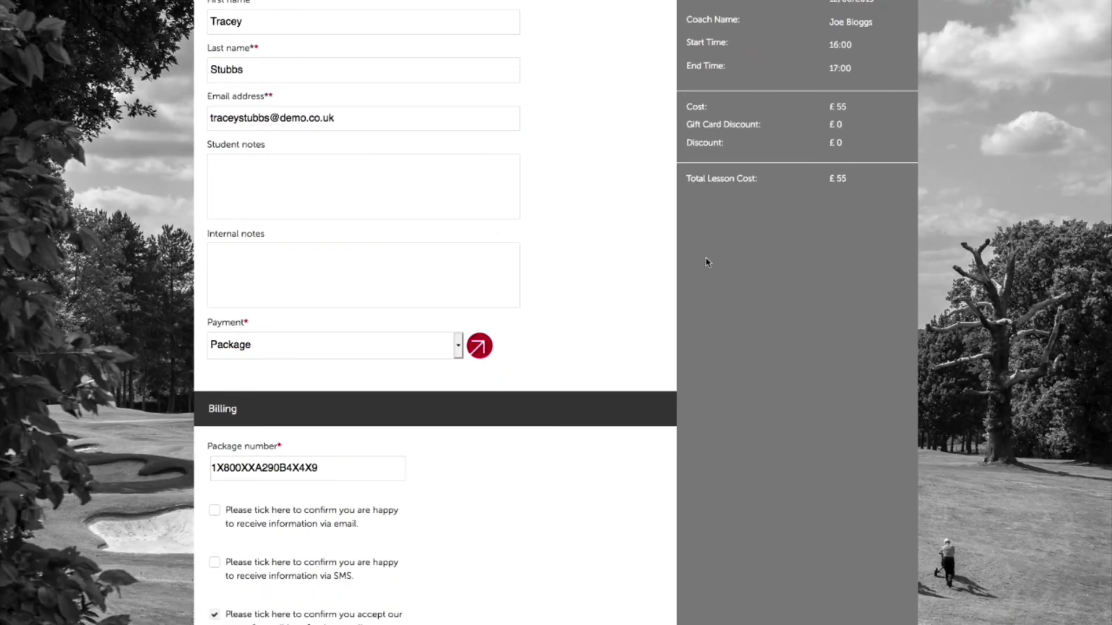
pyautogui.scroll(-1, 509, 407)
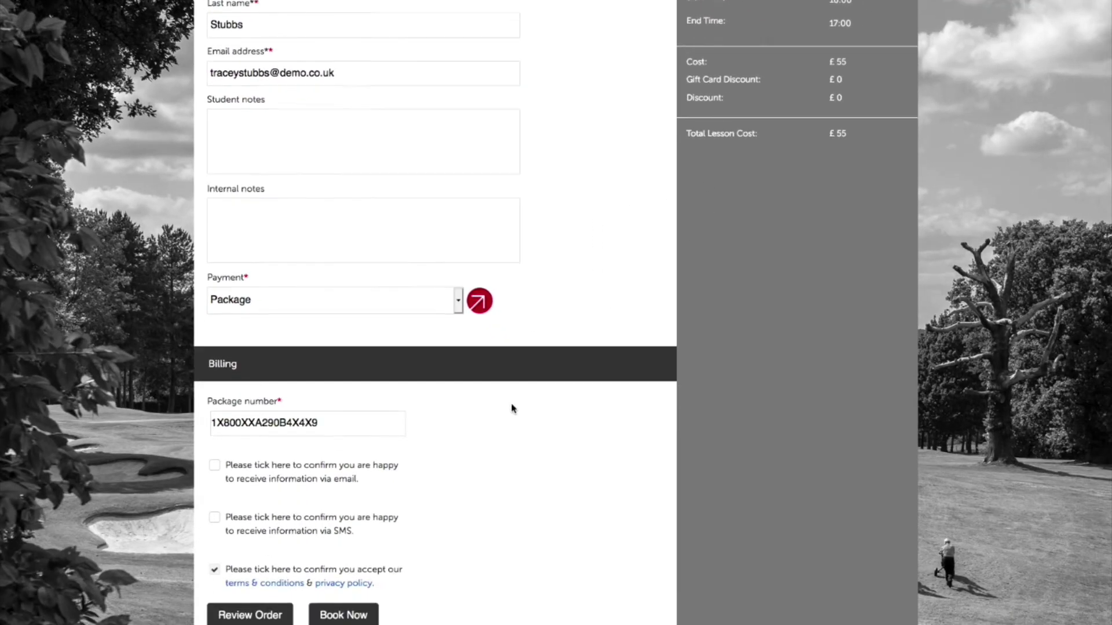
pyautogui.scroll(3, 513, 407)
pyautogui.scroll(-4, 513, 409)
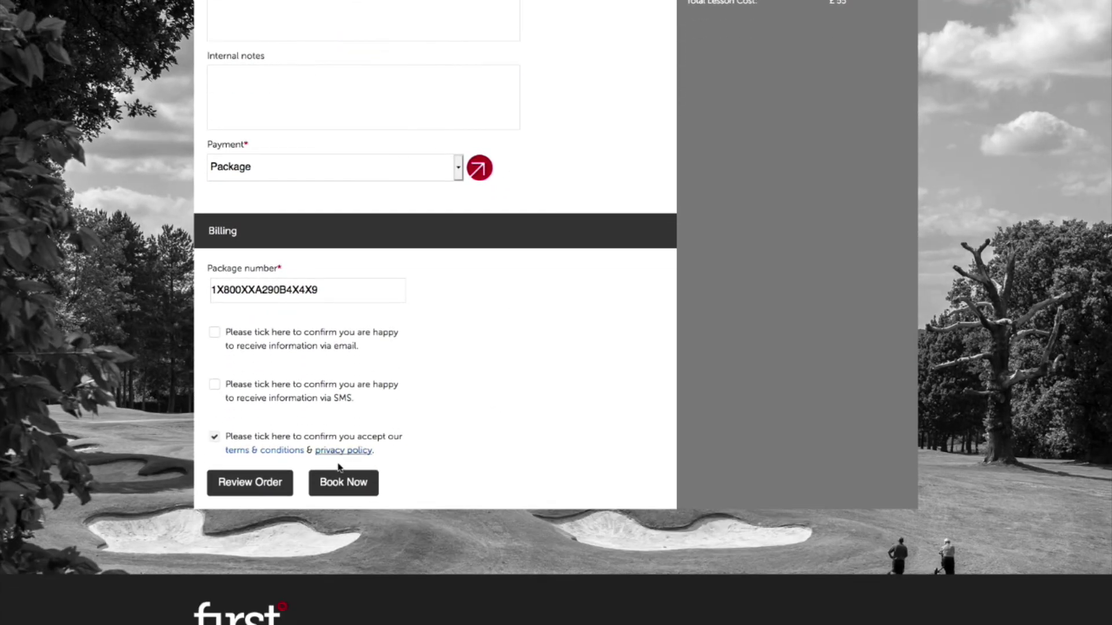
pyautogui.click(348, 490)
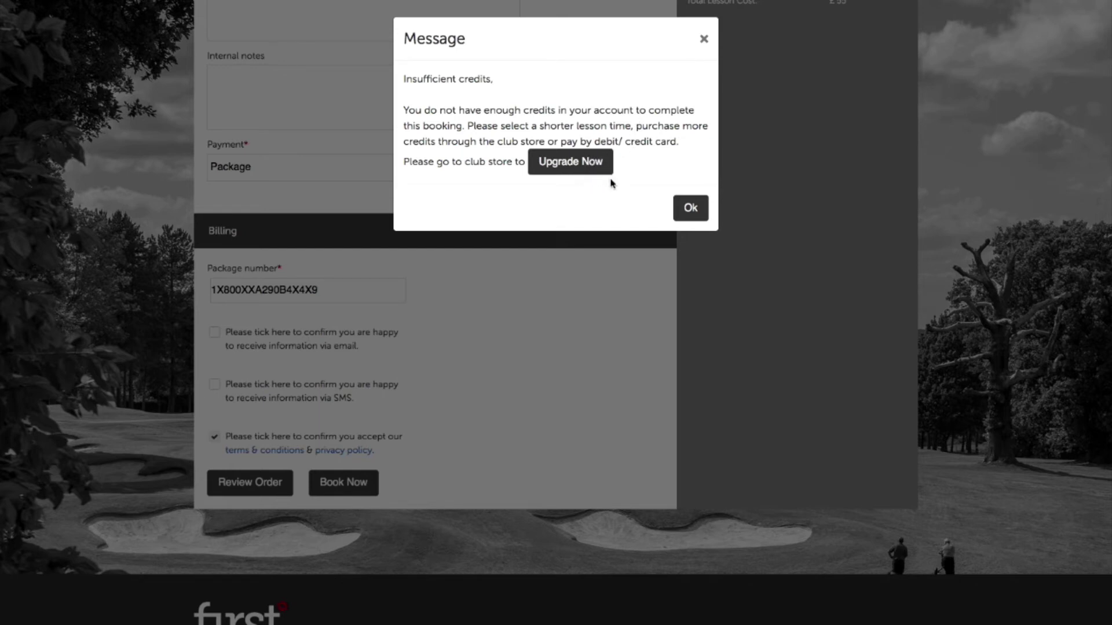
# Dismiss the warning, apply the 150-credit package instead, and submit the booking.
pyautogui.click(704, 39)
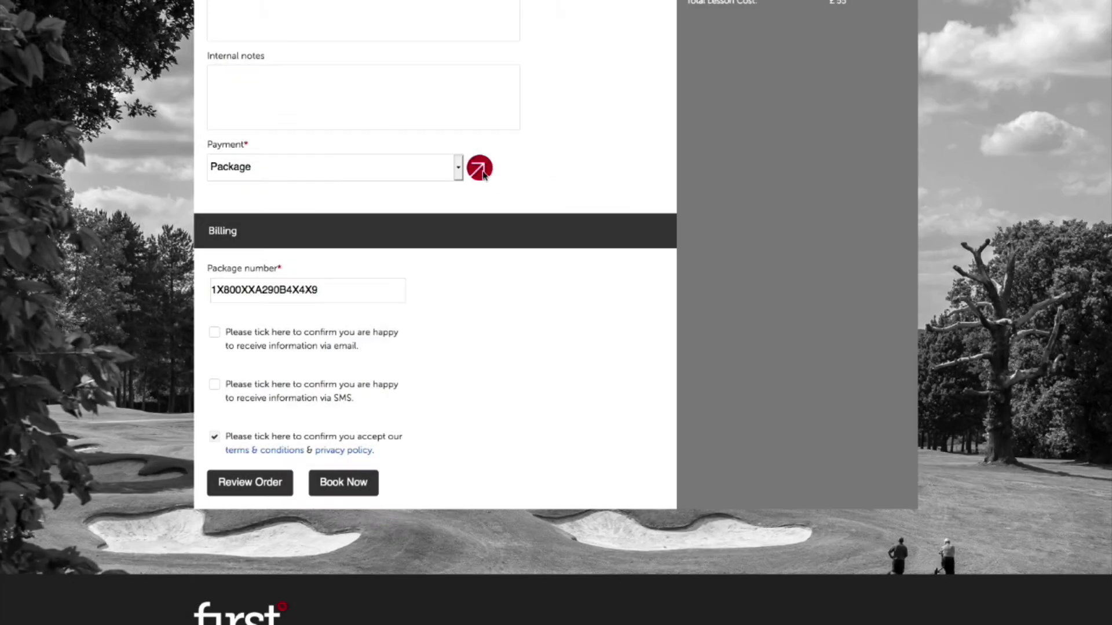
pyautogui.click(479, 168)
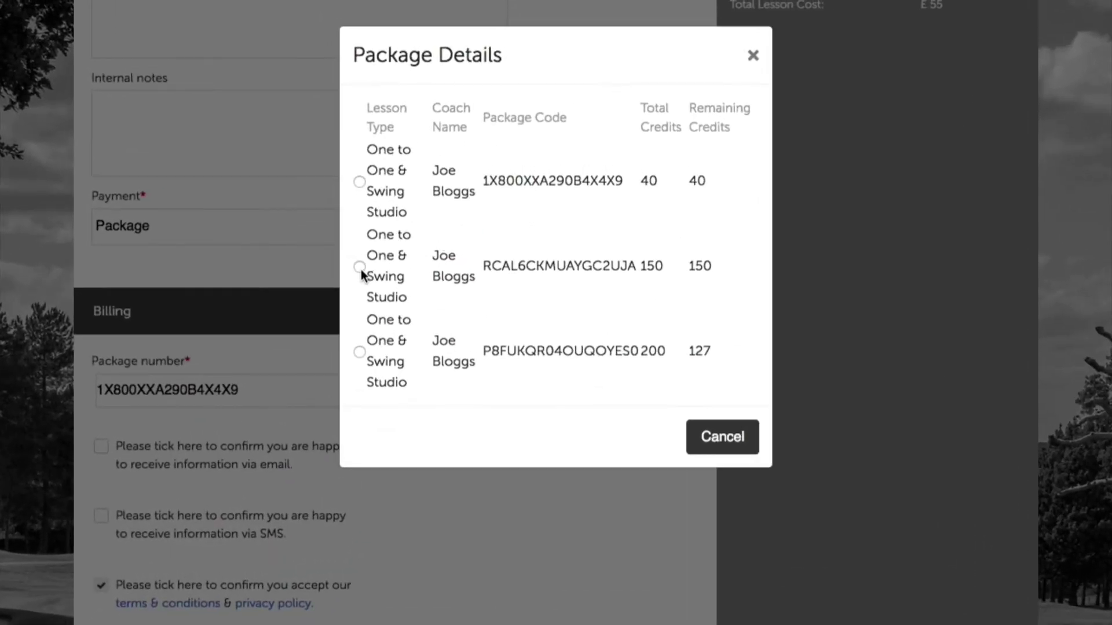
pyautogui.click(372, 248)
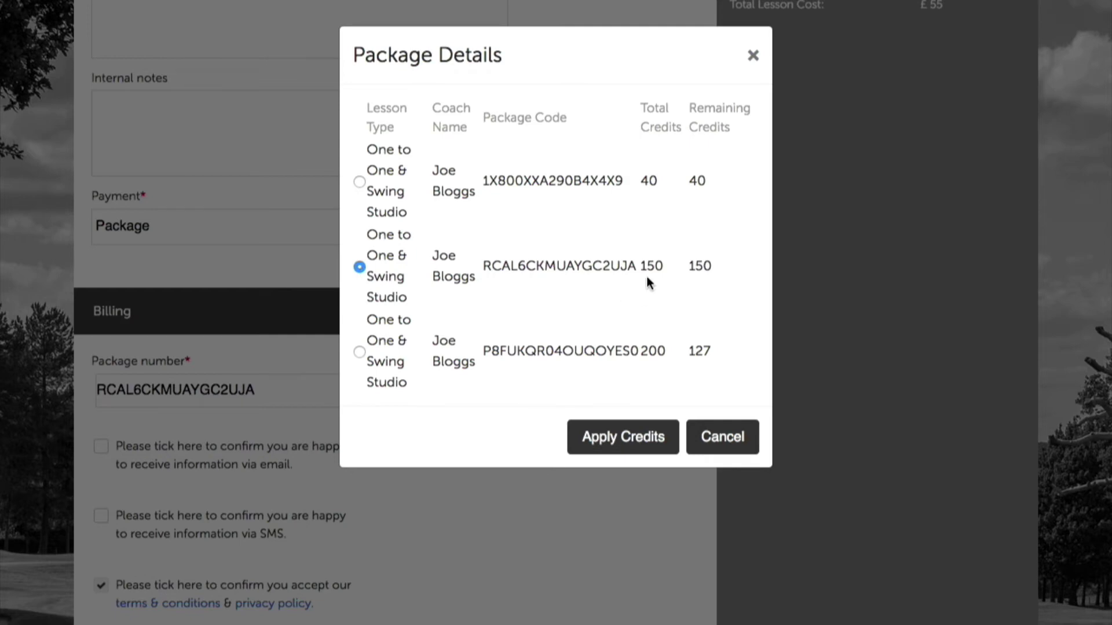
pyautogui.moveTo(687, 265); pyautogui.dragTo(708, 265)
pyautogui.click(614, 428)
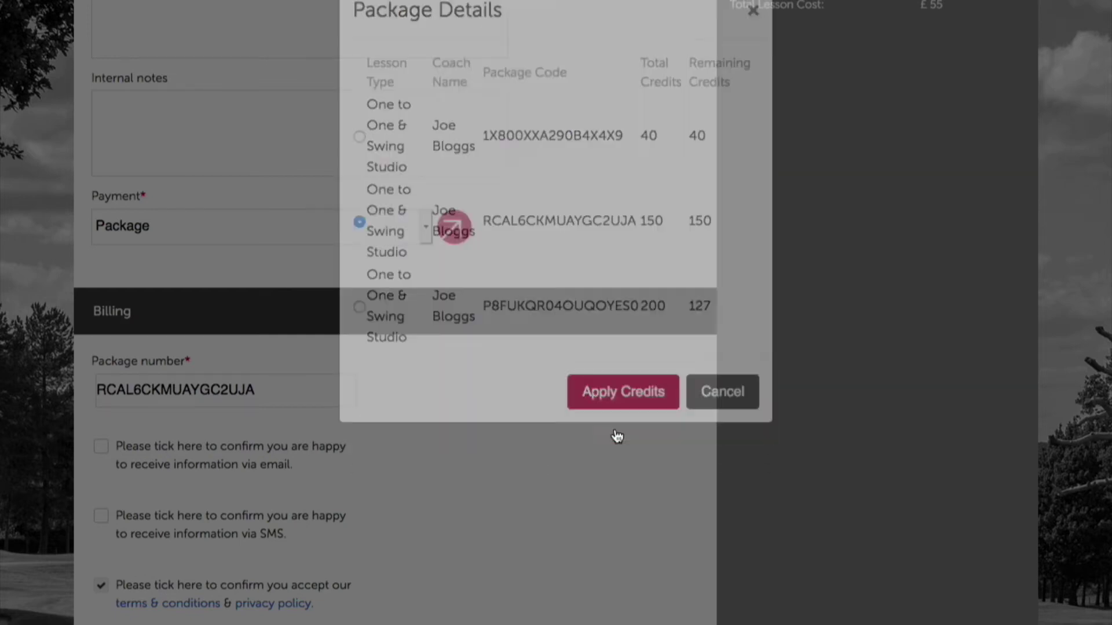
pyautogui.scroll(1, 605, 420)
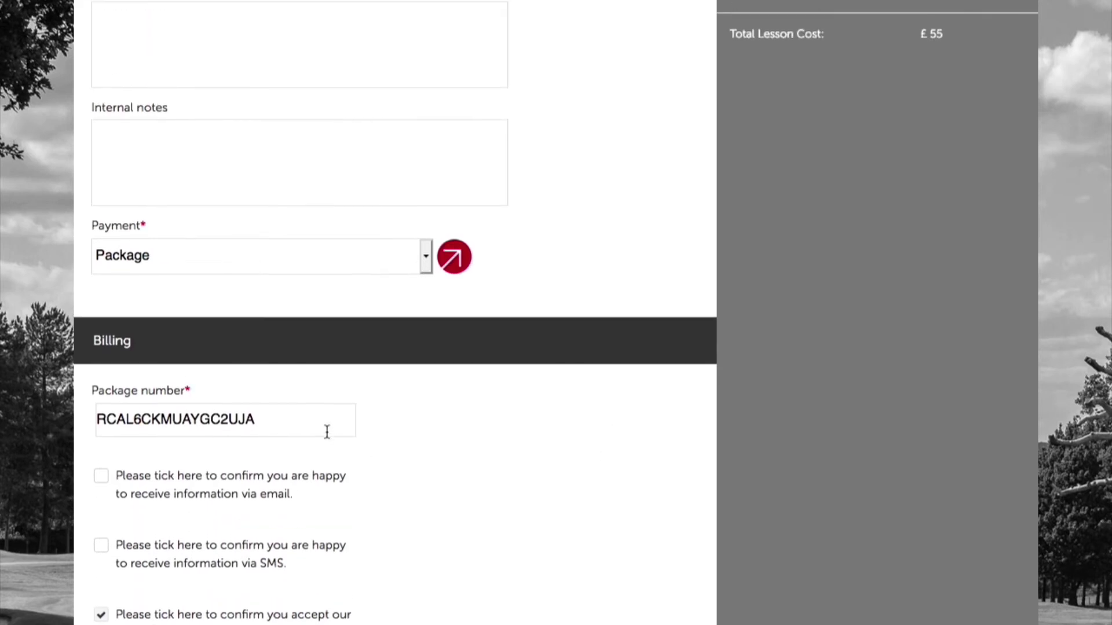
pyautogui.moveTo(279, 418); pyautogui.dragTo(96, 417)
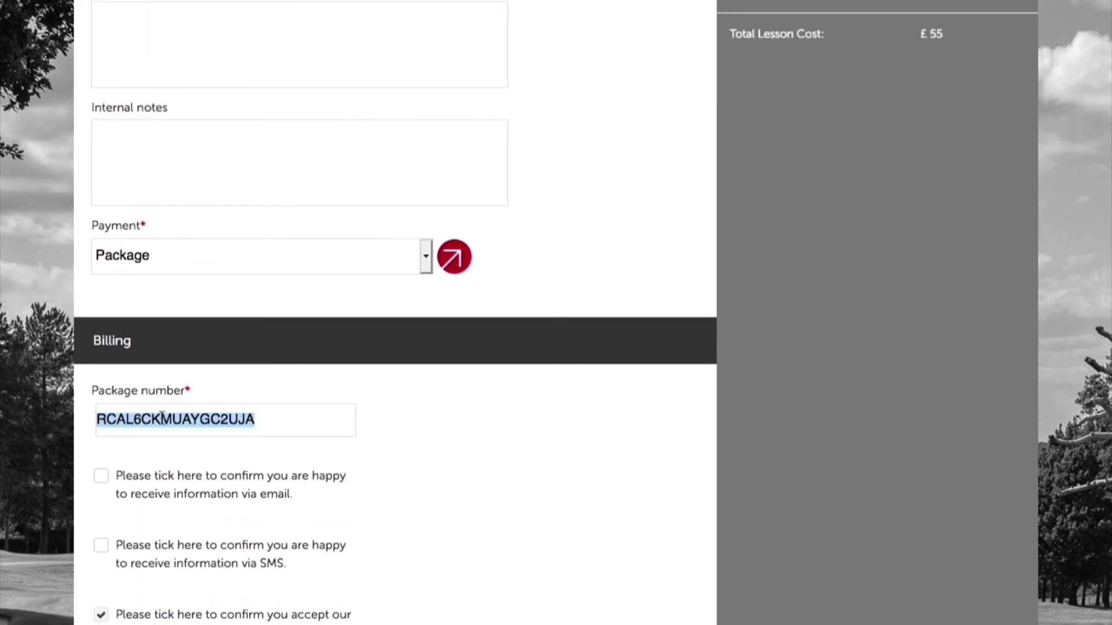
pyautogui.click(390, 426)
pyautogui.scroll(-3, 401, 437)
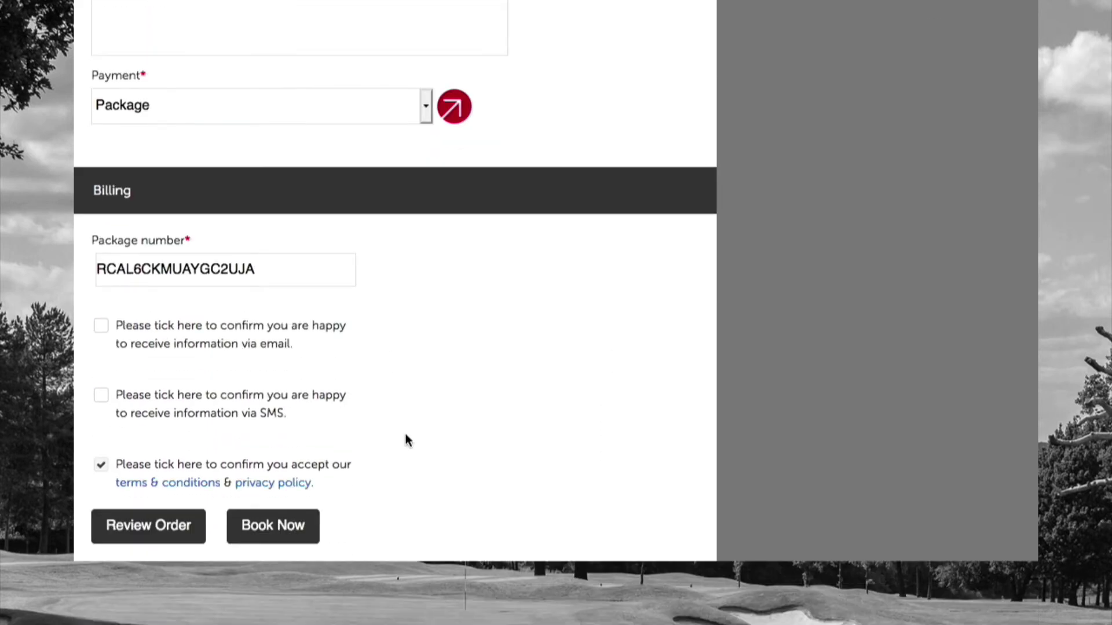
pyautogui.click(263, 529)
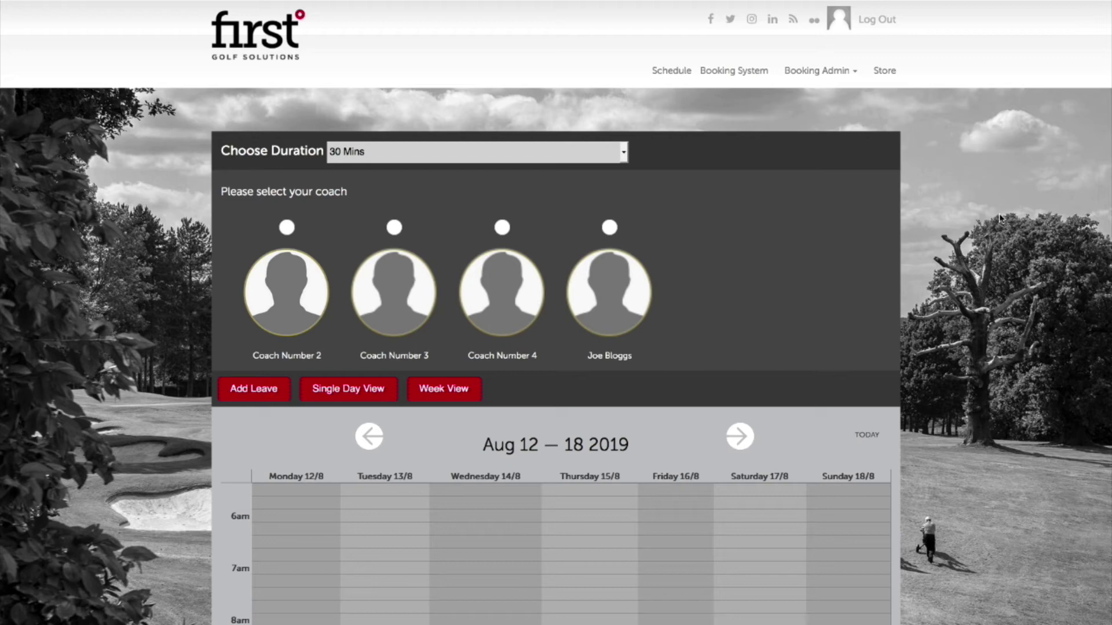
# Load the booked coach's Aug 12–18 calendar and open the free Friday 16/8 18:00 slot.
pyautogui.click(609, 227)
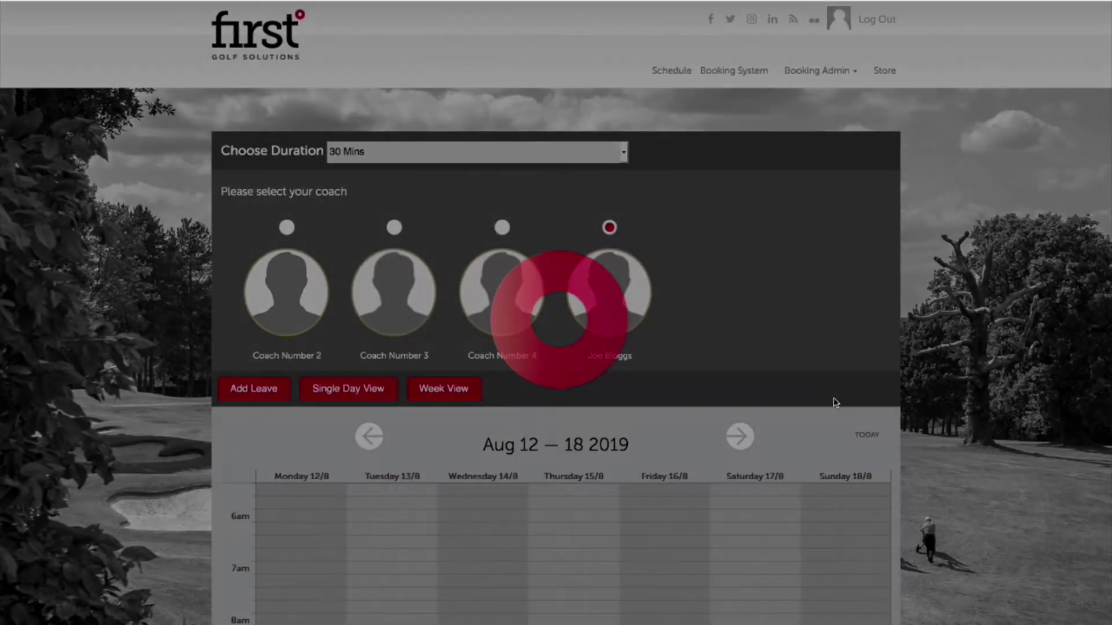
pyautogui.scroll(-3, 867, 405)
pyautogui.scroll(-7, 866, 408)
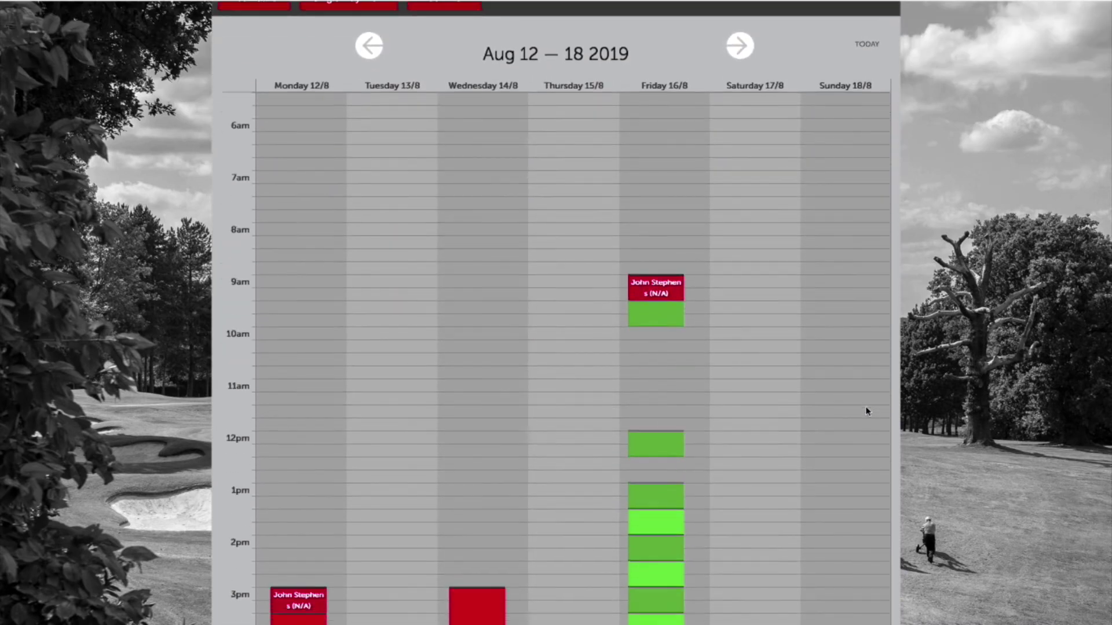
pyautogui.scroll(-2, 867, 414)
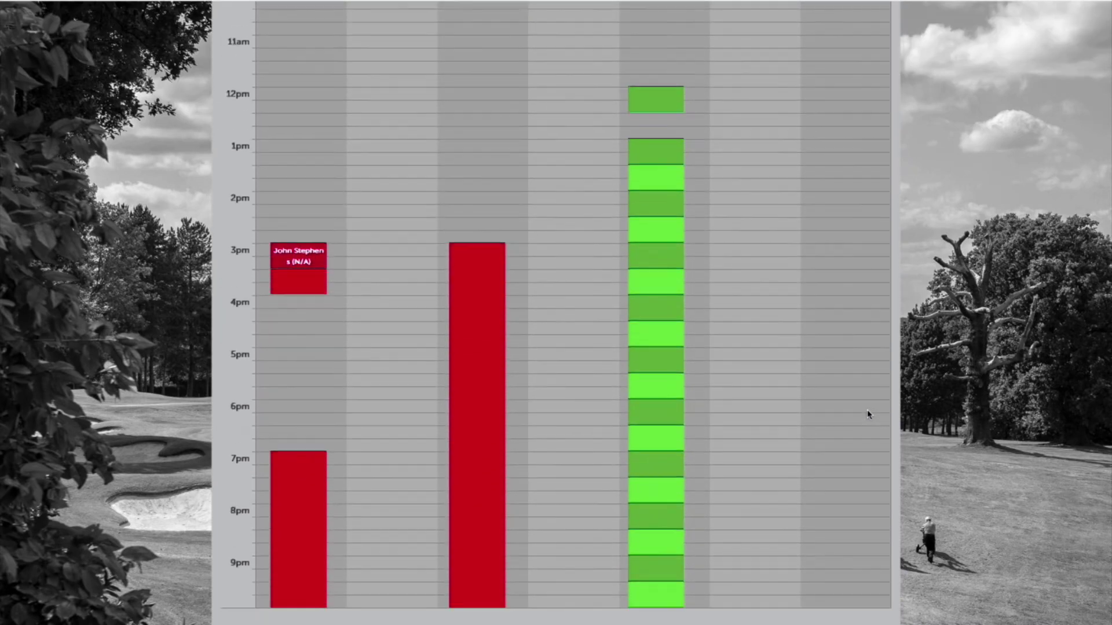
pyautogui.scroll(7, 869, 415)
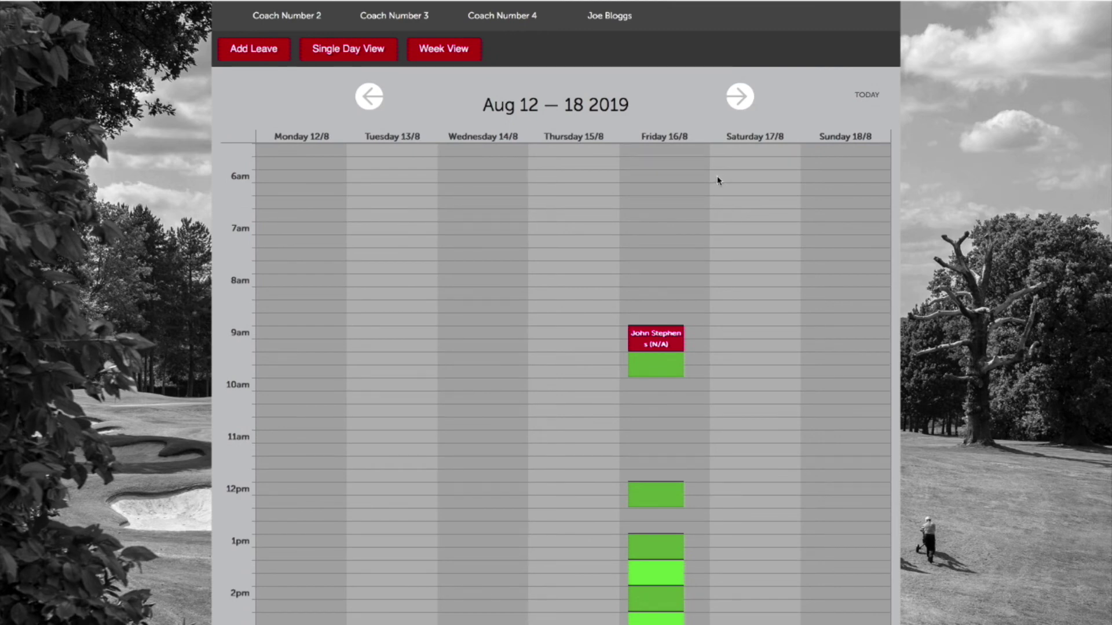
pyautogui.scroll(-1, 717, 307)
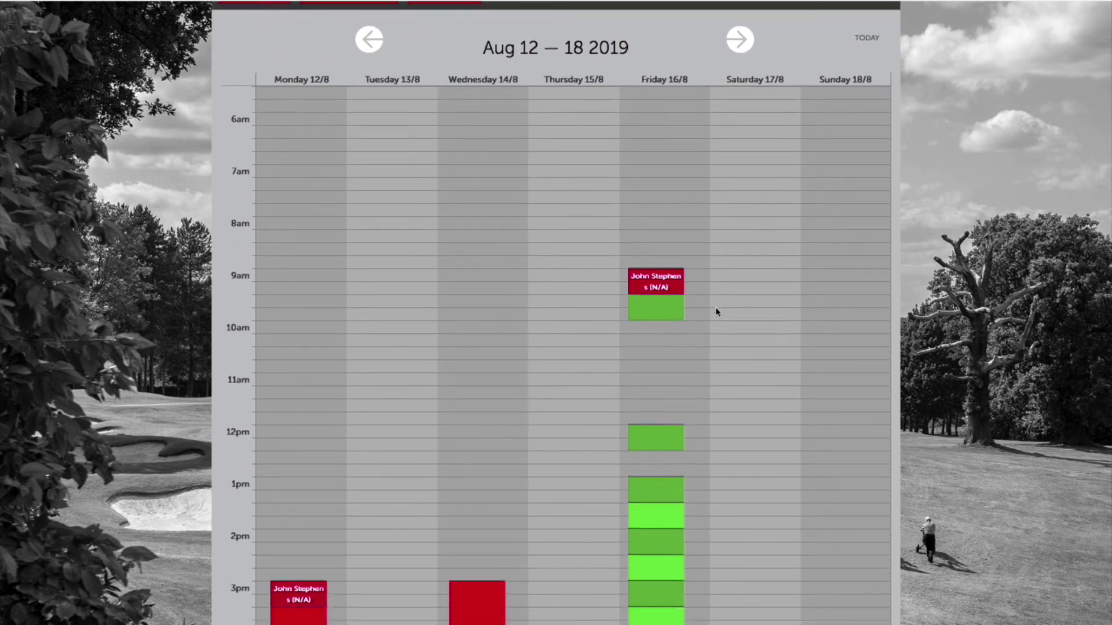
pyautogui.scroll(-5, 721, 314)
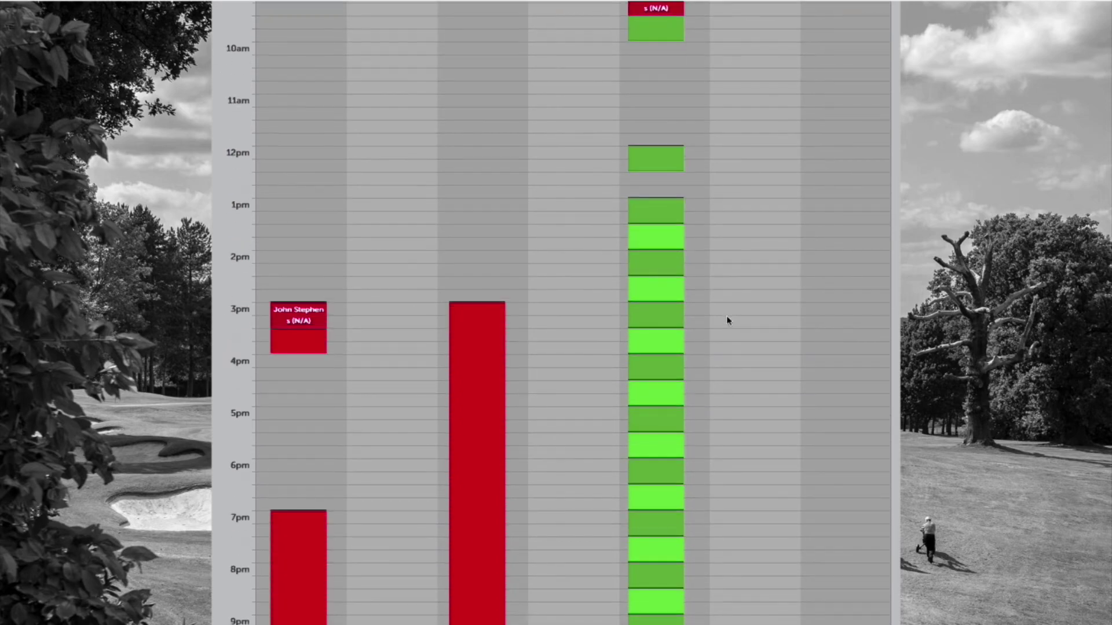
pyautogui.scroll(-2, 725, 330)
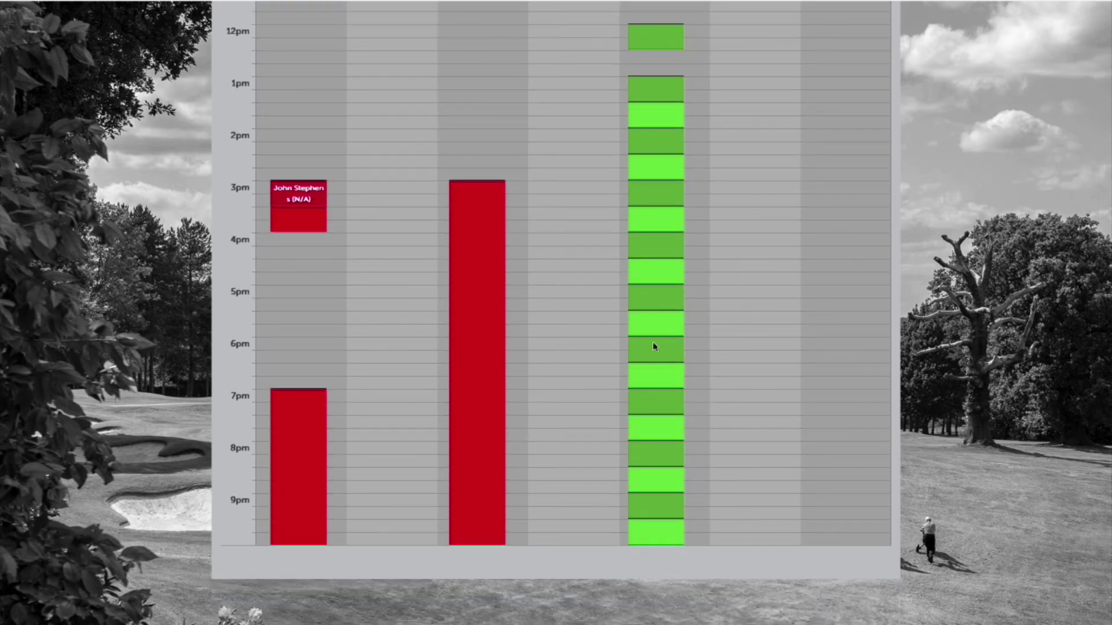
pyautogui.click(655, 348)
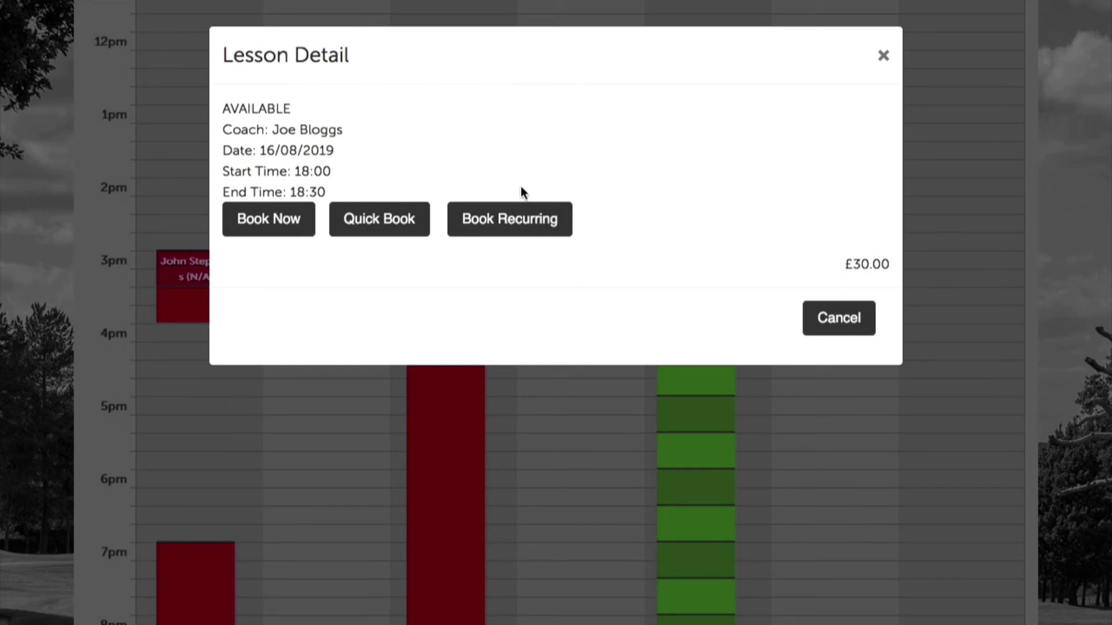
# Make the Friday 18:00 slot a recurring booking of 4 lessons repeating weekly, then continue.
pyautogui.click(536, 224)
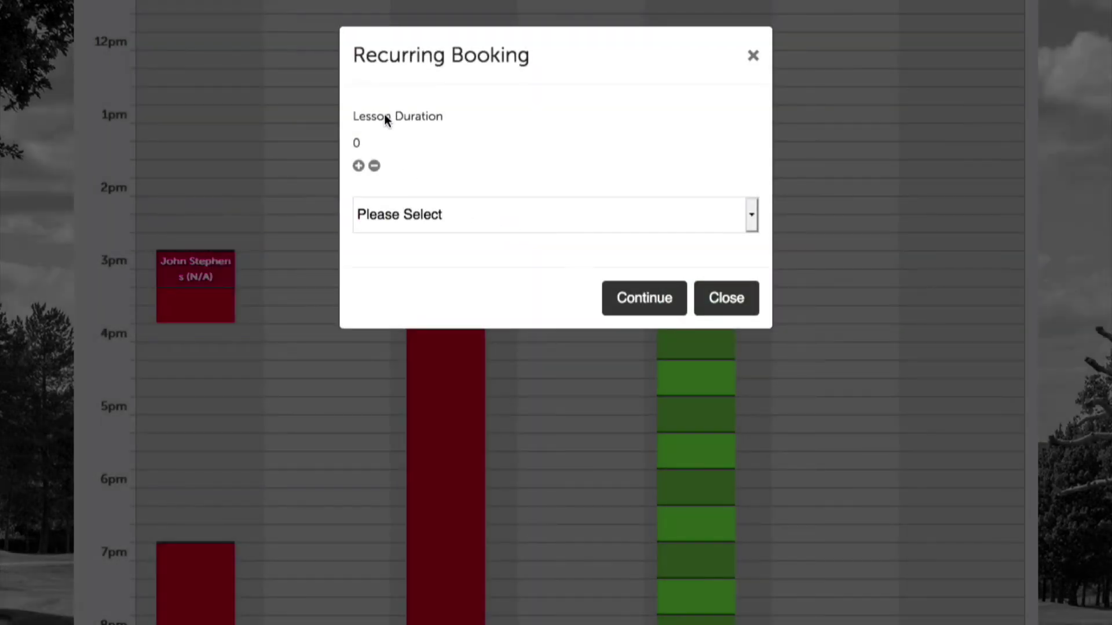
pyautogui.click(358, 166)
pyautogui.click(359, 166)
pyautogui.click(359, 166)
pyautogui.click(521, 223)
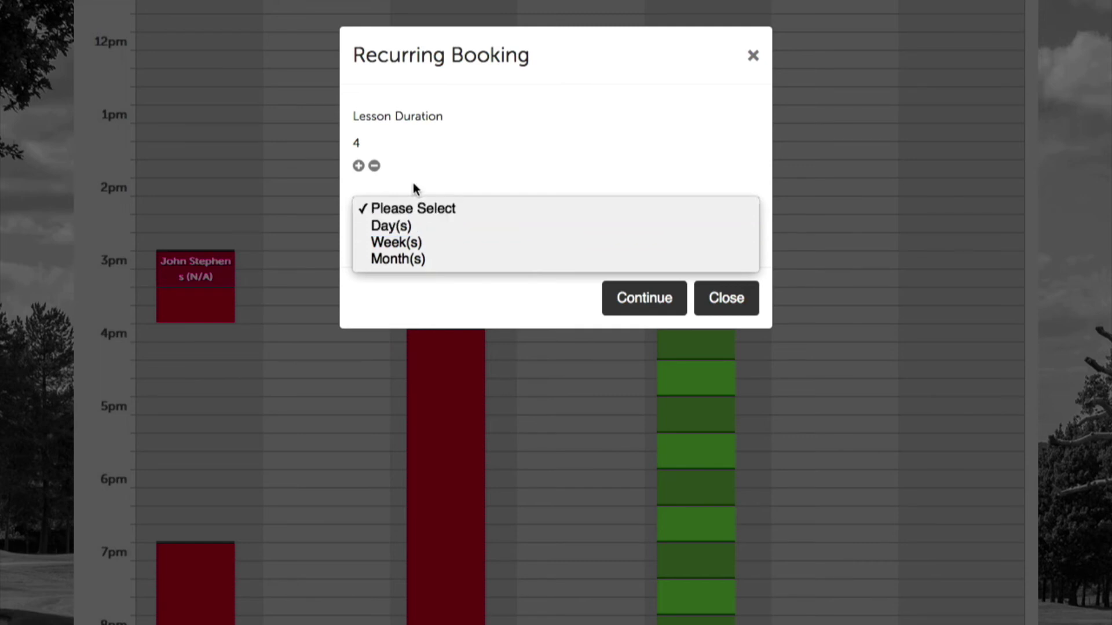
pyautogui.click(429, 242)
pyautogui.click(449, 288)
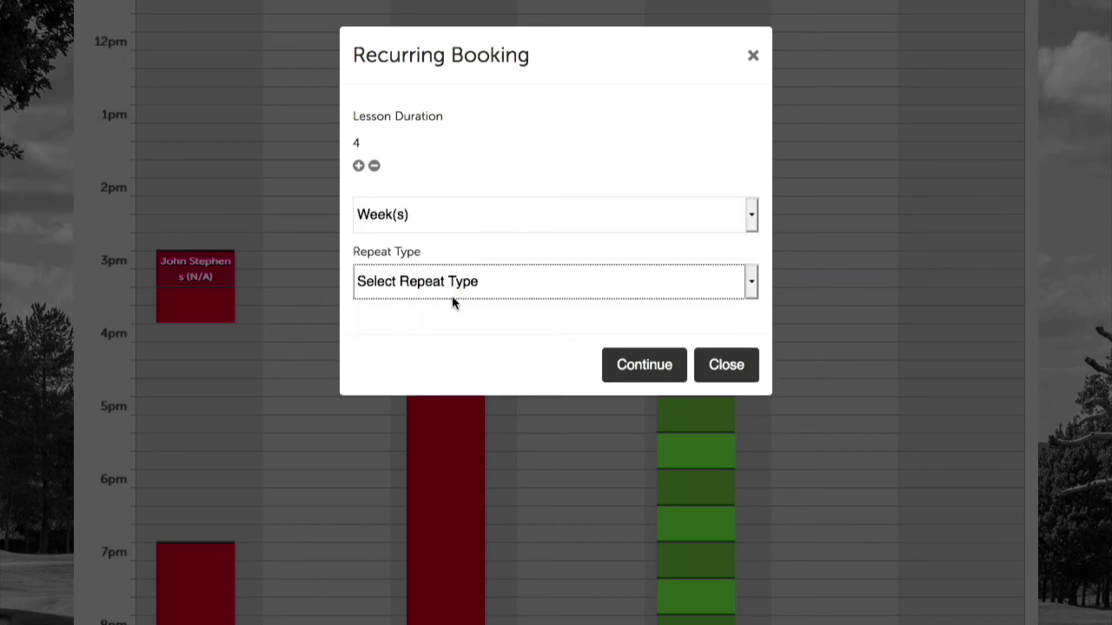
pyautogui.click(453, 292)
pyautogui.click(458, 309)
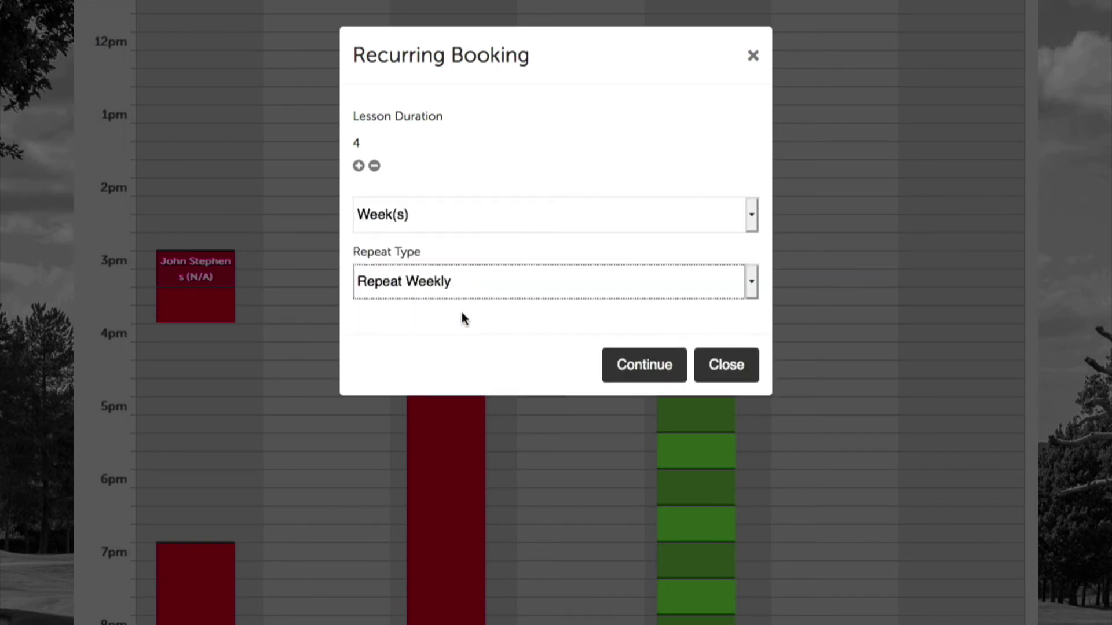
pyautogui.click(461, 312)
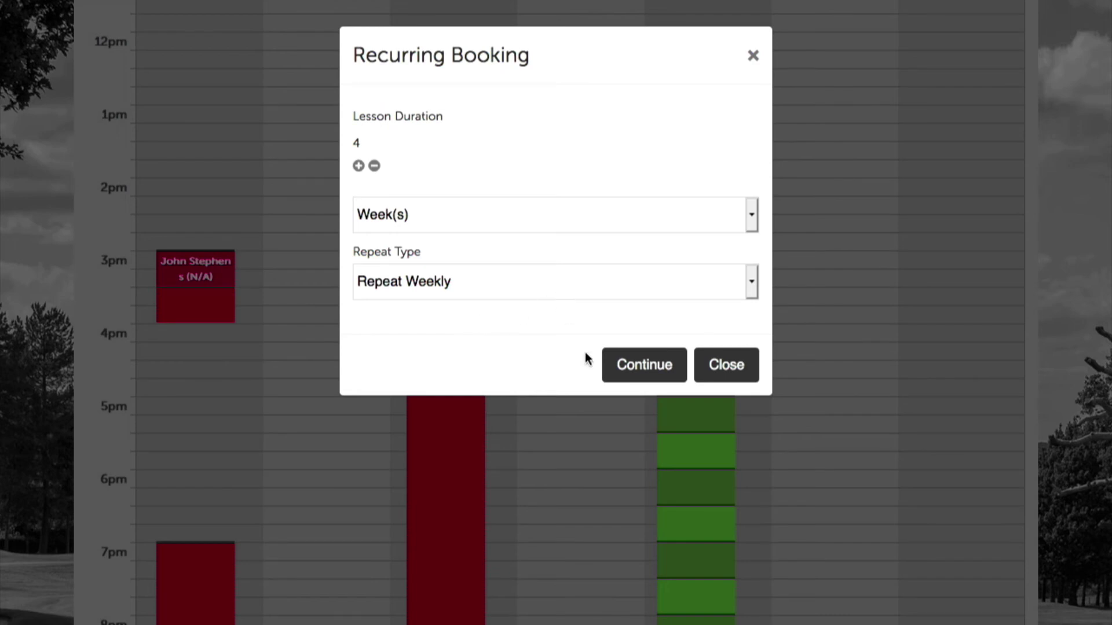
pyautogui.click(636, 372)
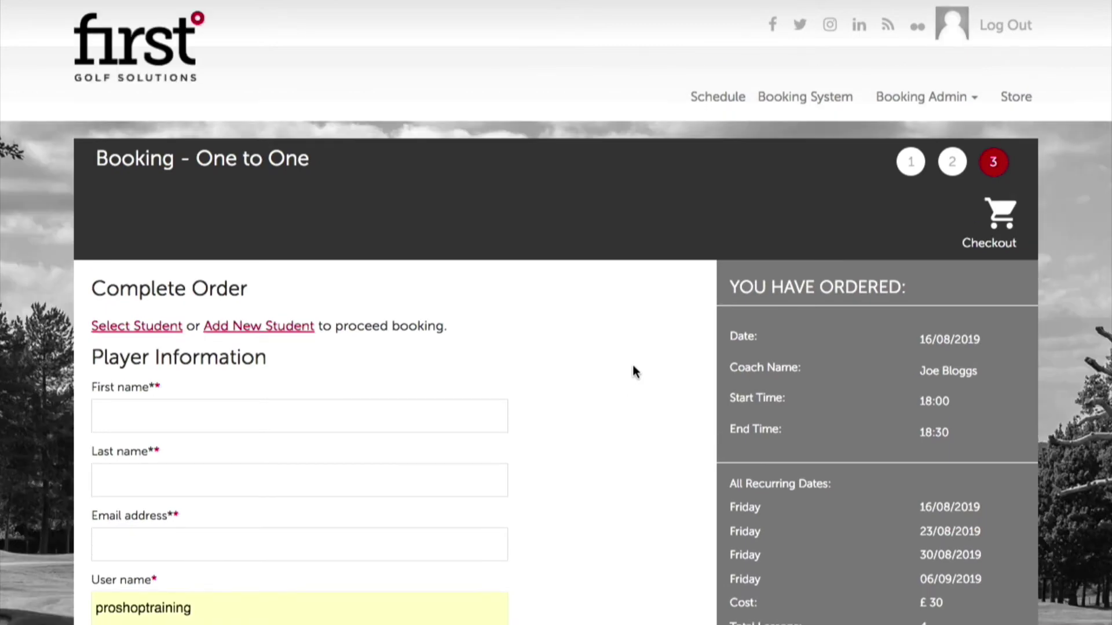
# Fill the order with the first existing student in the list.
pyautogui.click(113, 326)
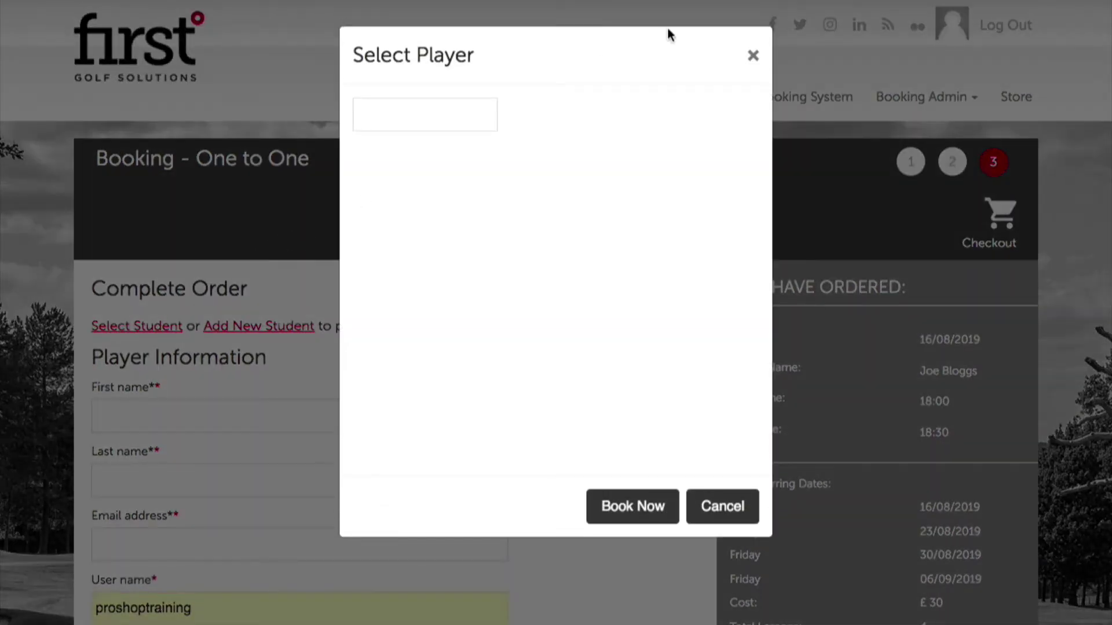
pyautogui.click(359, 166)
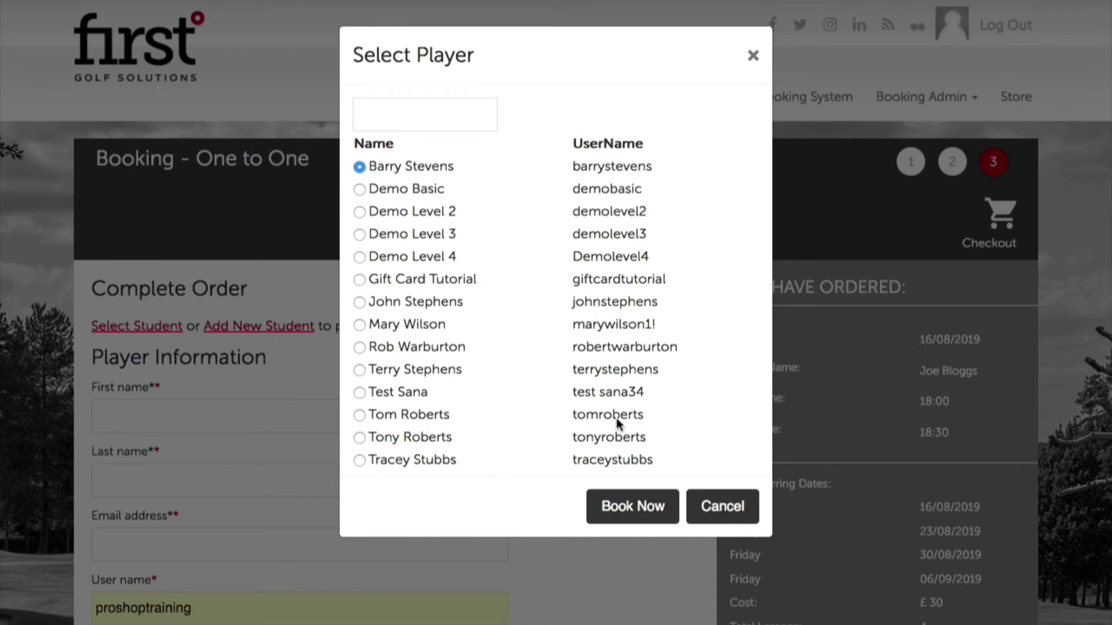
pyautogui.click(633, 521)
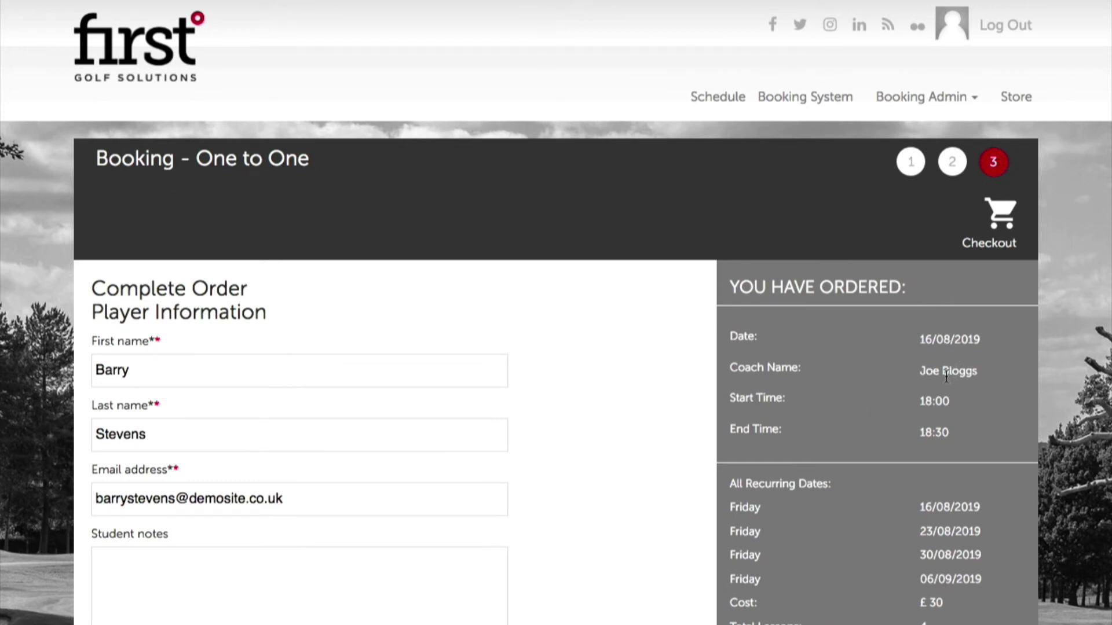
pyautogui.scroll(-2, 911, 435)
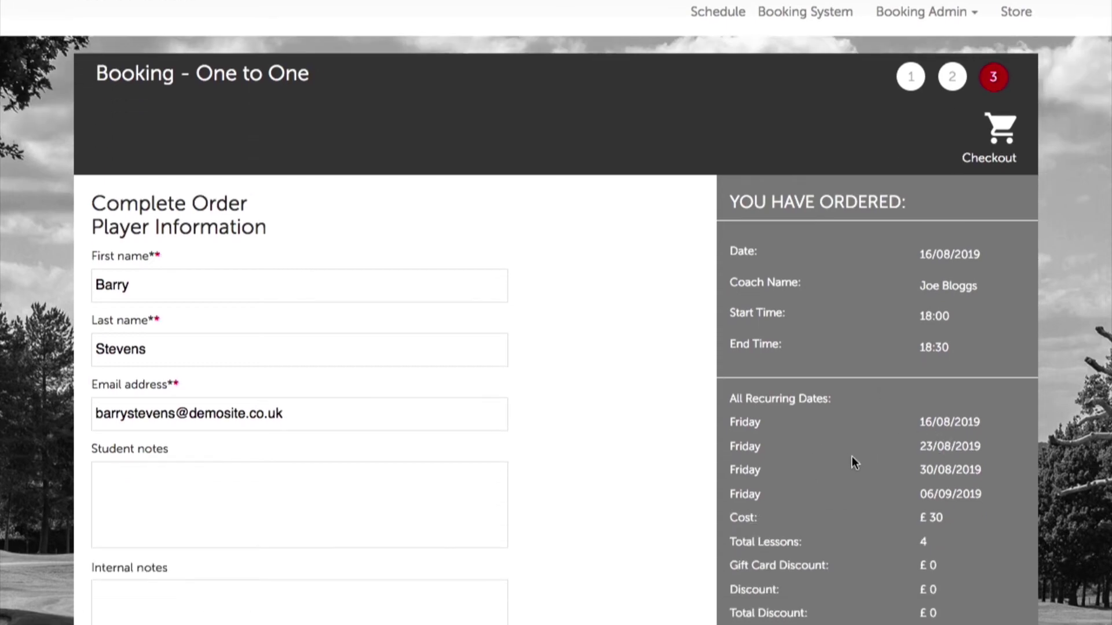
pyautogui.scroll(-2, 956, 543)
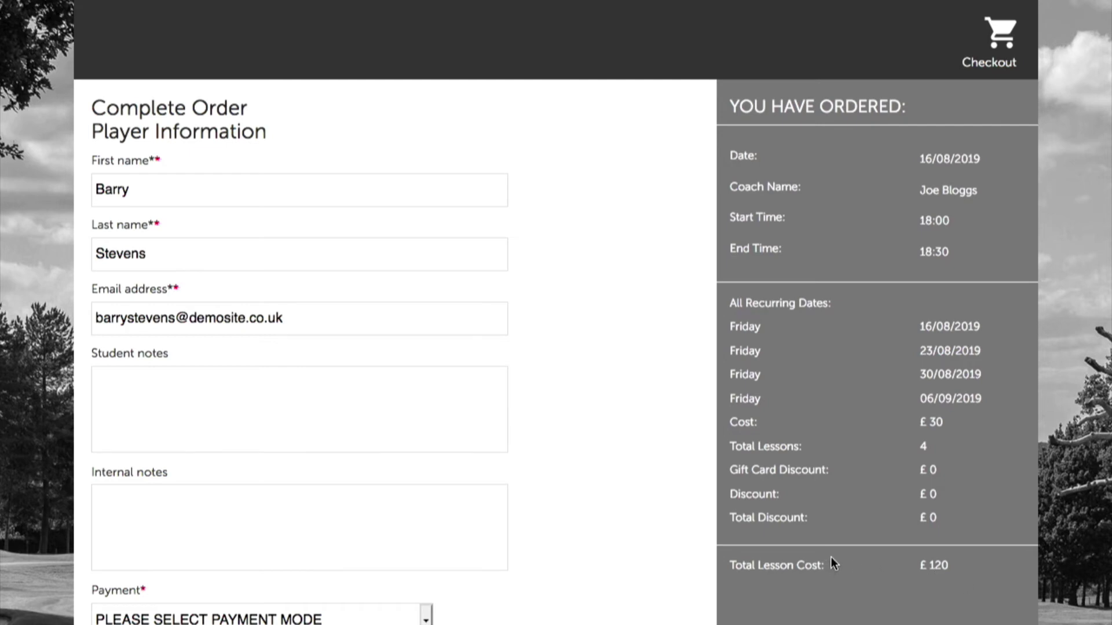
pyautogui.scroll(-3, 442, 605)
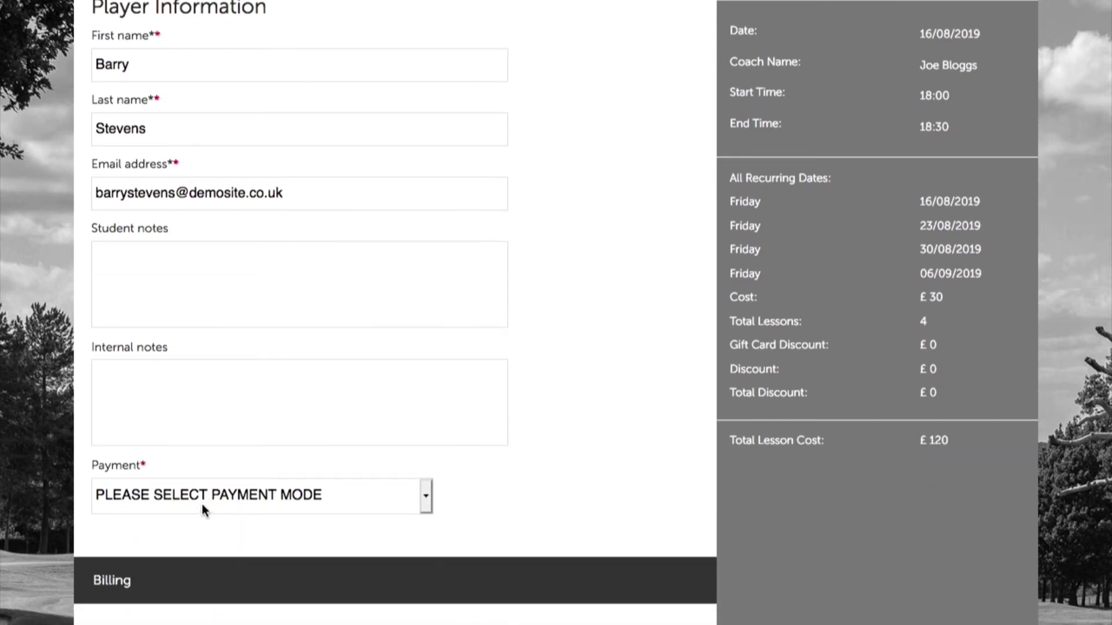
# Try Pay At Academy, Voucher and Package payments, dismissing the unavailable-for-recurring messages.
pyautogui.click(204, 509)
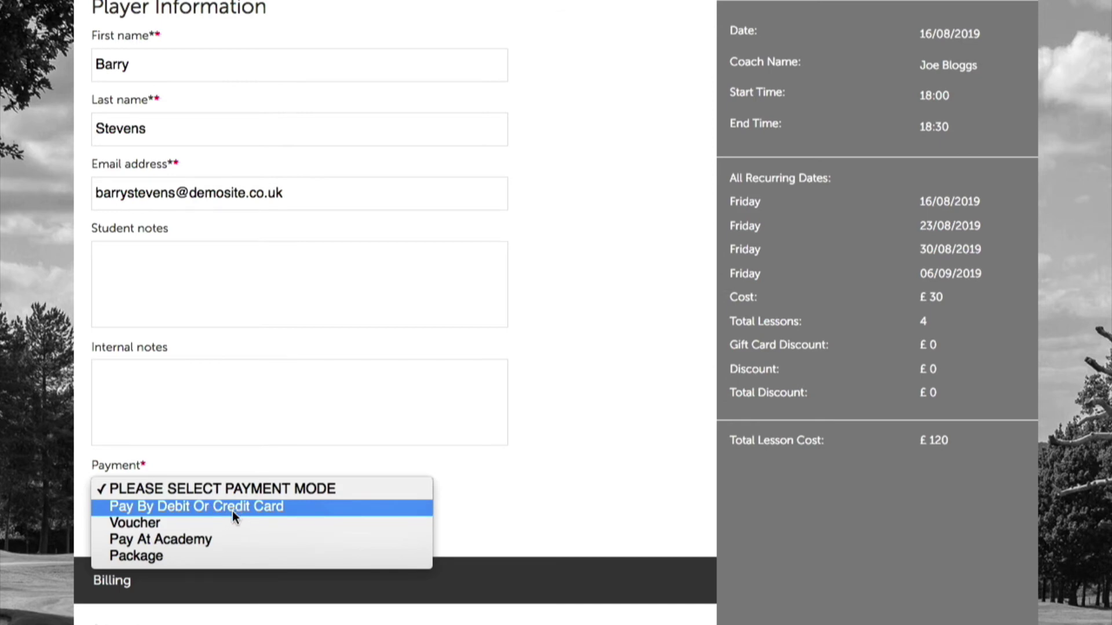
pyautogui.click(214, 542)
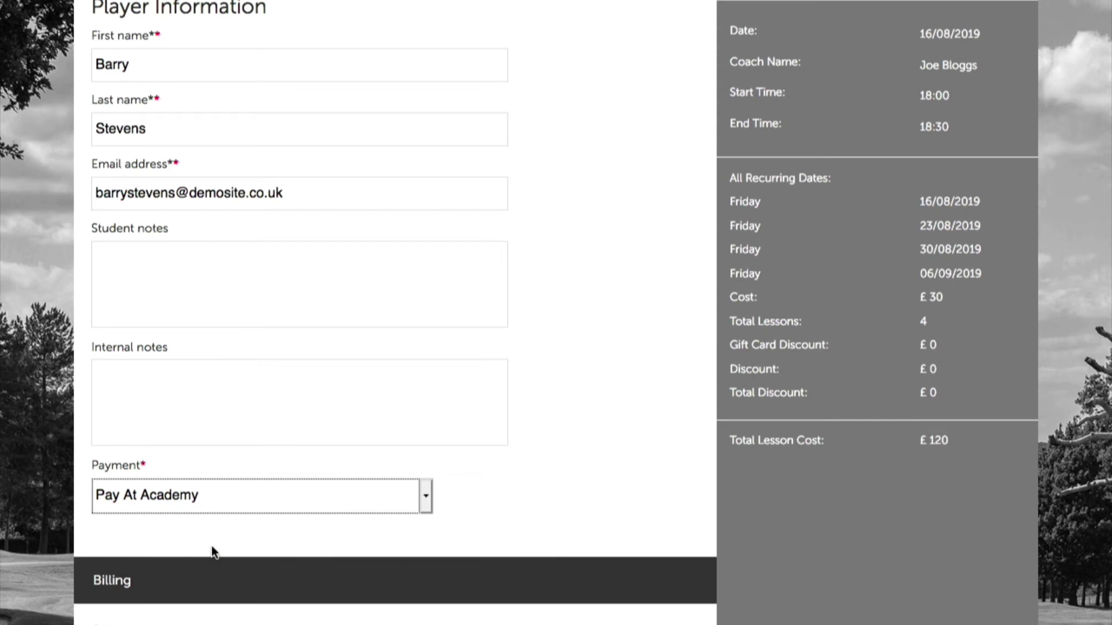
pyautogui.click(225, 499)
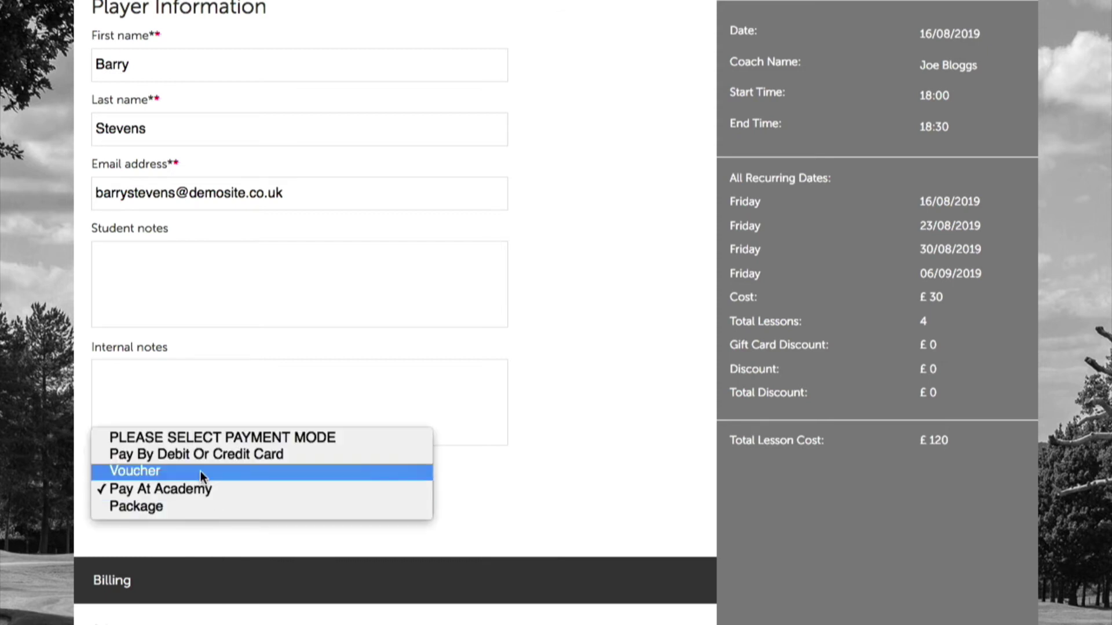
pyautogui.click(152, 473)
pyautogui.click(735, 162)
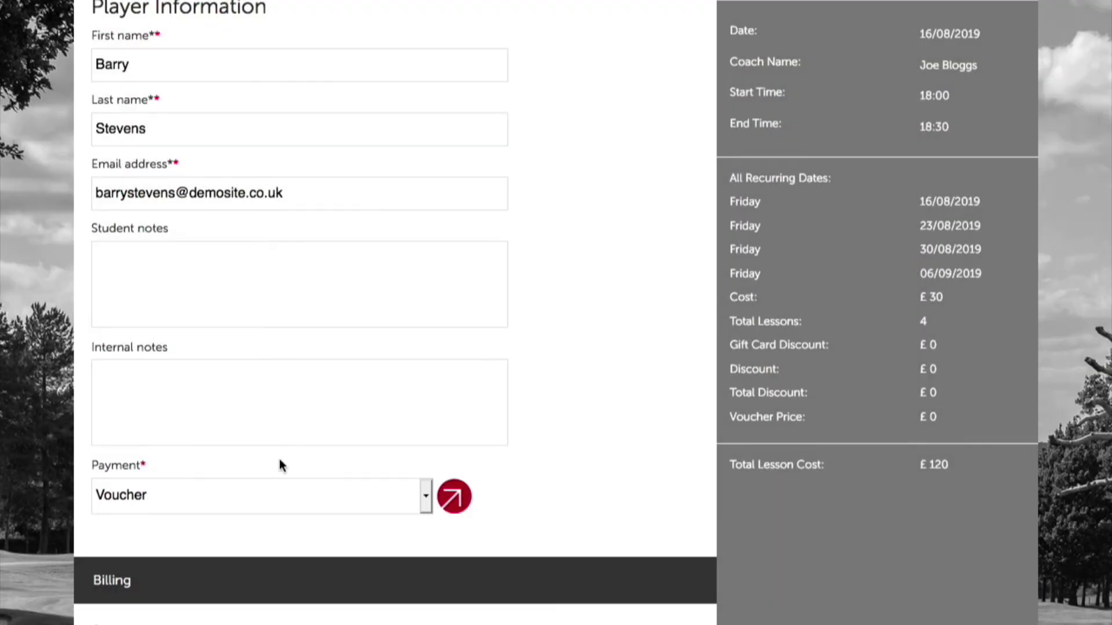
pyautogui.click(255, 495)
pyautogui.click(211, 524)
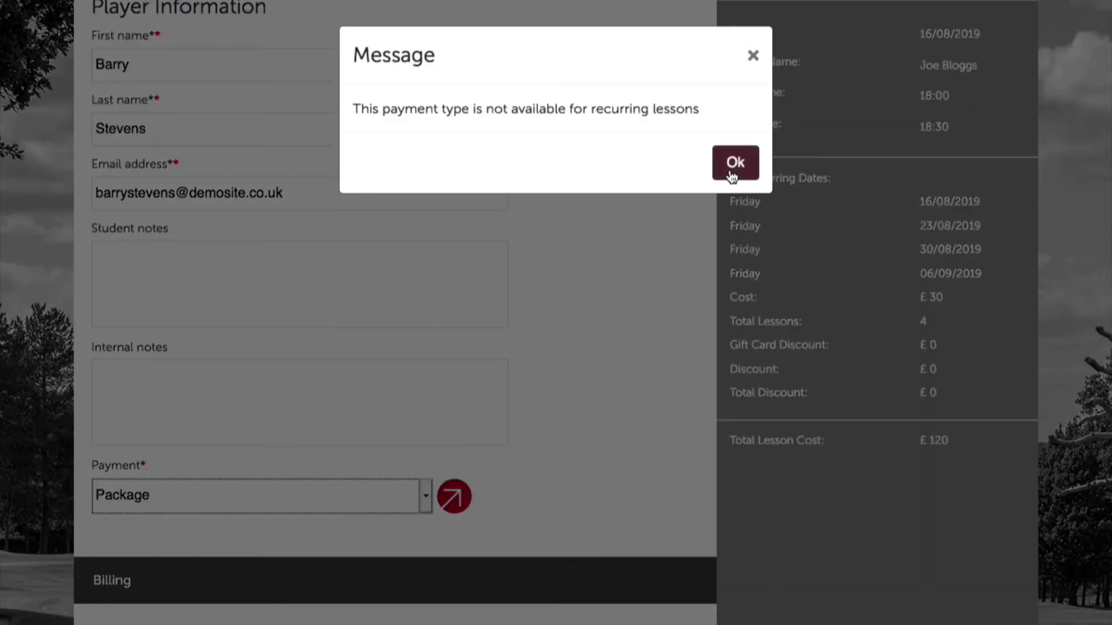
pyautogui.click(734, 162)
# Switch the payment method back to Pay At Academy and submit the four-week recurring lesson booking.
pyautogui.scroll(-3, 485, 446)
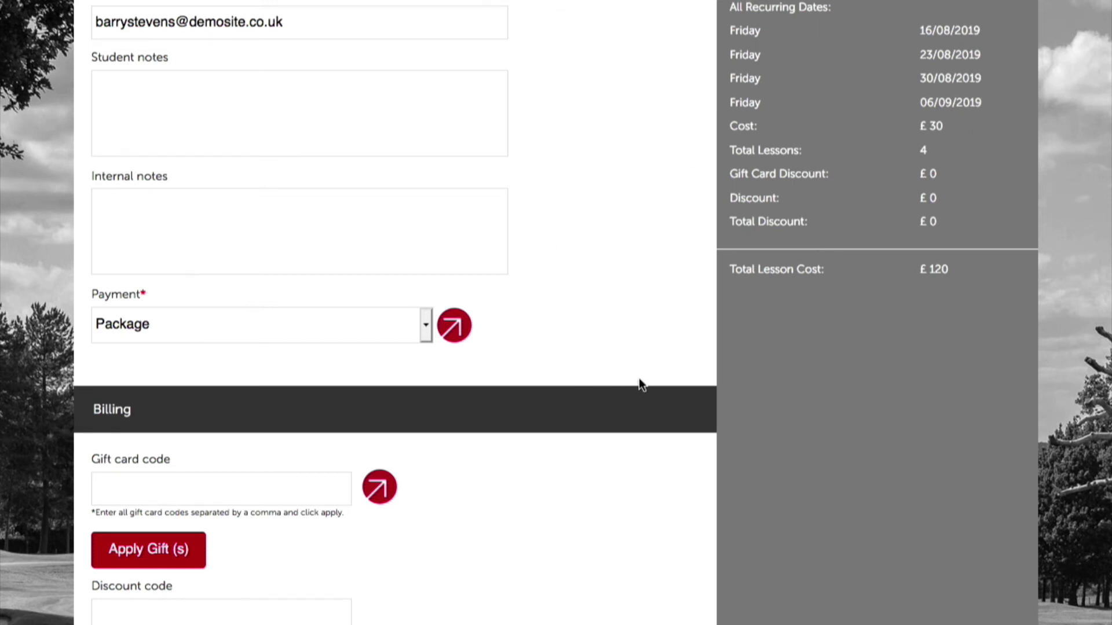
pyautogui.scroll(-2, 638, 384)
pyautogui.click(305, 205)
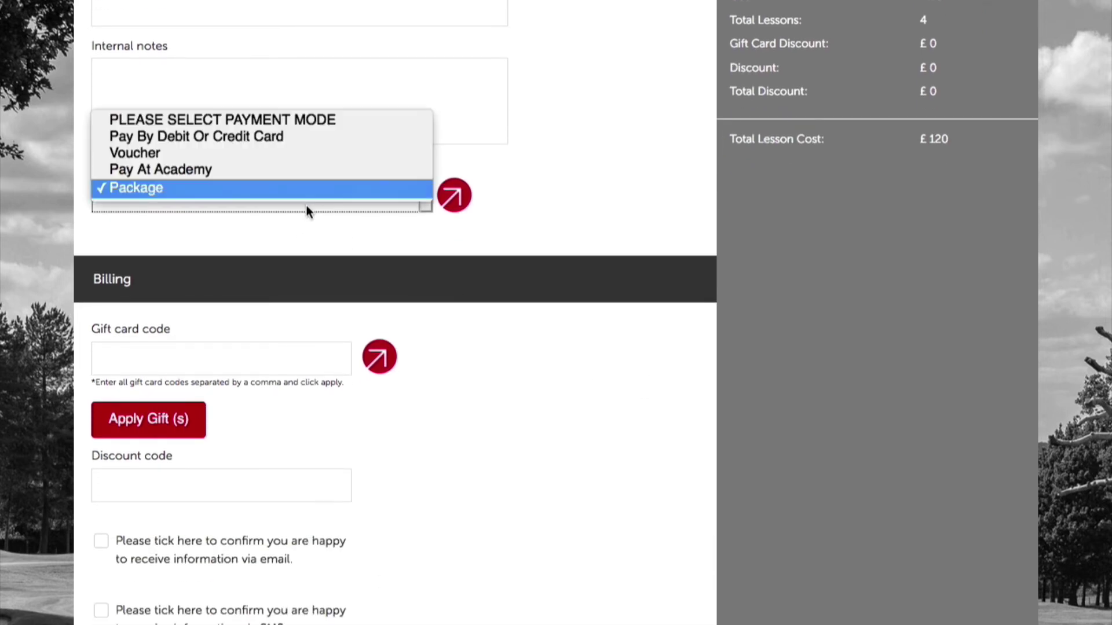
pyautogui.click(242, 169)
pyautogui.scroll(-3, 484, 447)
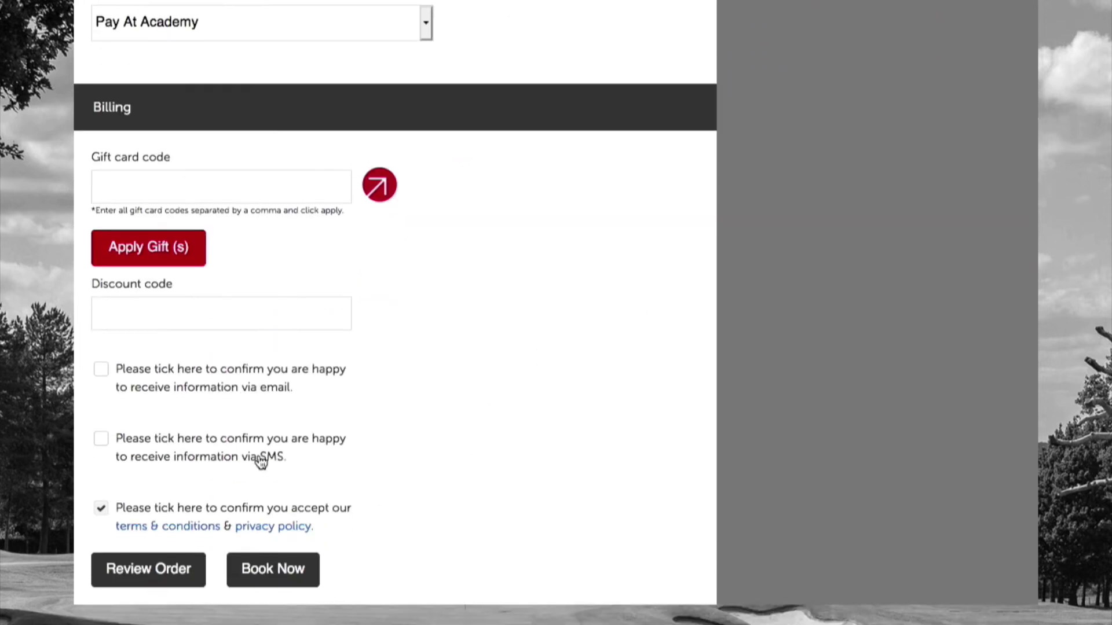
pyautogui.click(282, 569)
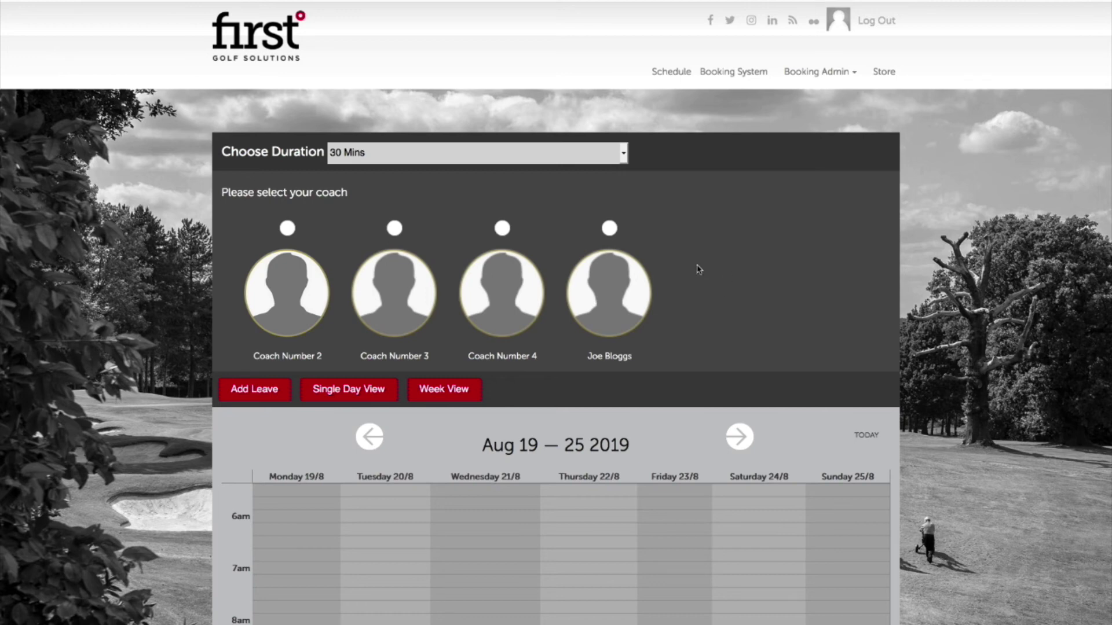
# Show the coach's 45 Mins availability for Aug 26 – Sep 1 and open Friday's free 13:30 slot.
pyautogui.scroll(-1, 695, 269)
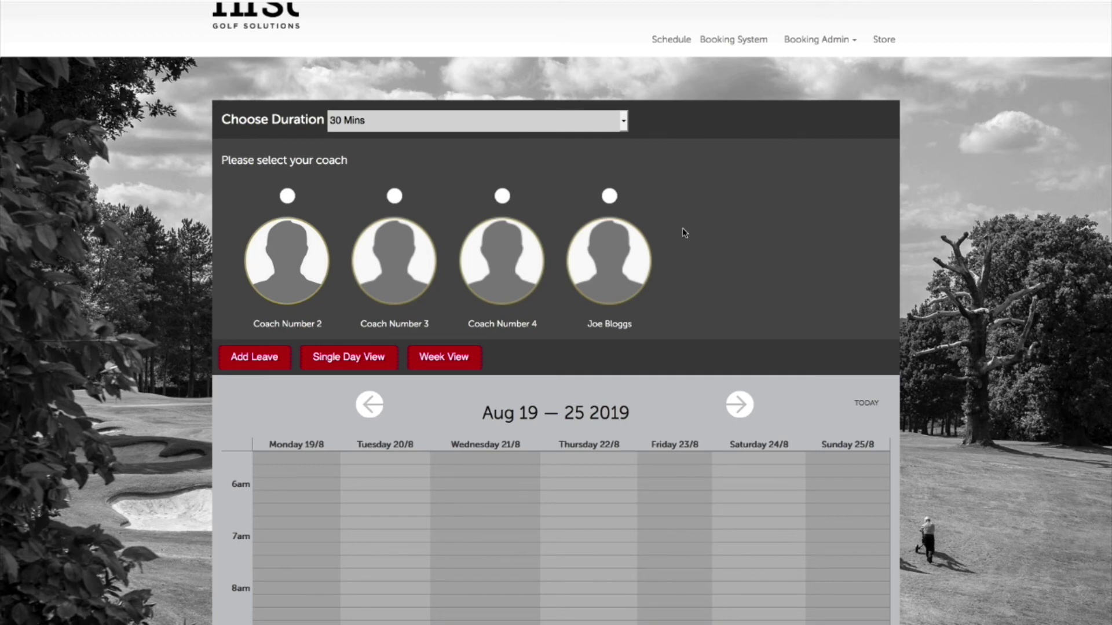
pyautogui.scroll(-4, 682, 234)
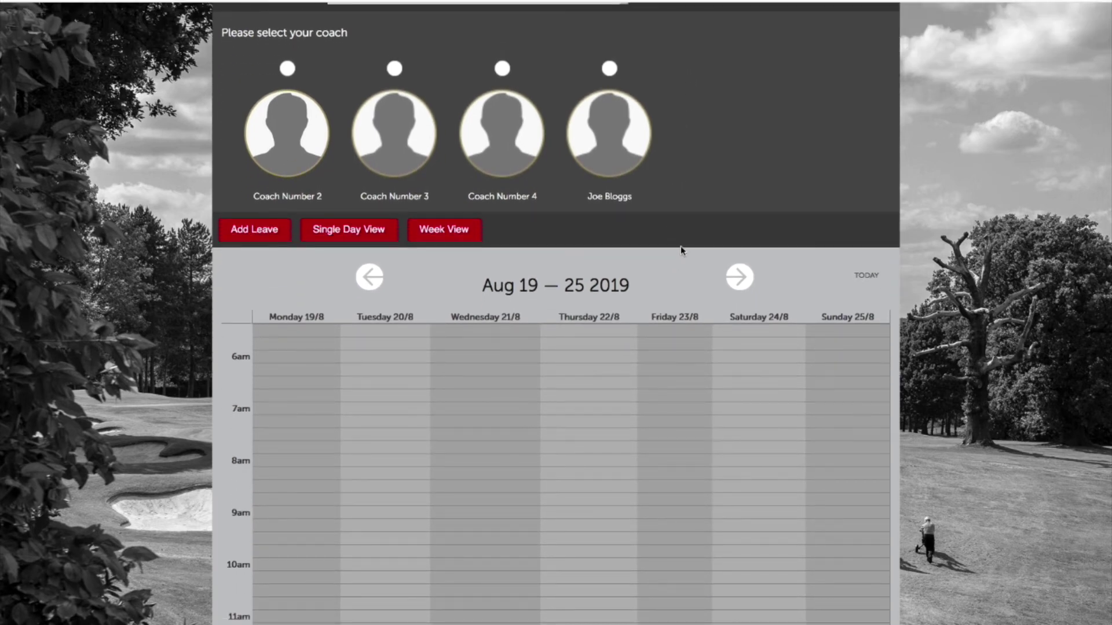
pyautogui.scroll(5, 688, 265)
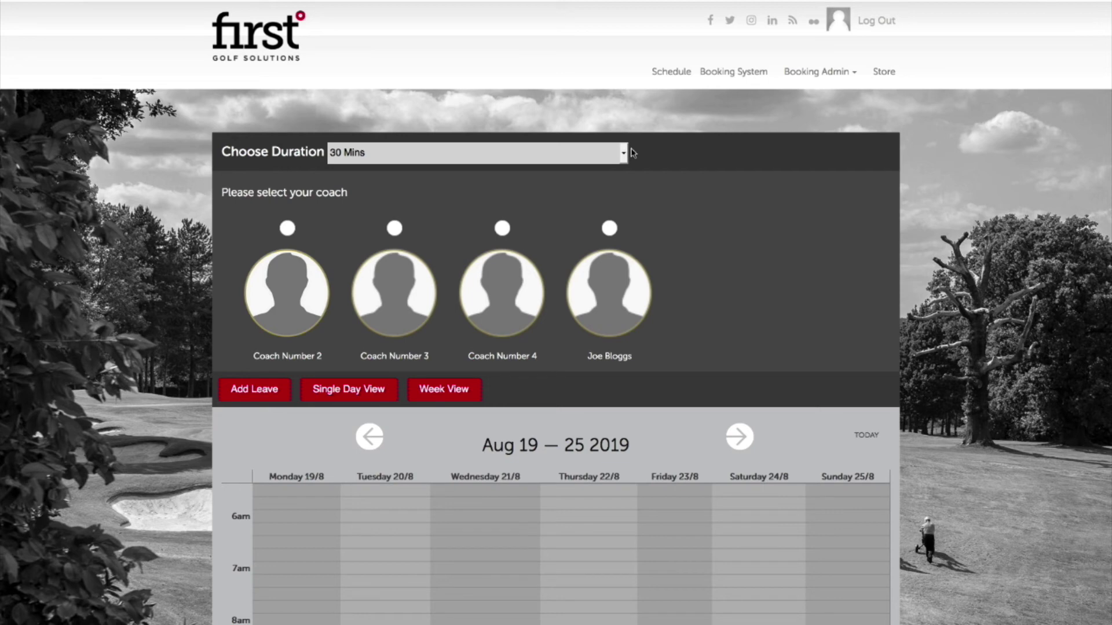
pyautogui.click(560, 155)
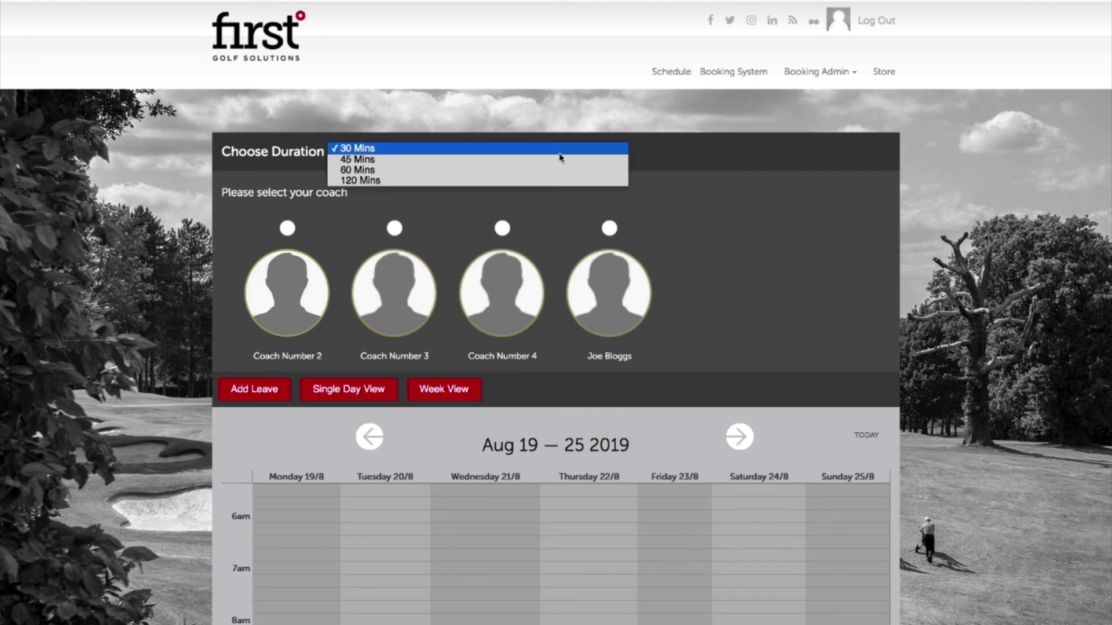
pyautogui.click(560, 163)
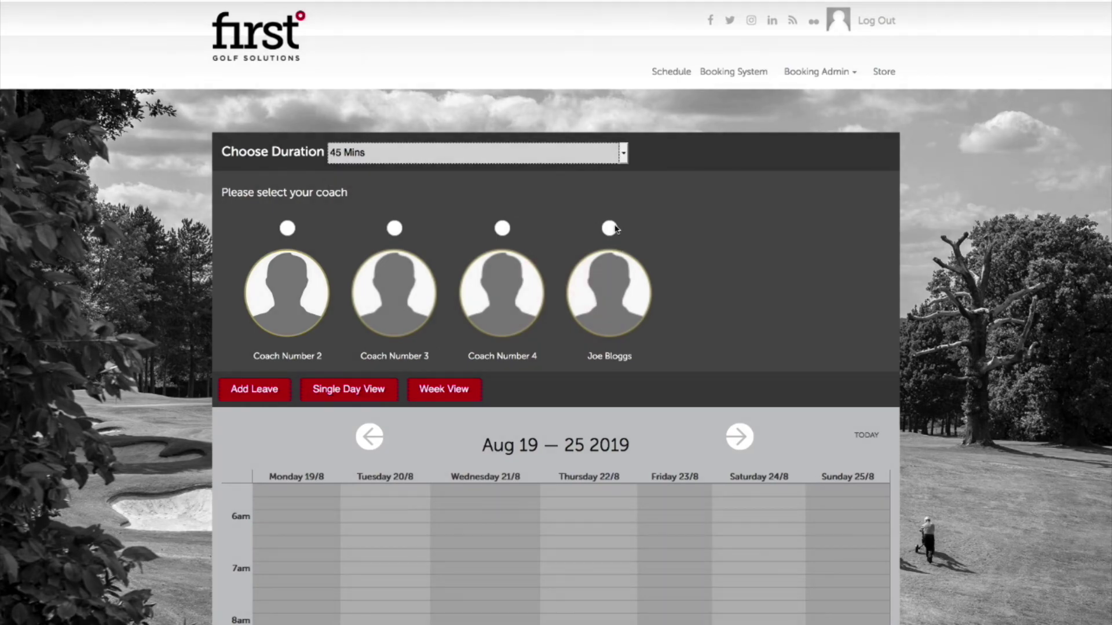
pyautogui.click(609, 228)
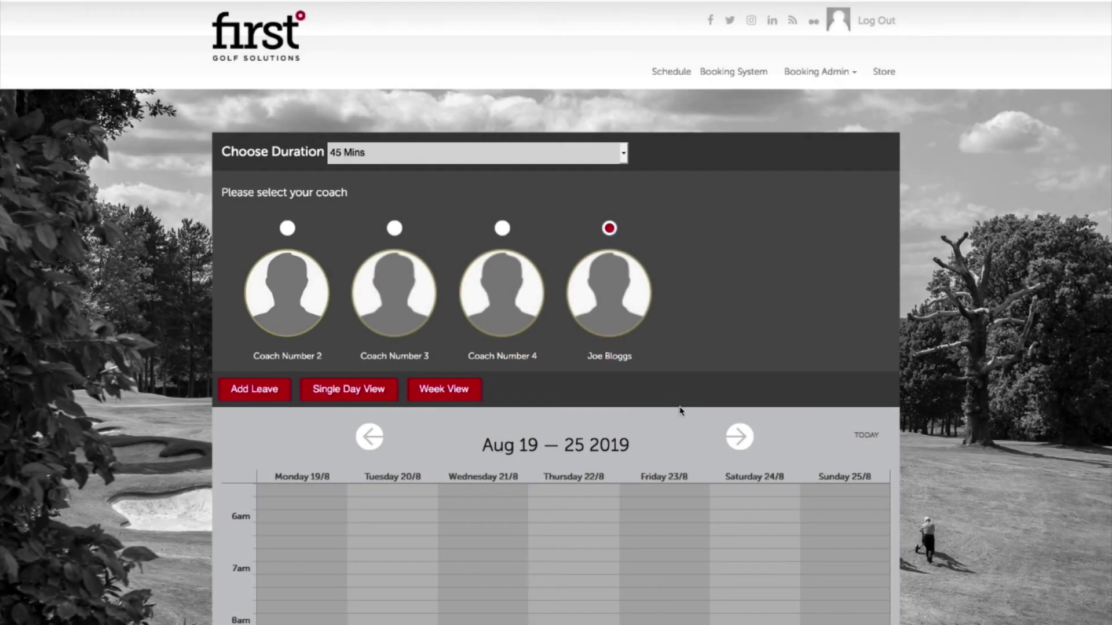
pyautogui.scroll(-6, 611, 411)
pyautogui.click(738, 112)
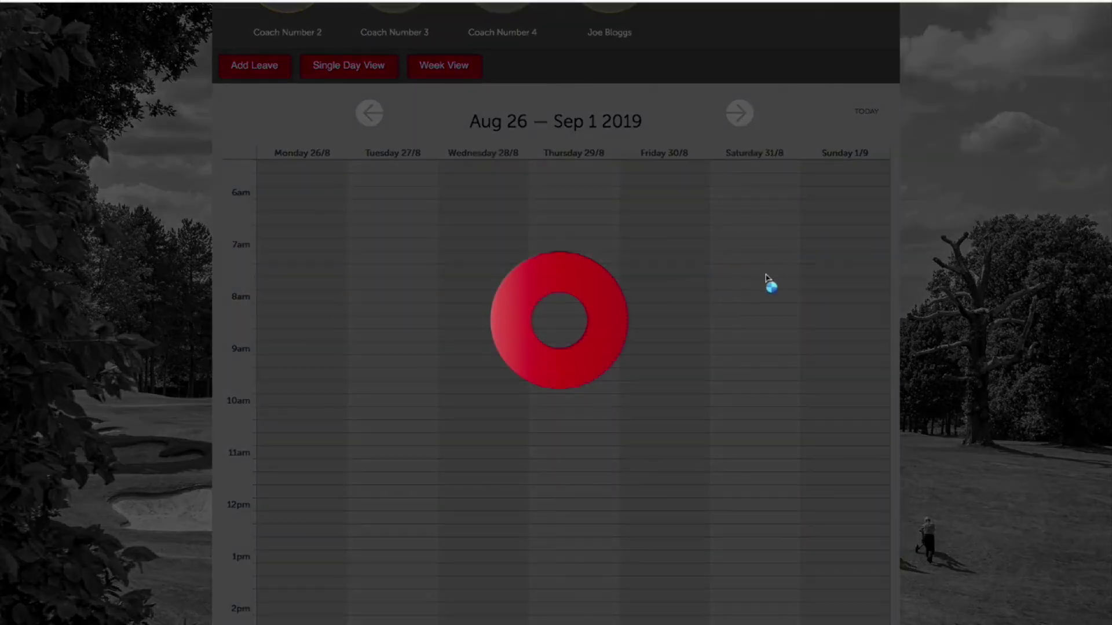
pyautogui.scroll(-3, 718, 281)
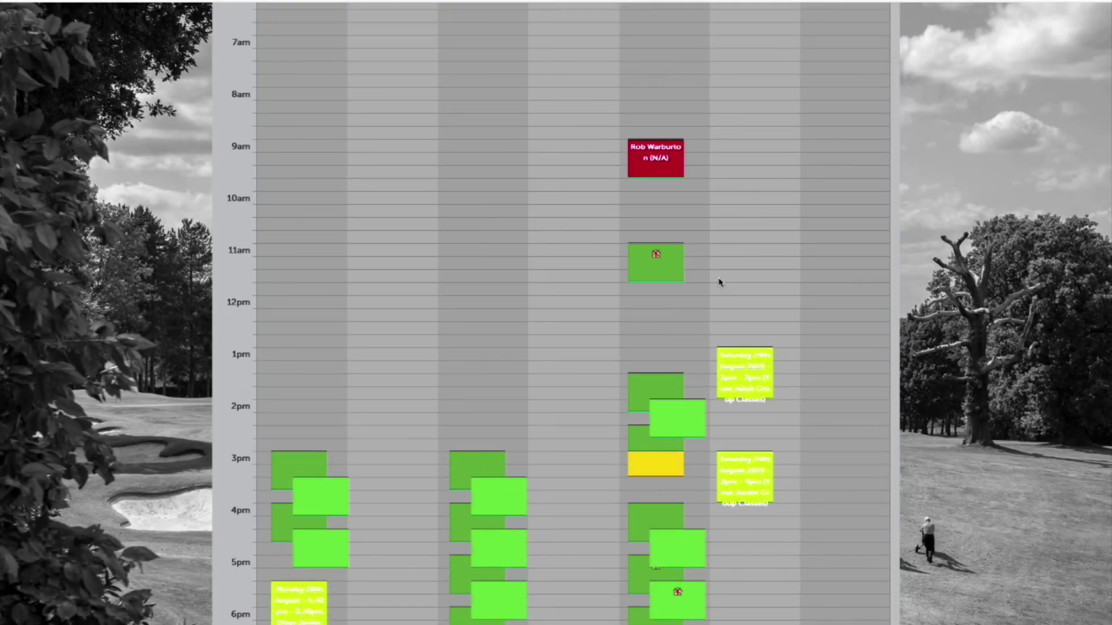
pyautogui.click(641, 386)
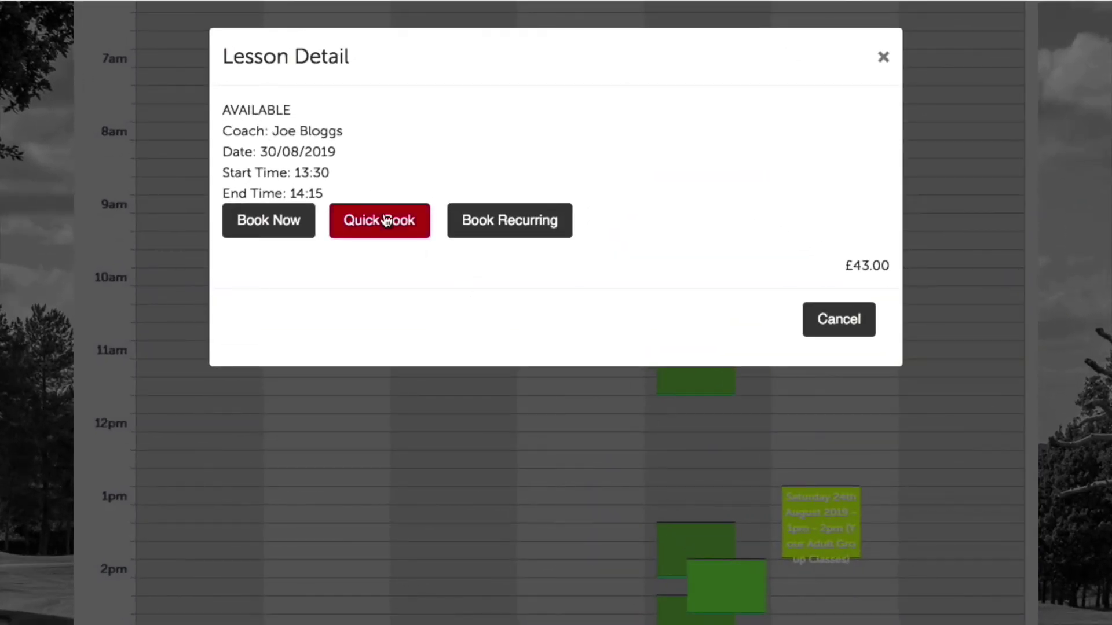
# Quick-book the 13:30 slot for a new customer, entering their first name, last name and mobile number.
pyautogui.click(386, 219)
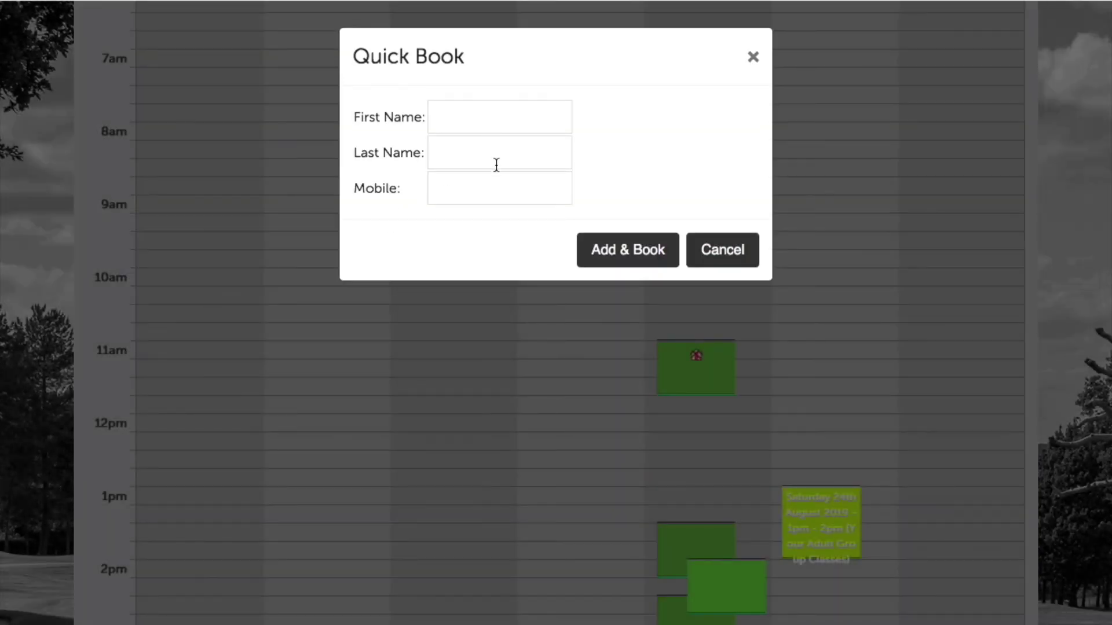
pyautogui.click(465, 122)
pyautogui.write('Quick')
pyautogui.click(491, 154)
pyautogui.write('Book ')
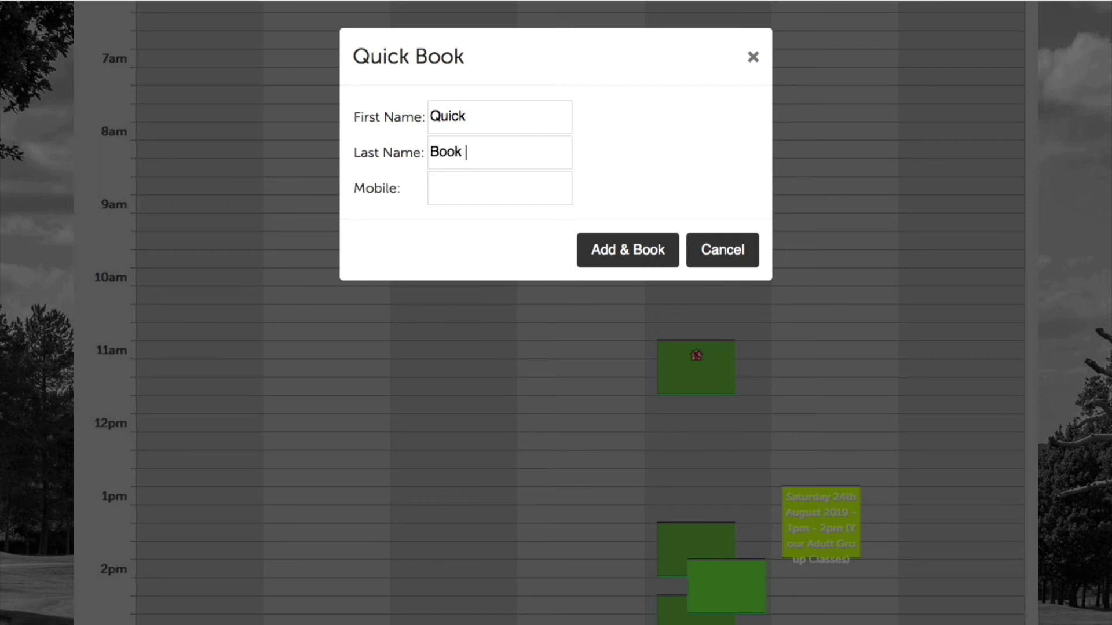
pyautogui.write('Demo')
pyautogui.click(507, 190)
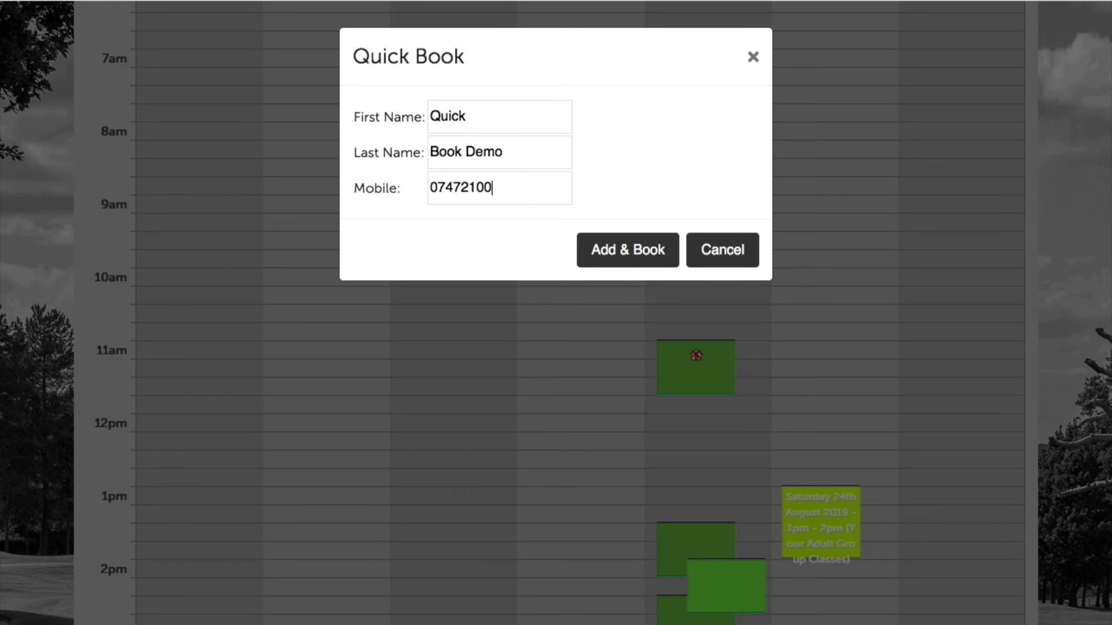
pyautogui.click(623, 256)
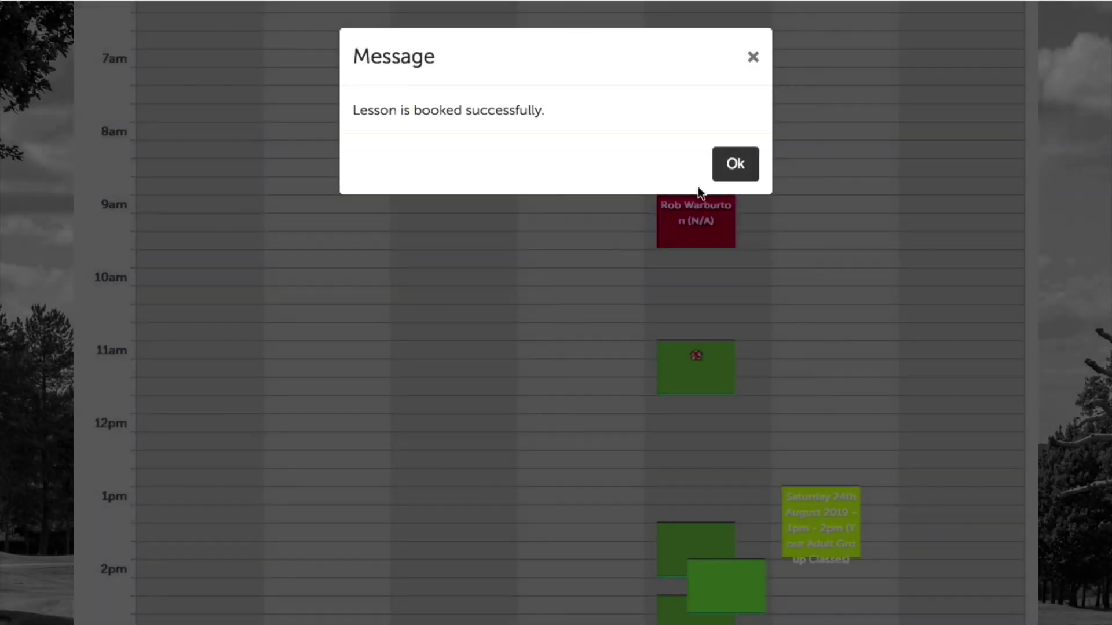
# Dismiss the booking success message and go to the Booking System programme category page.
pyautogui.click(733, 142)
pyautogui.scroll(-4, 714, 278)
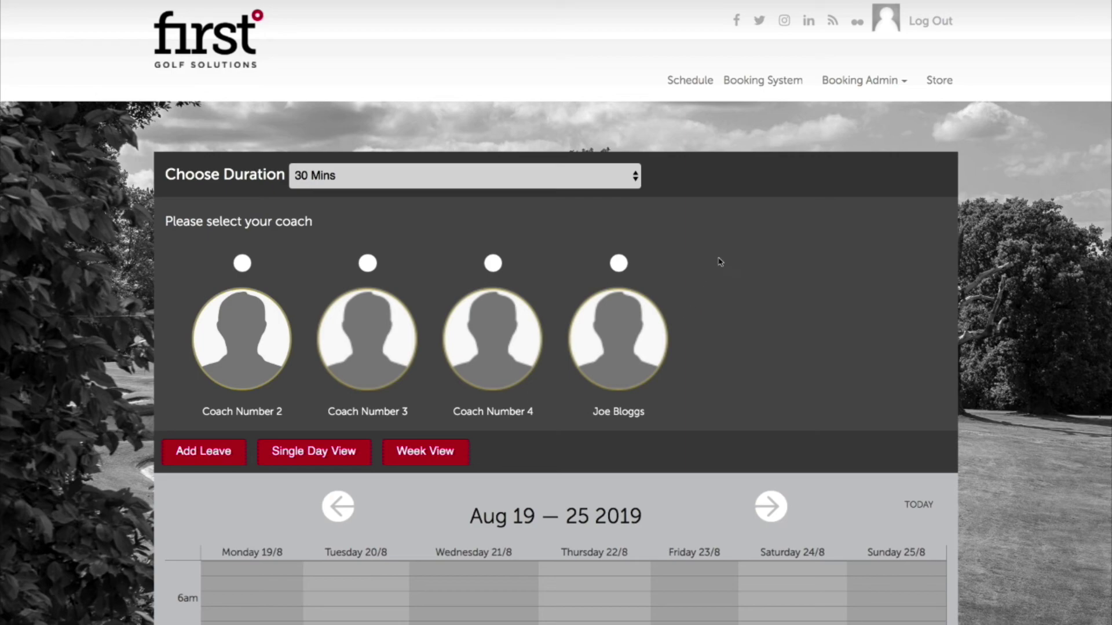
pyautogui.click(797, 79)
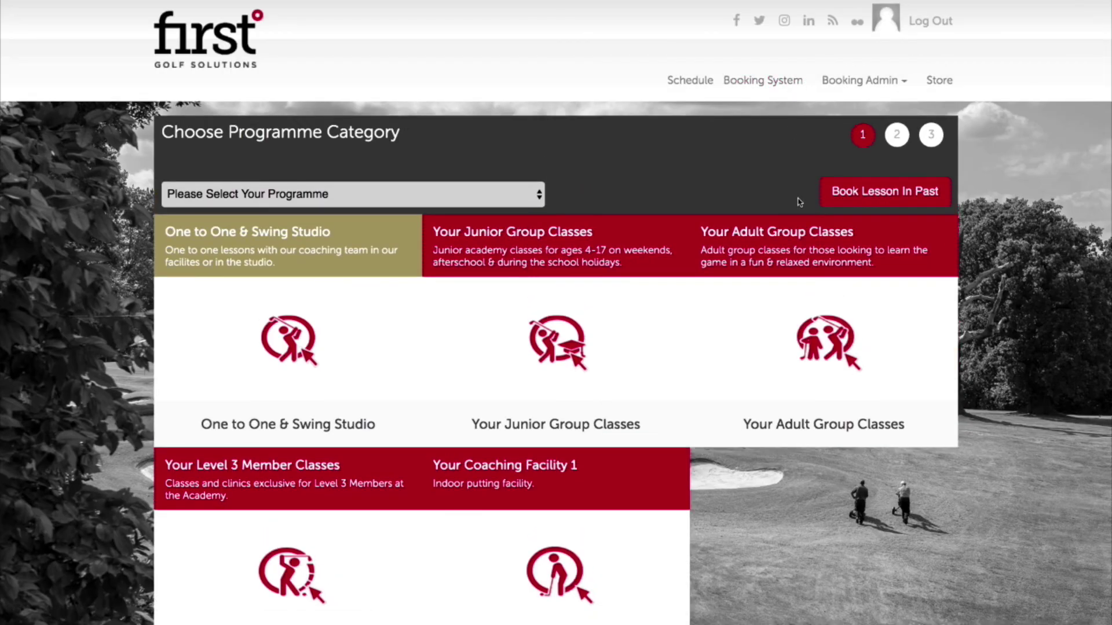
# Start a Book Lesson In Past entry with the coach and the chosen student.
pyautogui.click(927, 189)
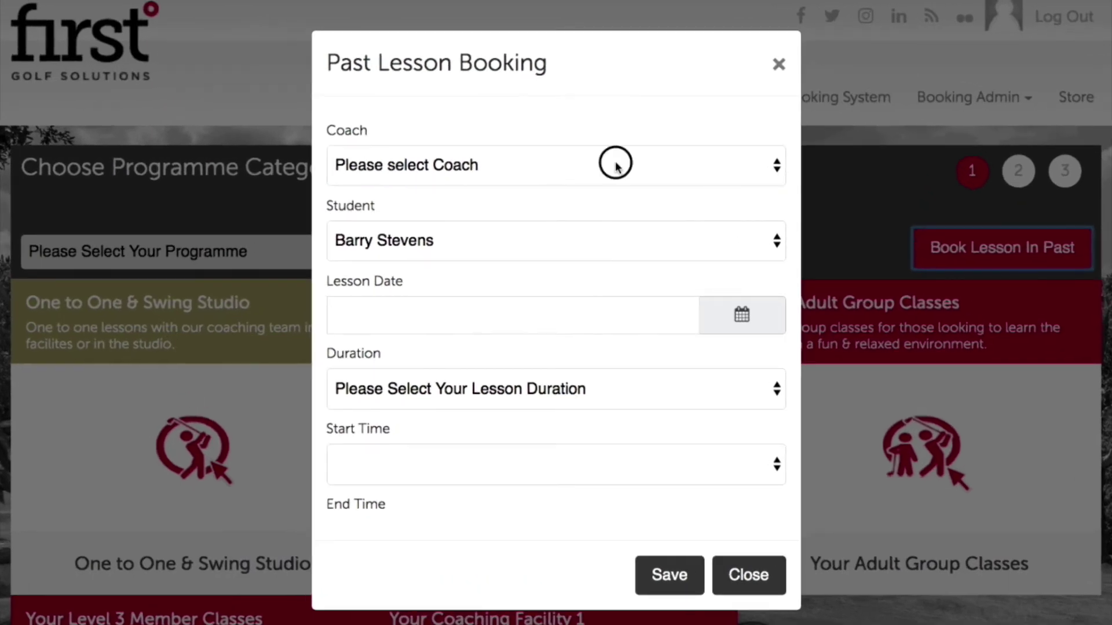
pyautogui.click(602, 118)
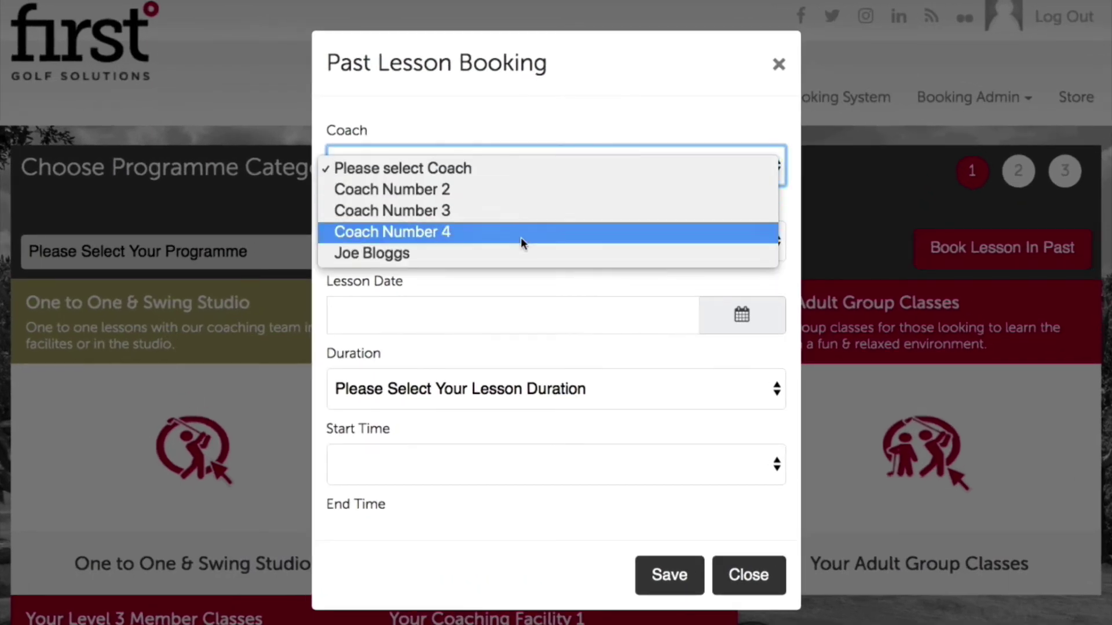
pyautogui.click(517, 252)
pyautogui.click(491, 241)
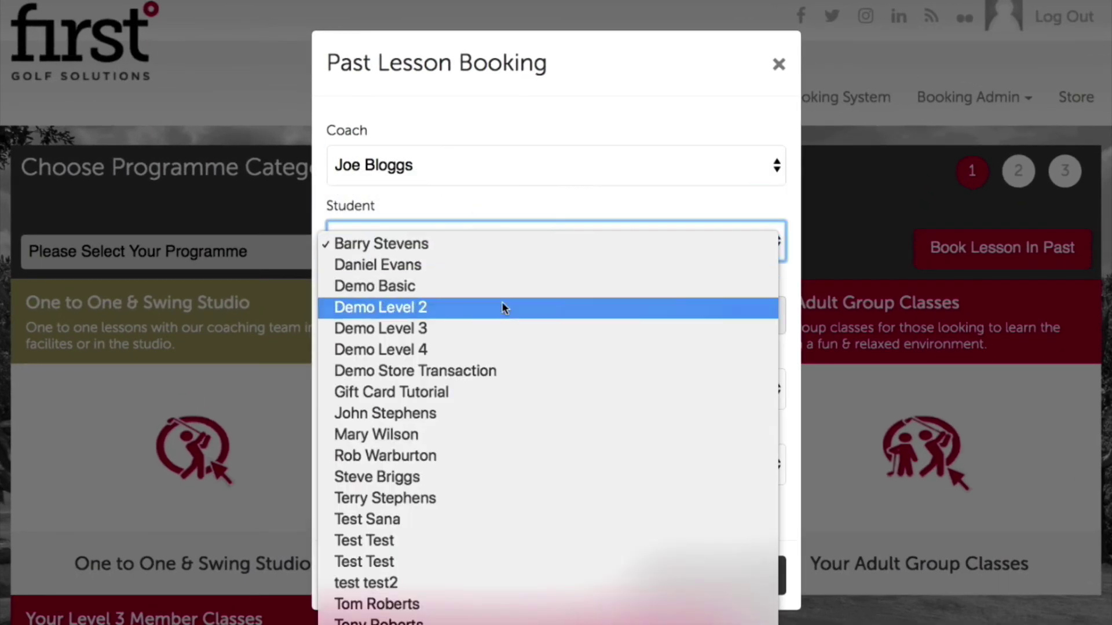
pyautogui.click(488, 455)
# Set the past lesson to 23/08/2019, 30 Mins, starting 03:30 PM, and save it.
pyautogui.click(735, 332)
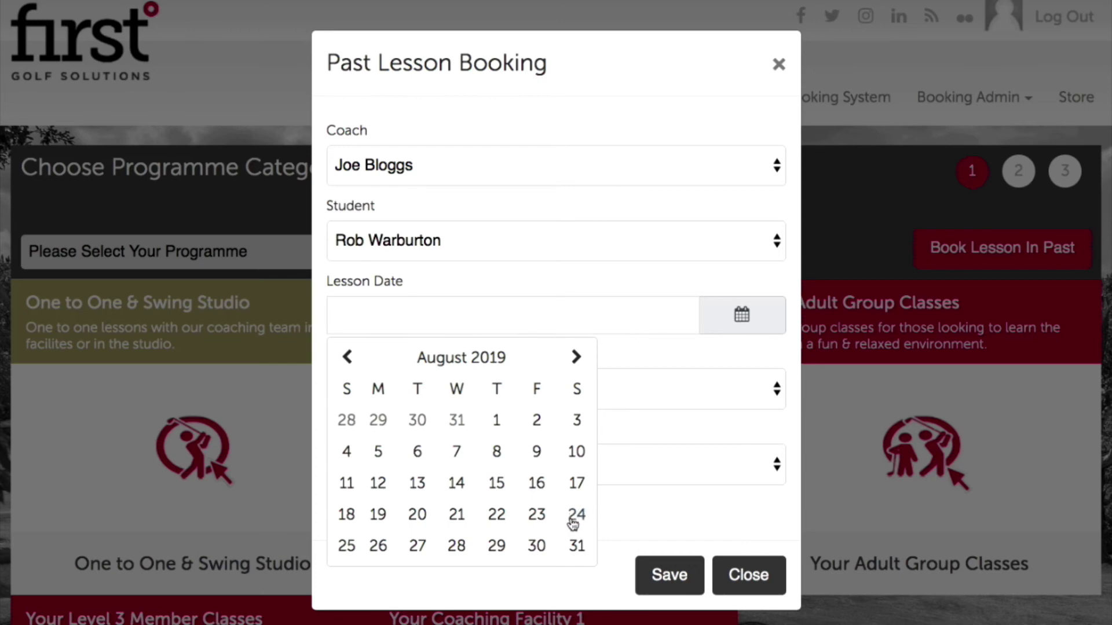
pyautogui.click(539, 517)
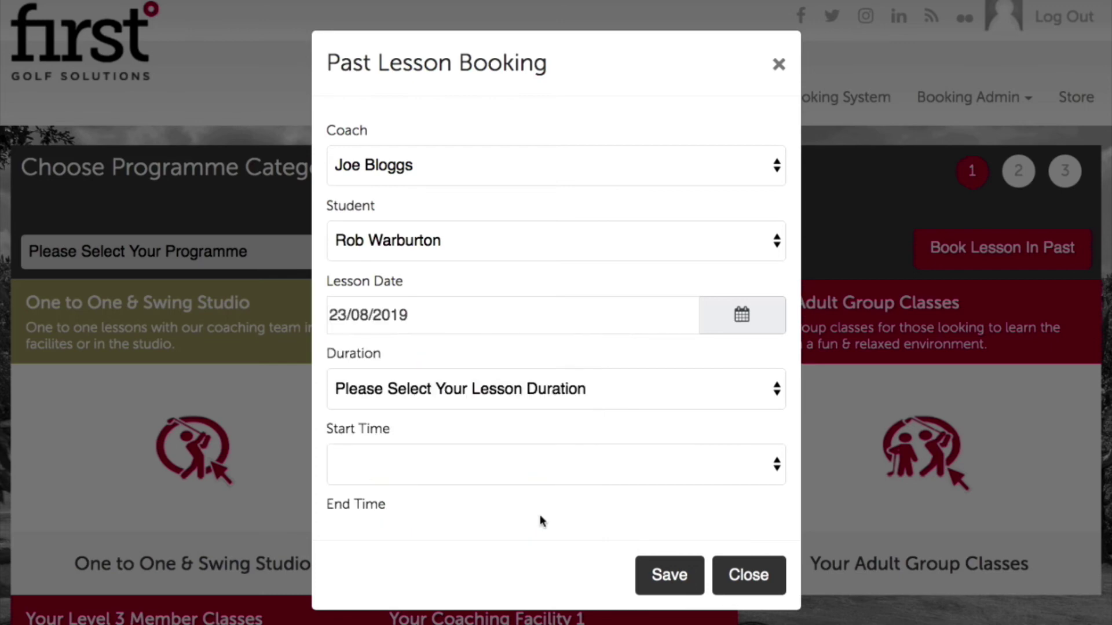
pyautogui.click(520, 400)
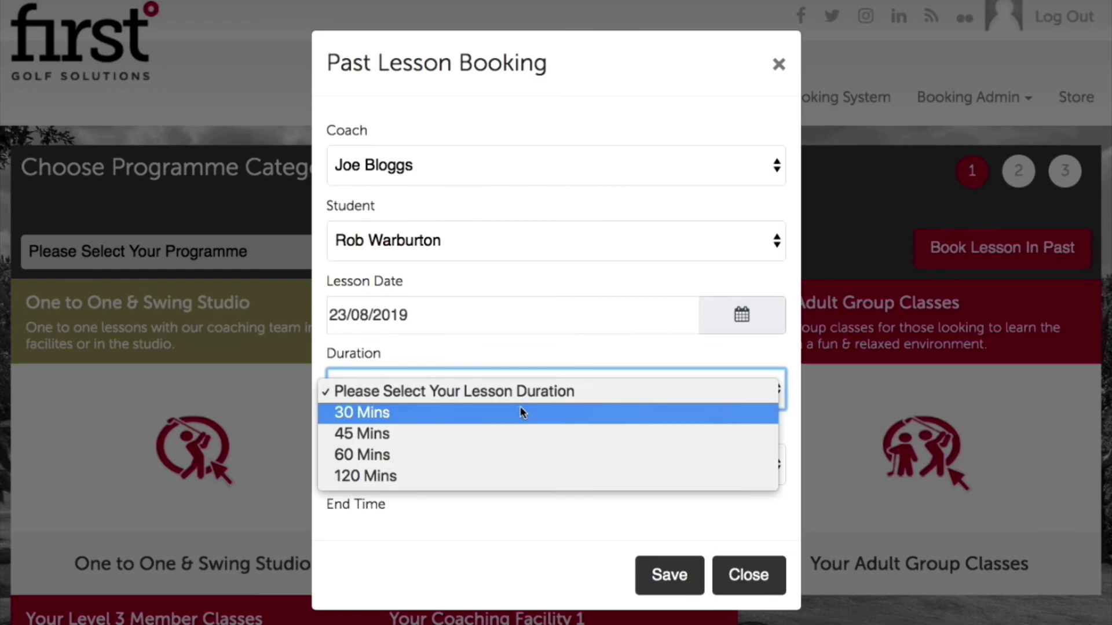
pyautogui.click(515, 415)
pyautogui.click(515, 465)
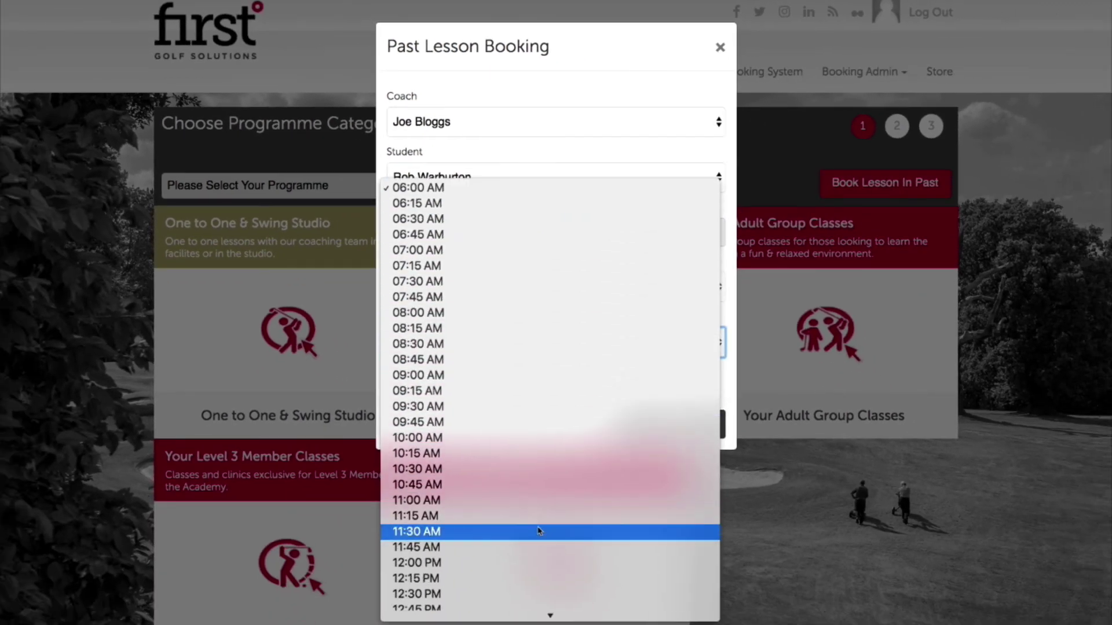
pyautogui.scroll(-10, 539, 531)
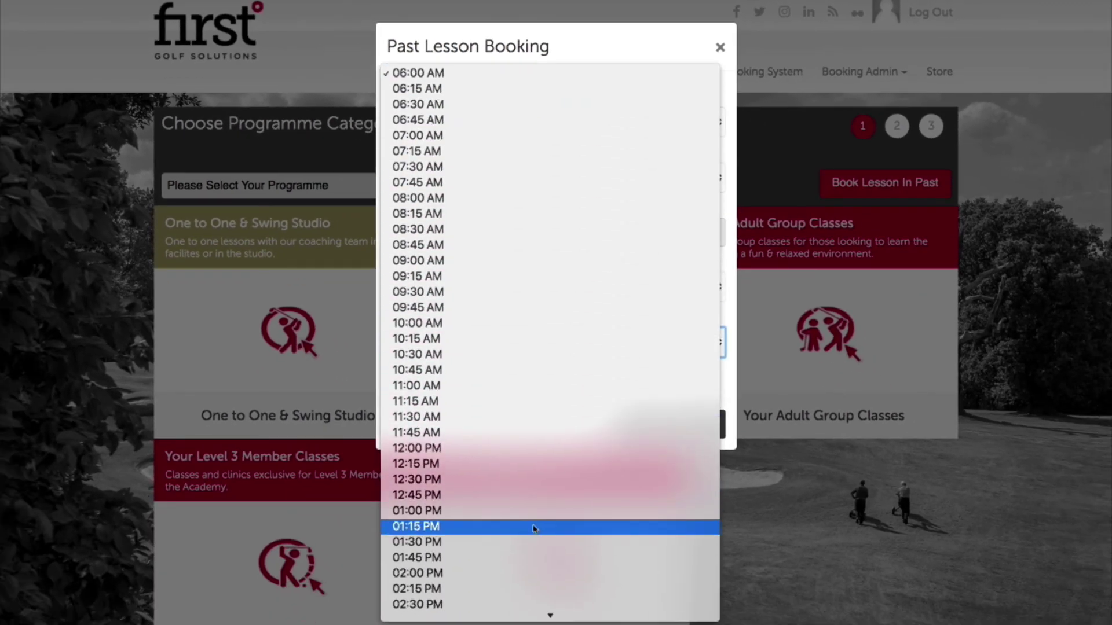
pyautogui.click(493, 531)
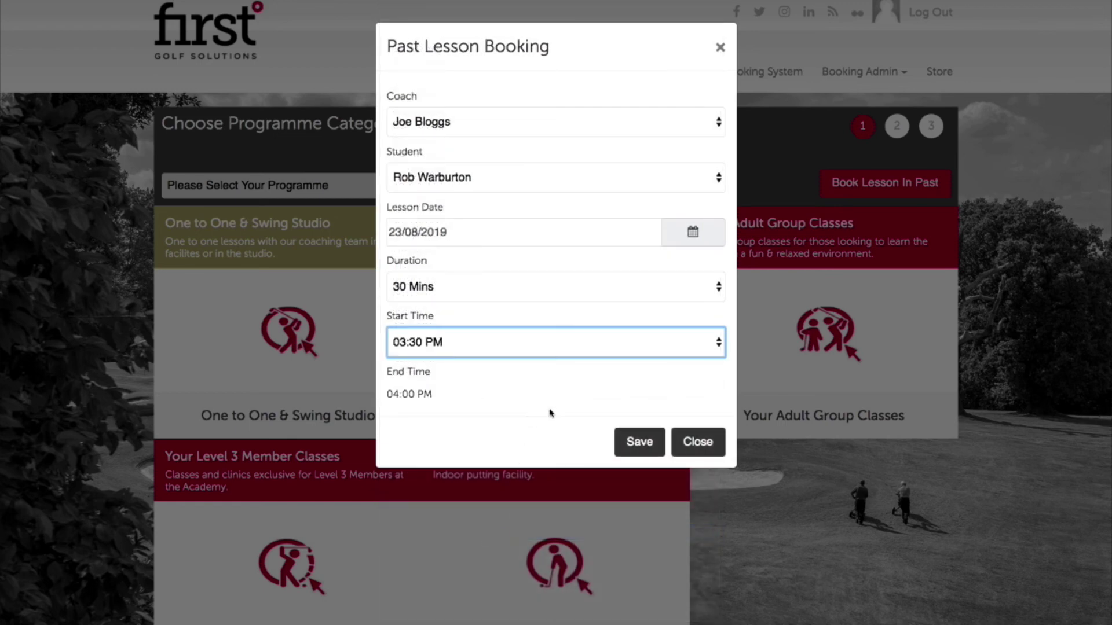
pyautogui.click(637, 442)
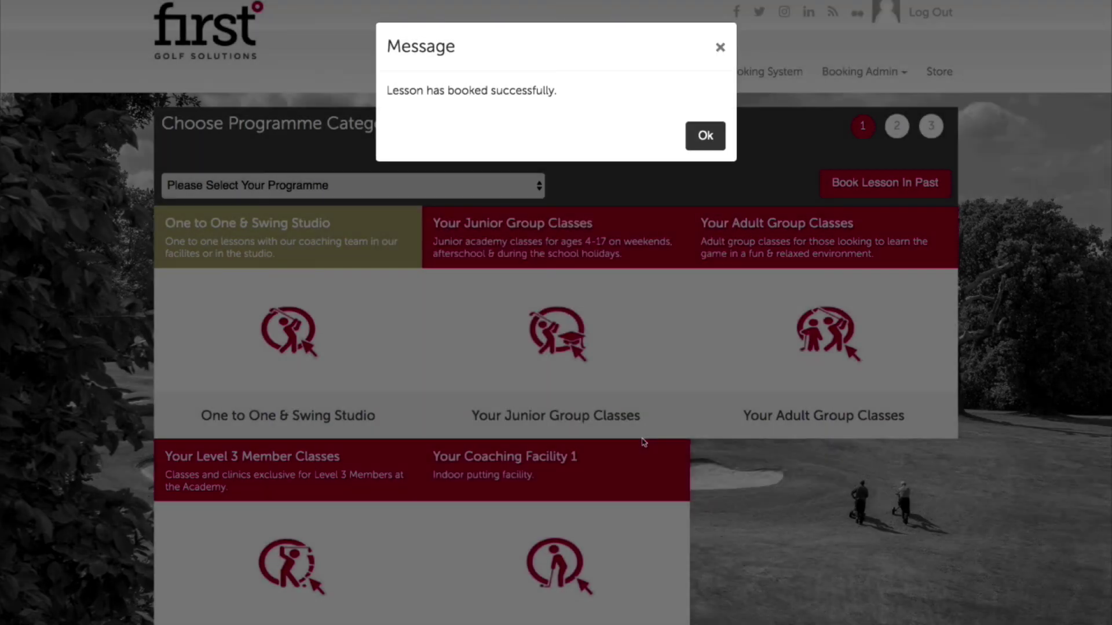
pyautogui.click(706, 137)
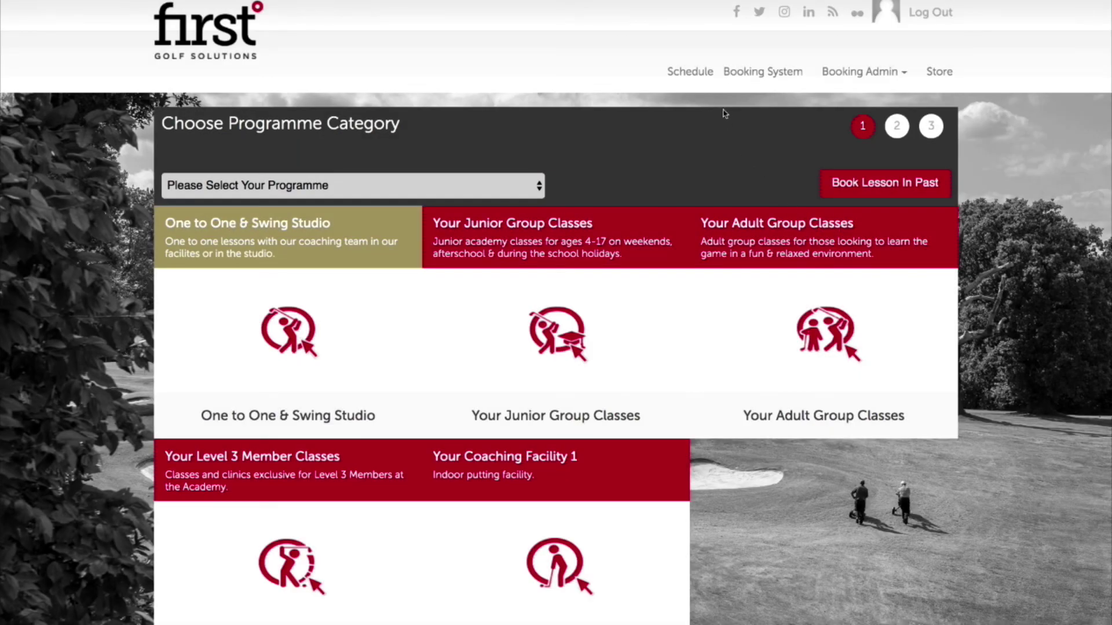
# Open the coach's schedule and view the Friday 23/08/2019 15:30–16:00 lesson's details.
pyautogui.click(698, 73)
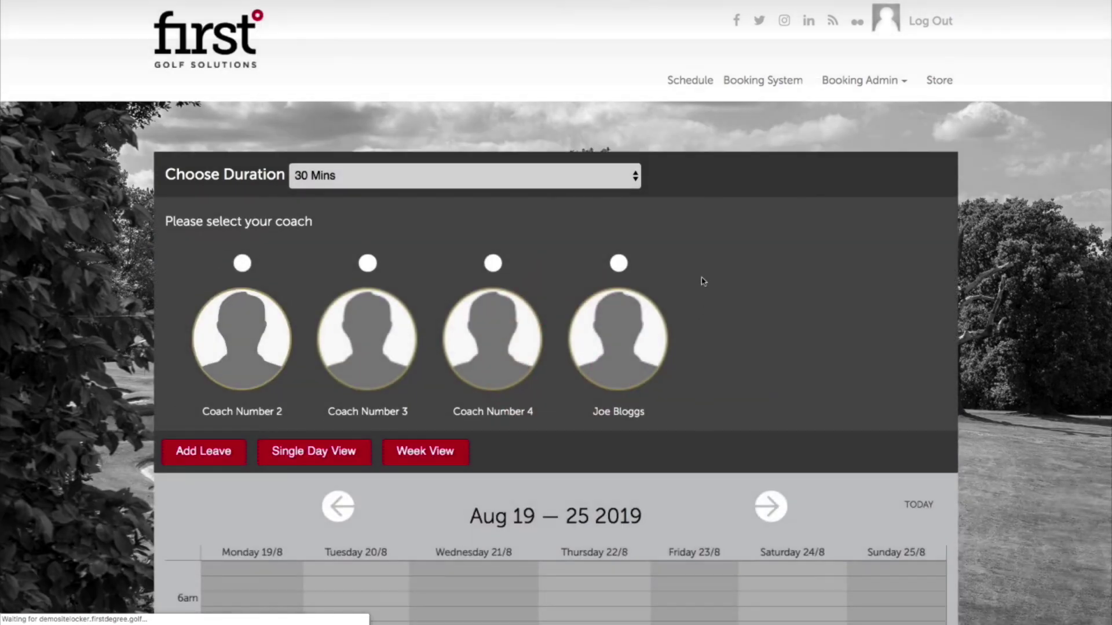
pyautogui.scroll(-2, 688, 323)
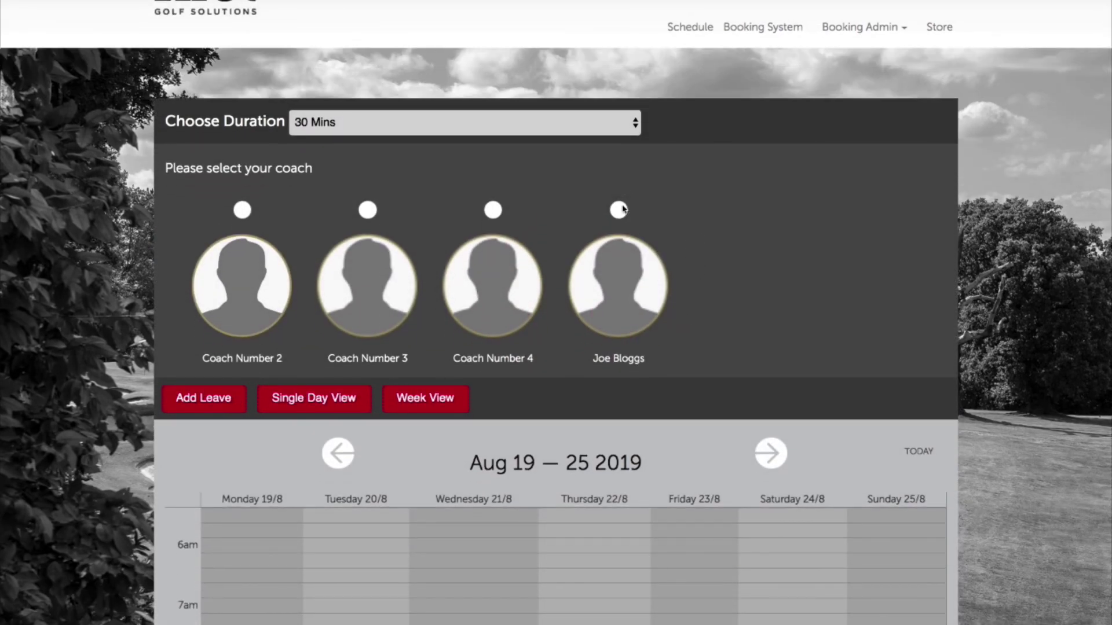
pyautogui.click(618, 210)
pyautogui.scroll(-15, 757, 290)
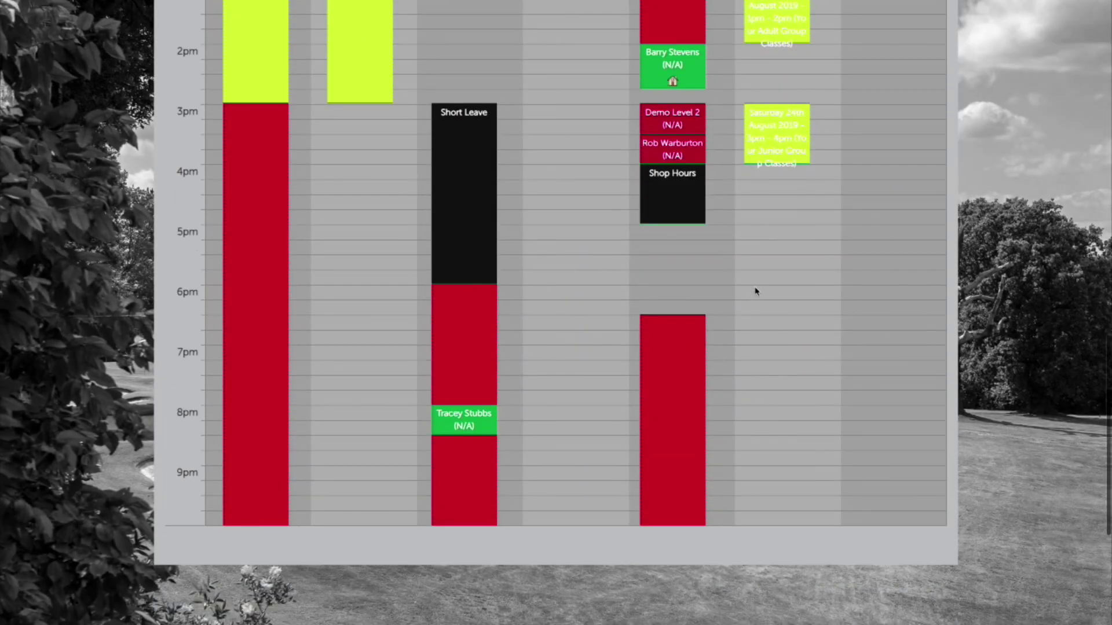
pyautogui.scroll(5, 703, 204)
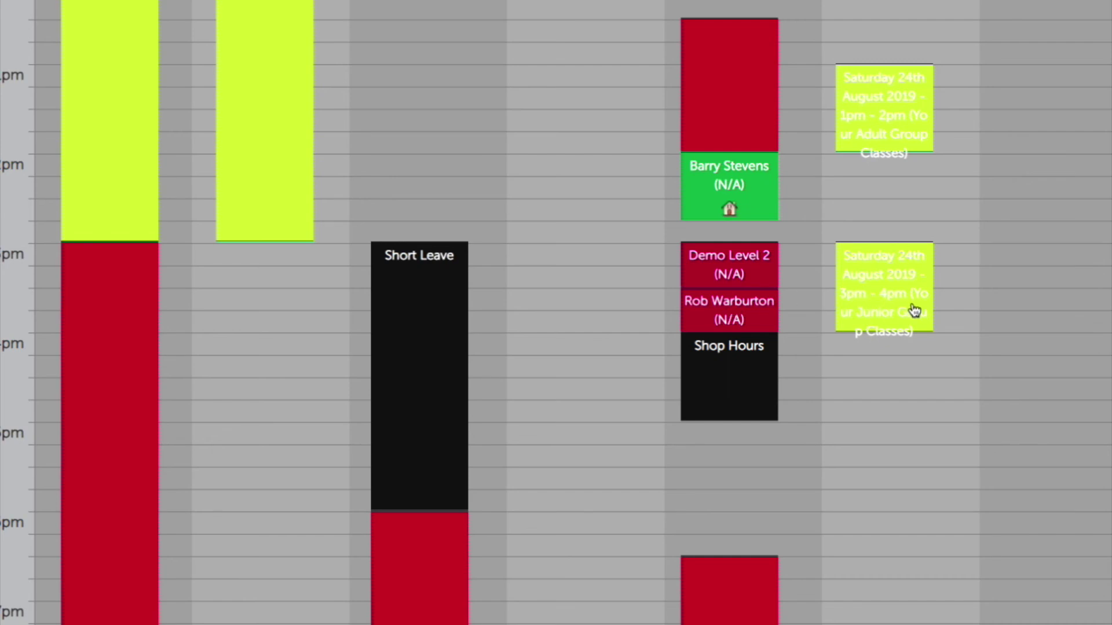
pyautogui.click(761, 316)
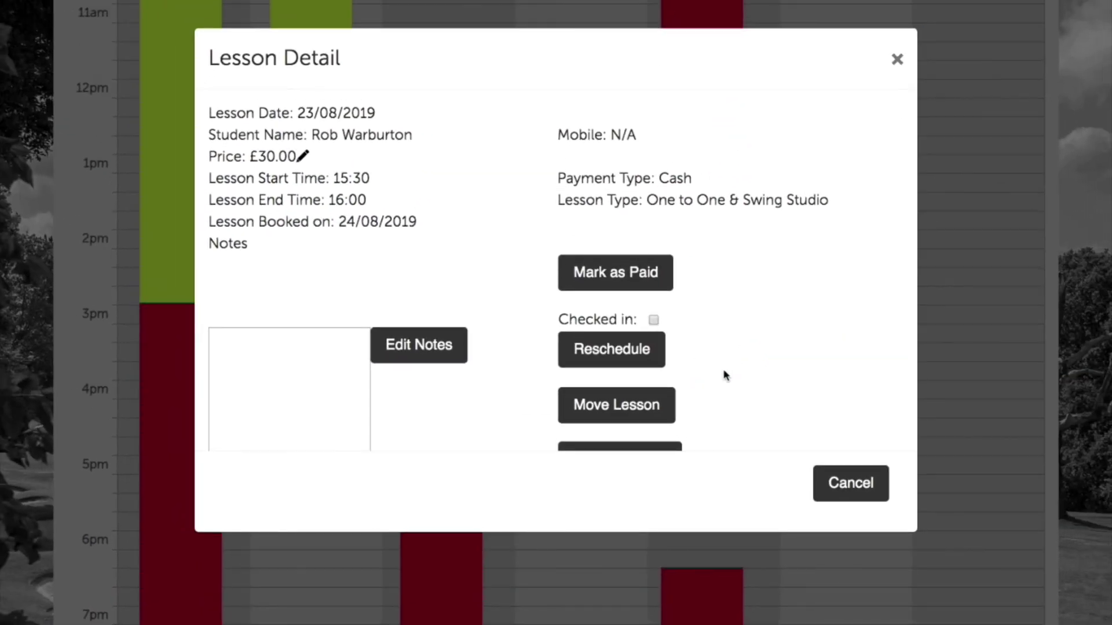
# Mark the 23/08/2019 lesson as paid with Cash payment type and confirm the update.
pyautogui.click(654, 285)
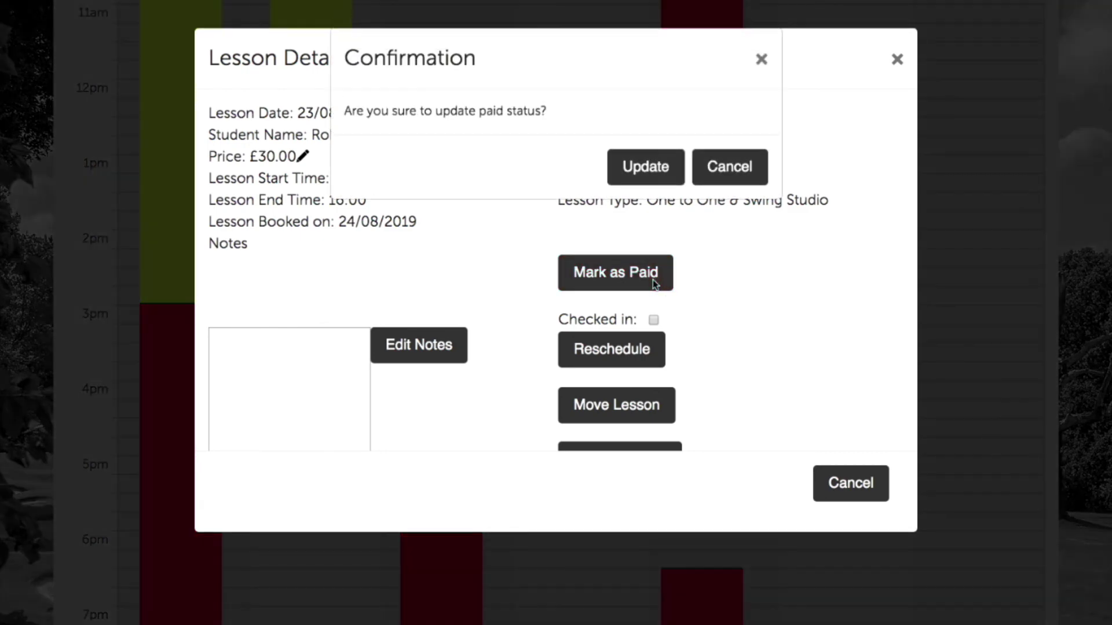
pyautogui.click(660, 158)
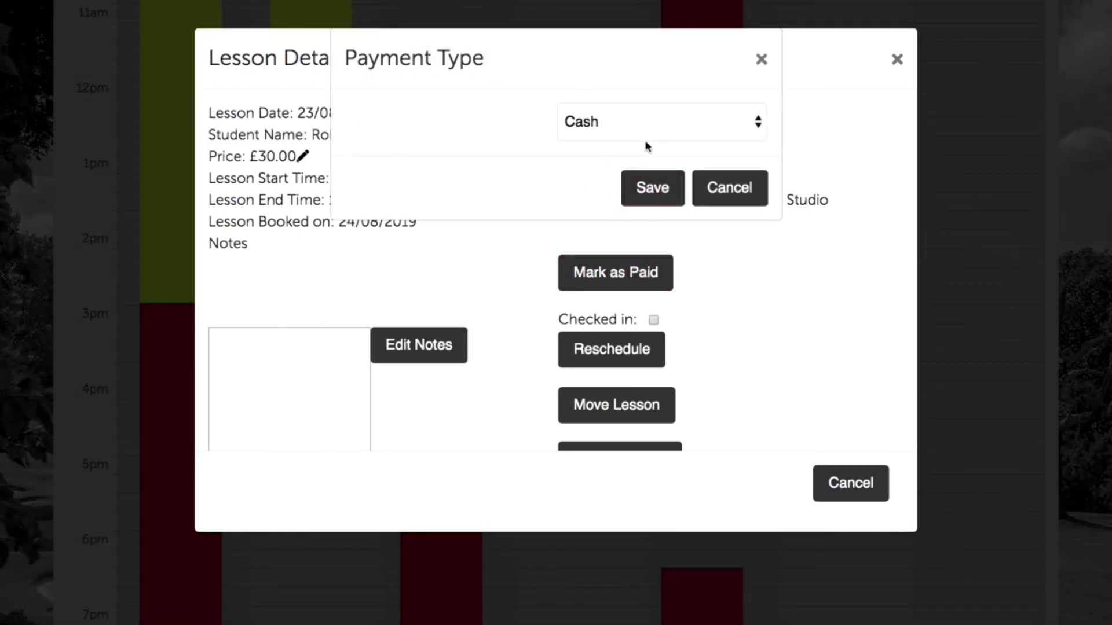
pyautogui.click(656, 190)
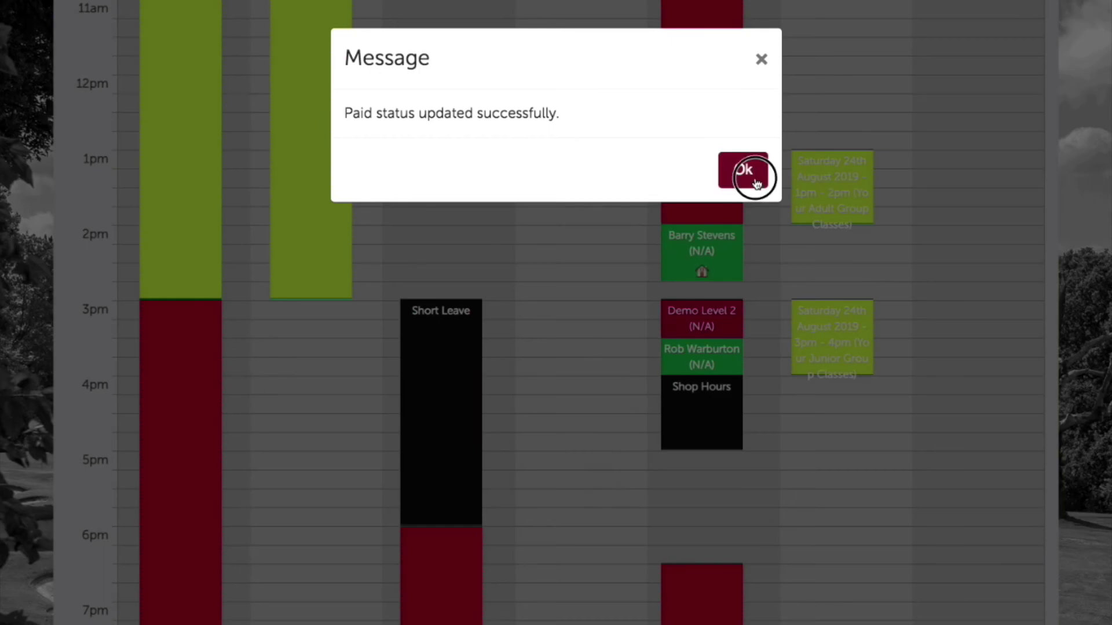
pyautogui.click(743, 167)
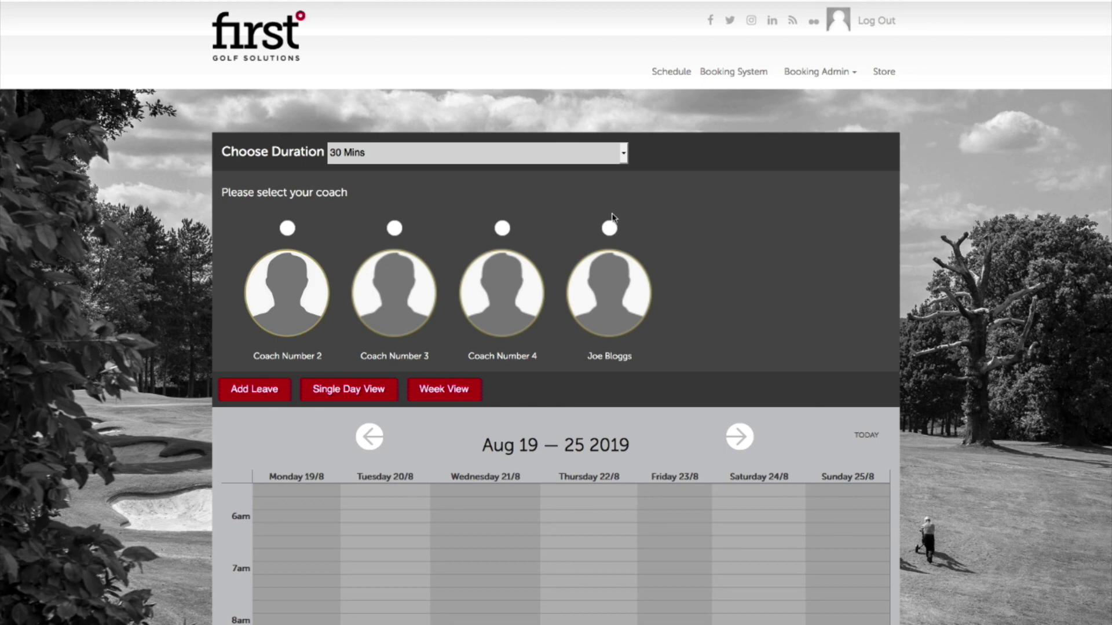
# Show the coach's calendar for the following week, Aug 26 – Sep 1 2019, and scroll through its slots.
pyautogui.click(615, 231)
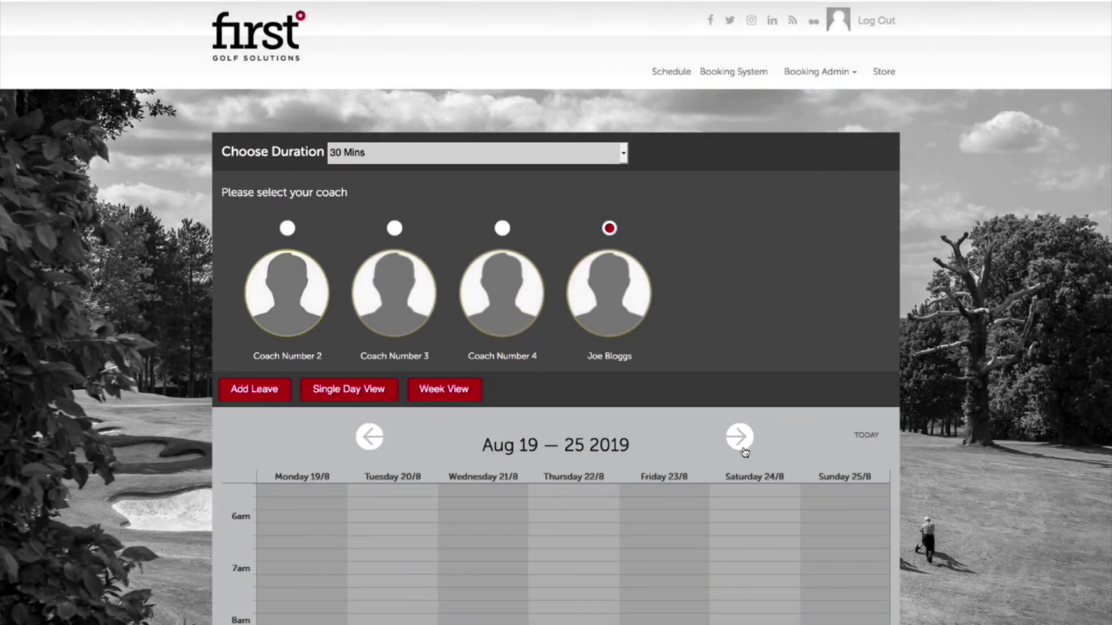
pyautogui.click(740, 439)
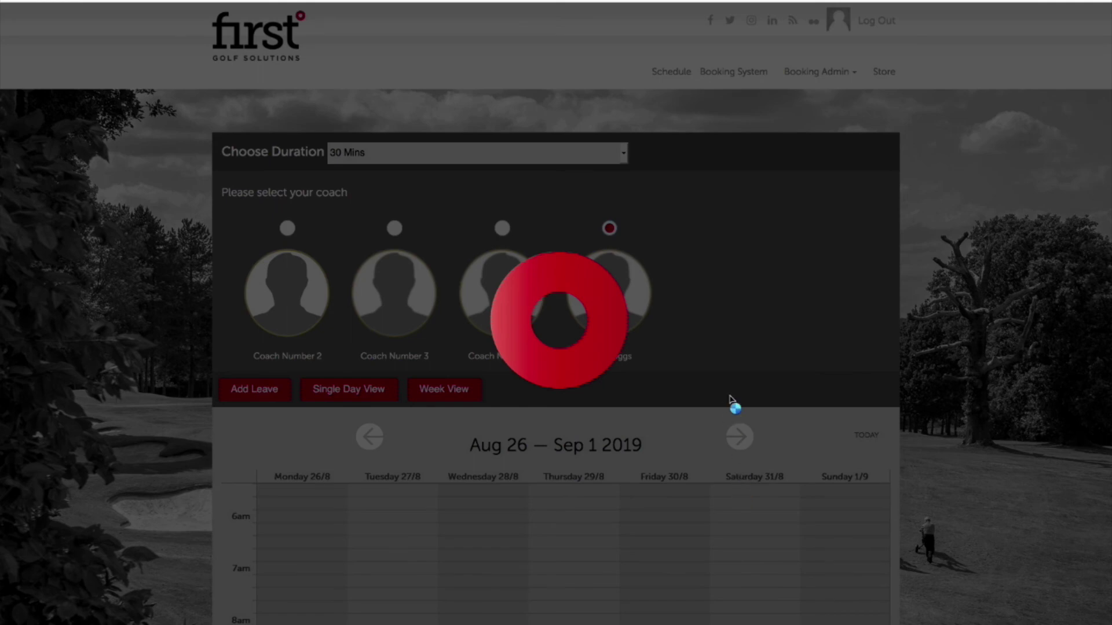
pyautogui.scroll(-3, 733, 440)
pyautogui.scroll(-5, 733, 441)
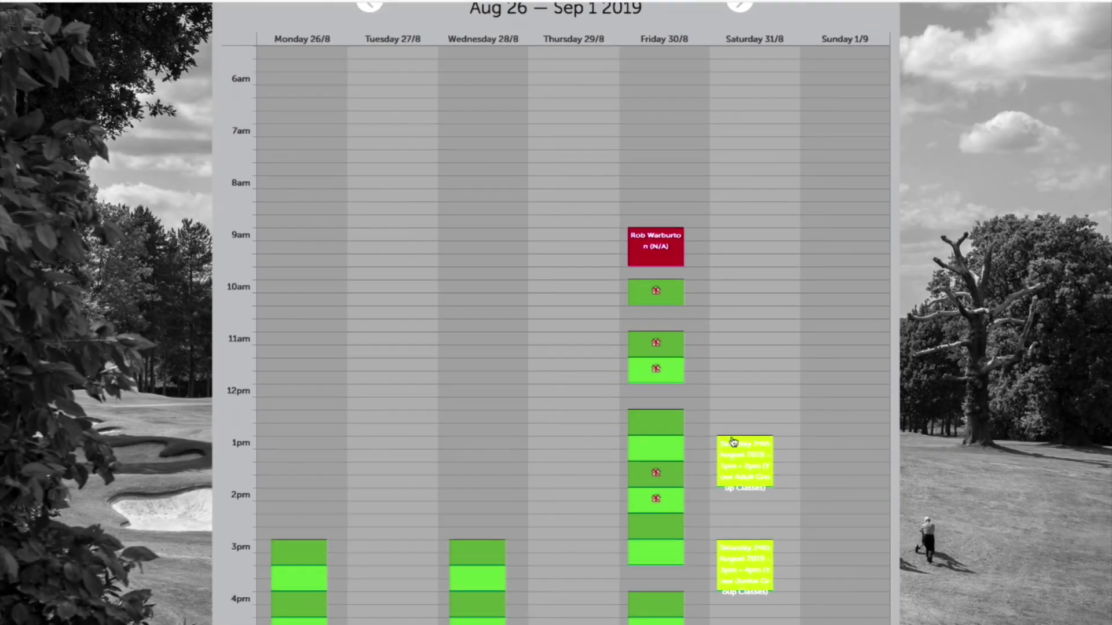
pyautogui.scroll(1, 734, 445)
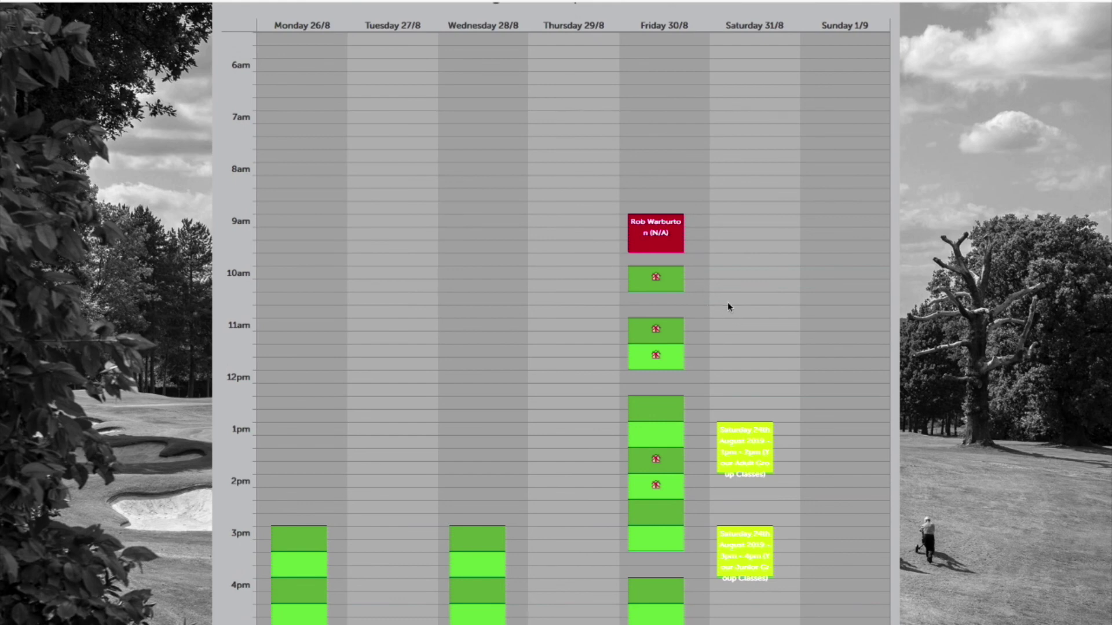
pyautogui.scroll(-2, 700, 339)
pyautogui.scroll(3, 666, 382)
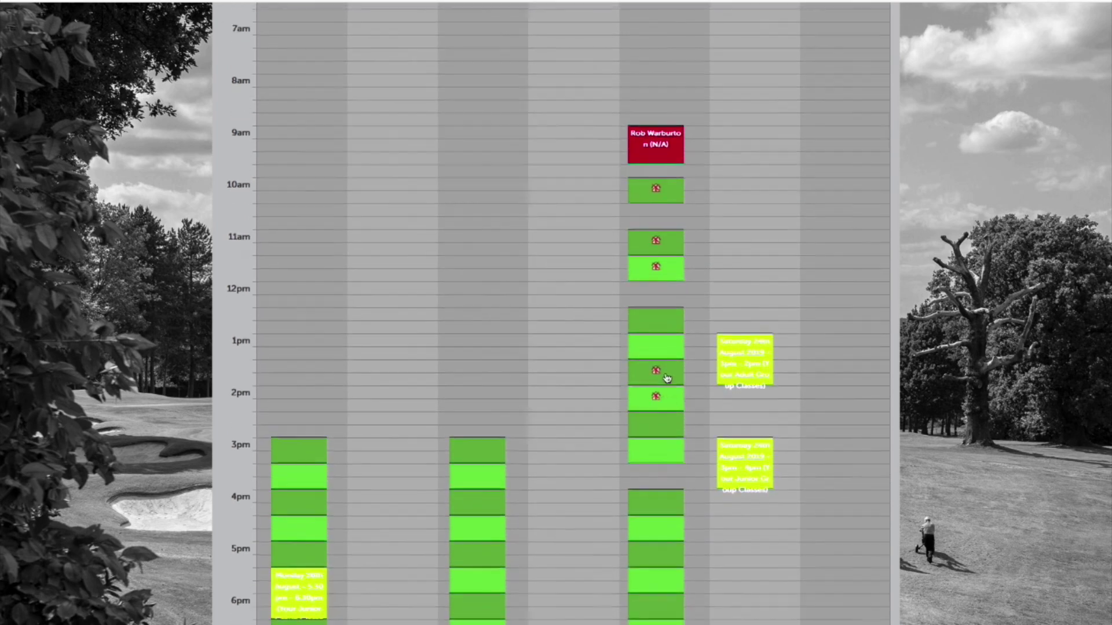
pyautogui.scroll(-1, 666, 377)
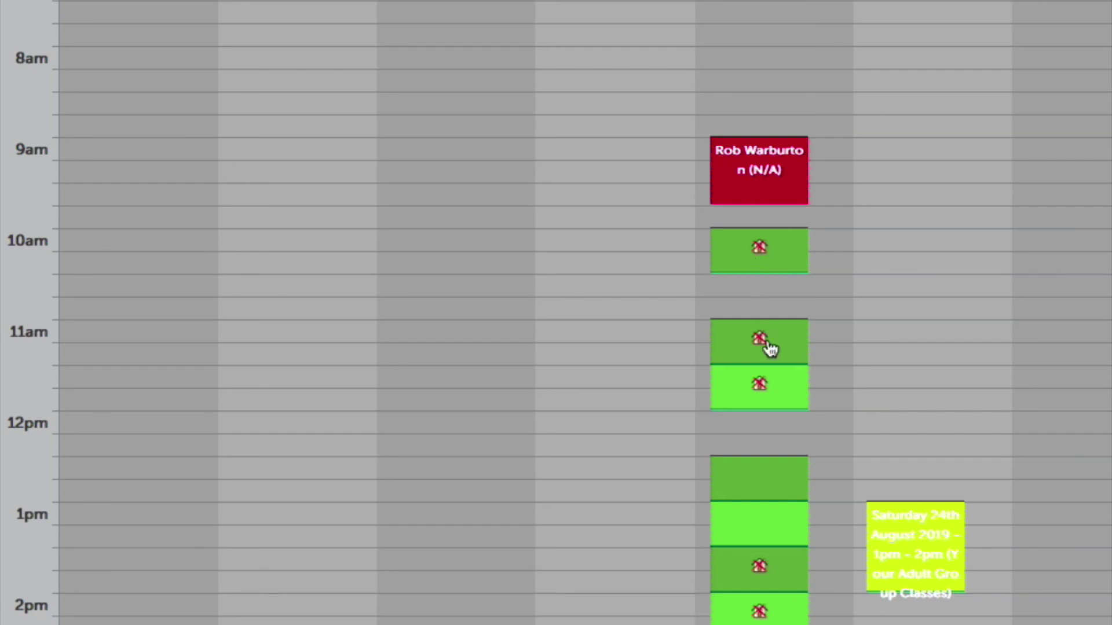
pyautogui.scroll(-3, 770, 347)
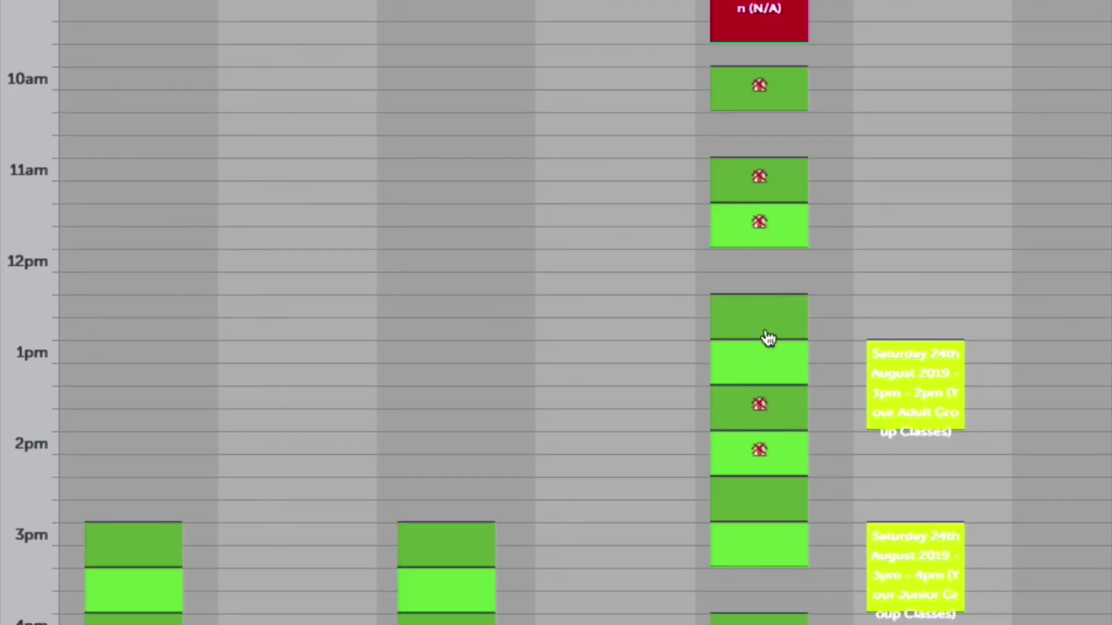
pyautogui.scroll(-4, 769, 336)
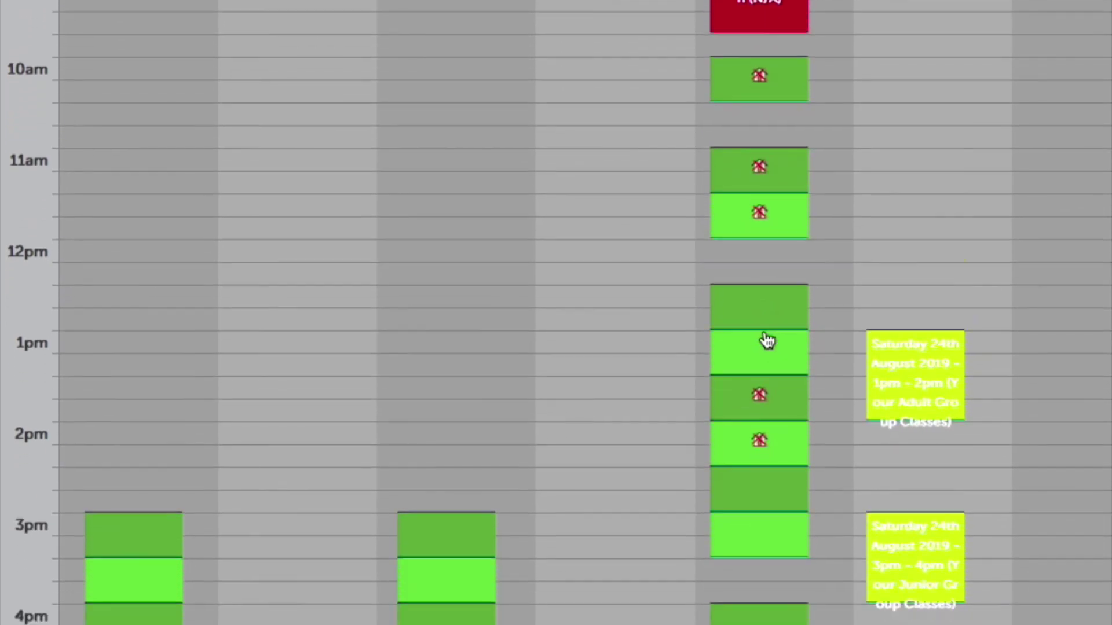
pyautogui.scroll(-2, 765, 341)
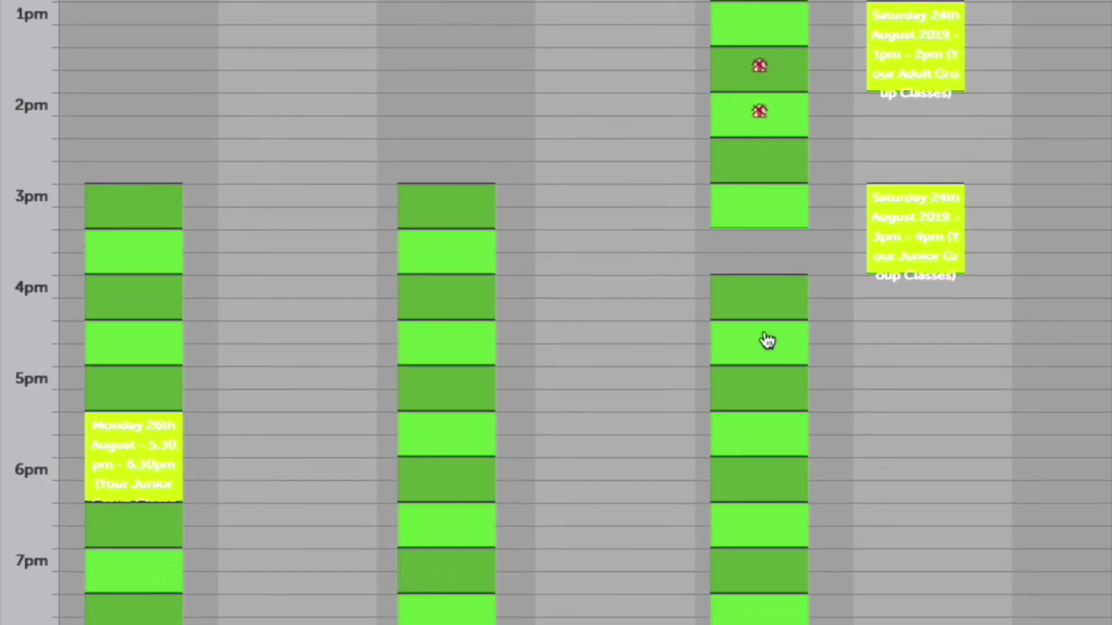
pyautogui.scroll(6, 766, 341)
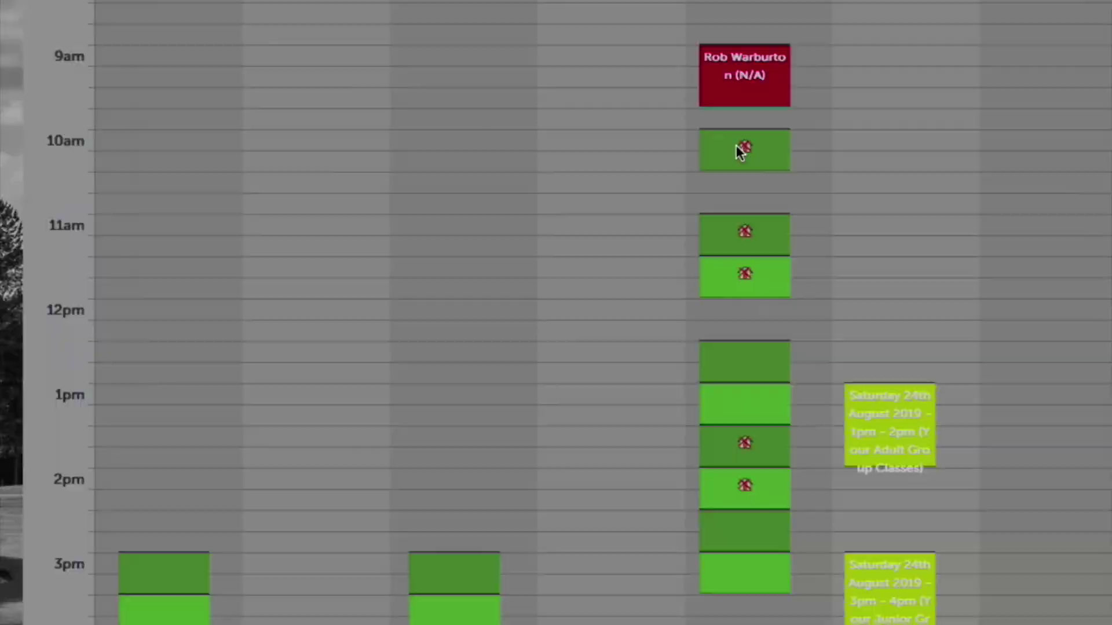
# Try booking Friday's 10:00 slot as a studio lesson and dismiss the studio unavailable message.
pyautogui.click(753, 120)
pyautogui.click(336, 217)
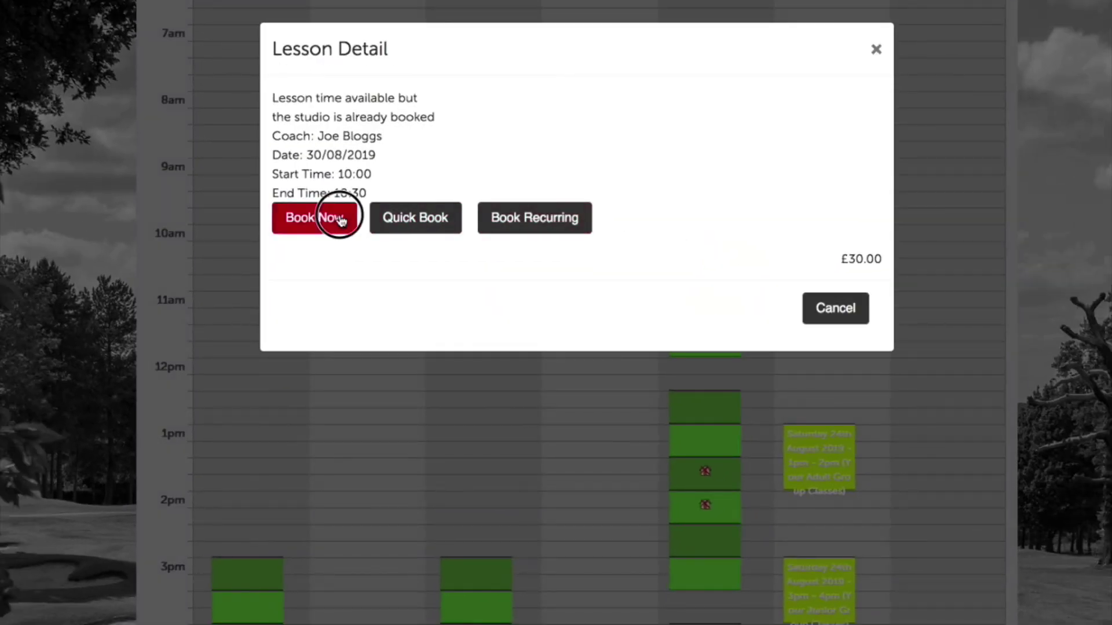
pyautogui.click(686, 154)
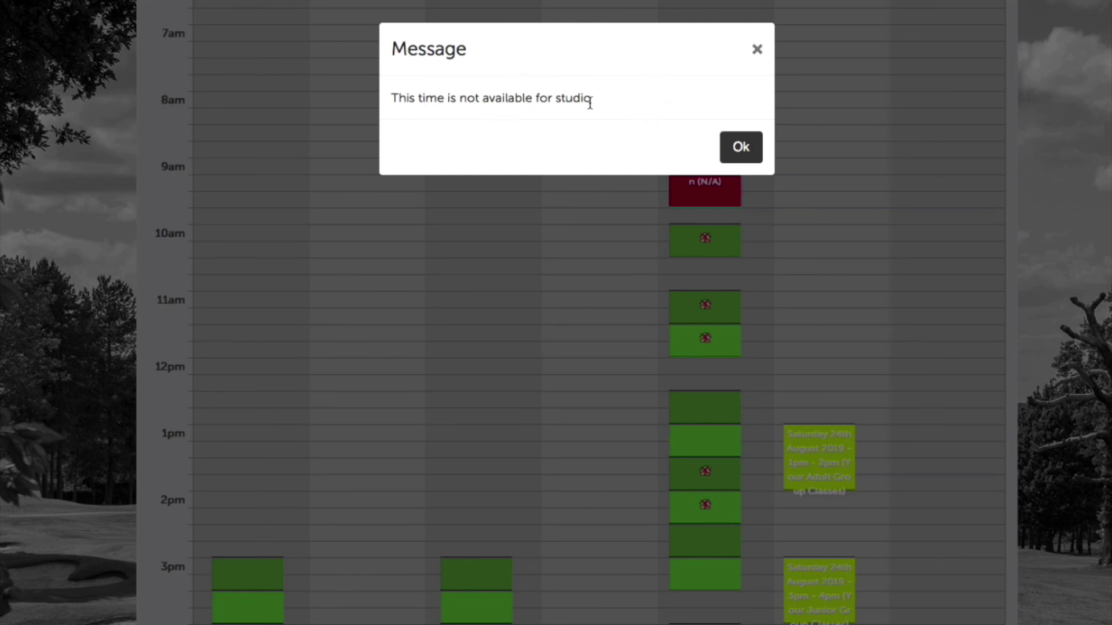
pyautogui.click(757, 49)
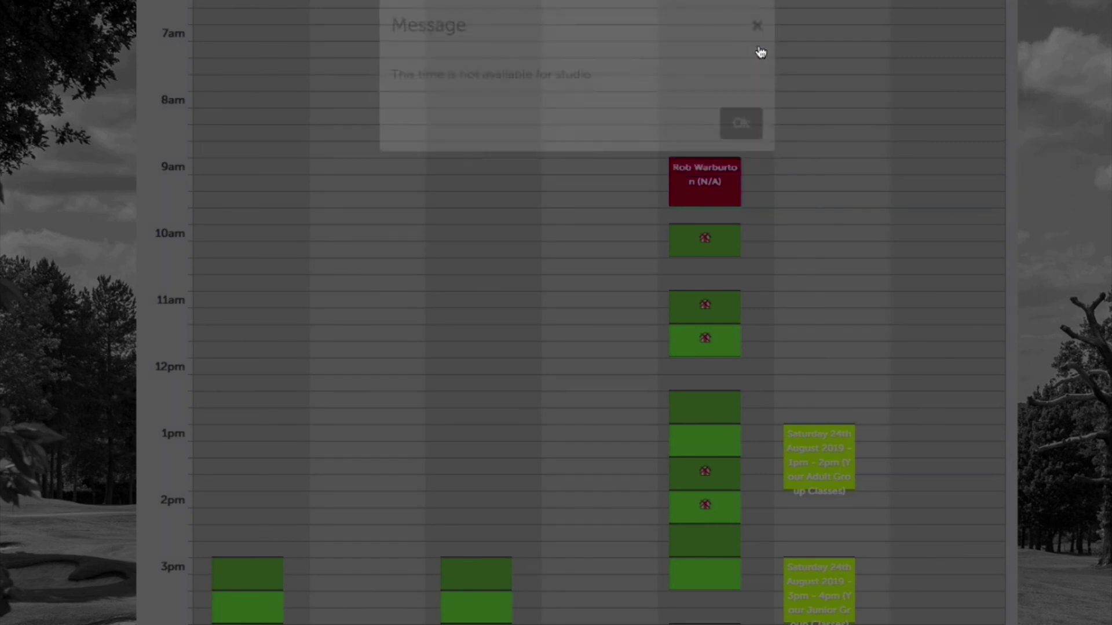
# Book Friday 30/08/2019's 12:30–13:00 slot as a one-to-one studio lesson instead.
pyautogui.click(725, 408)
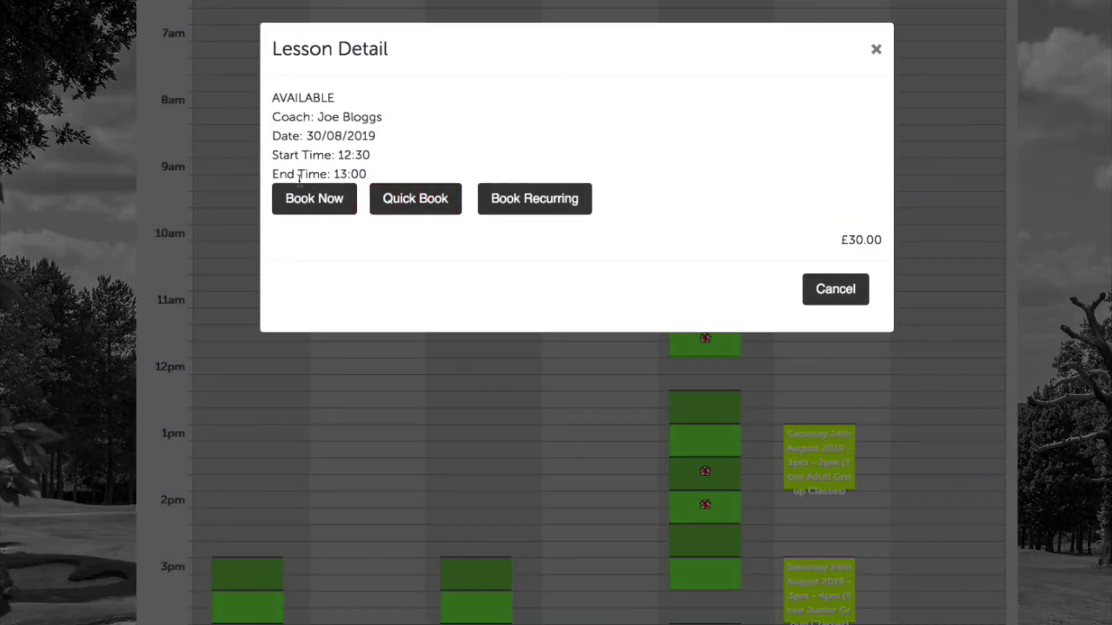
pyautogui.click(298, 204)
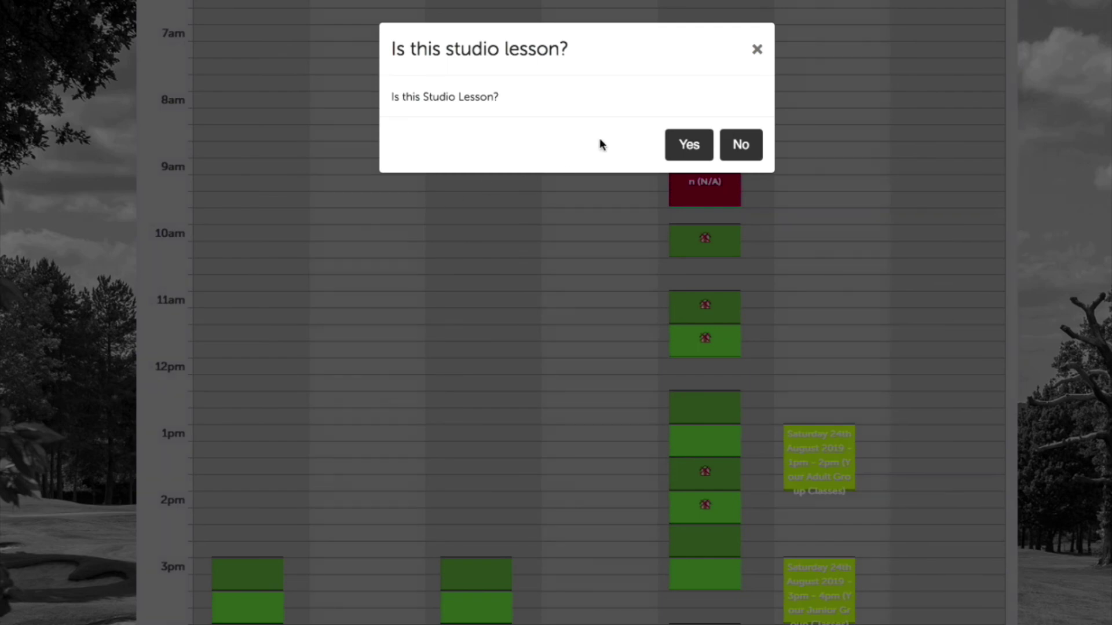
pyautogui.click(690, 146)
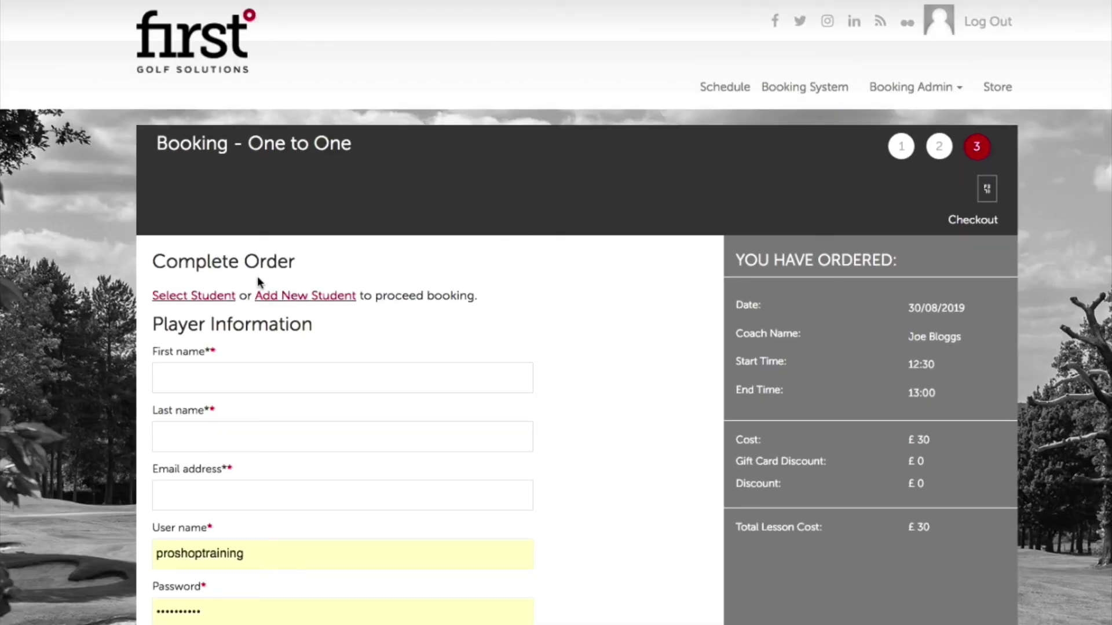
# Select an existing student for the 12:30 one-to-one order.
pyautogui.click(216, 296)
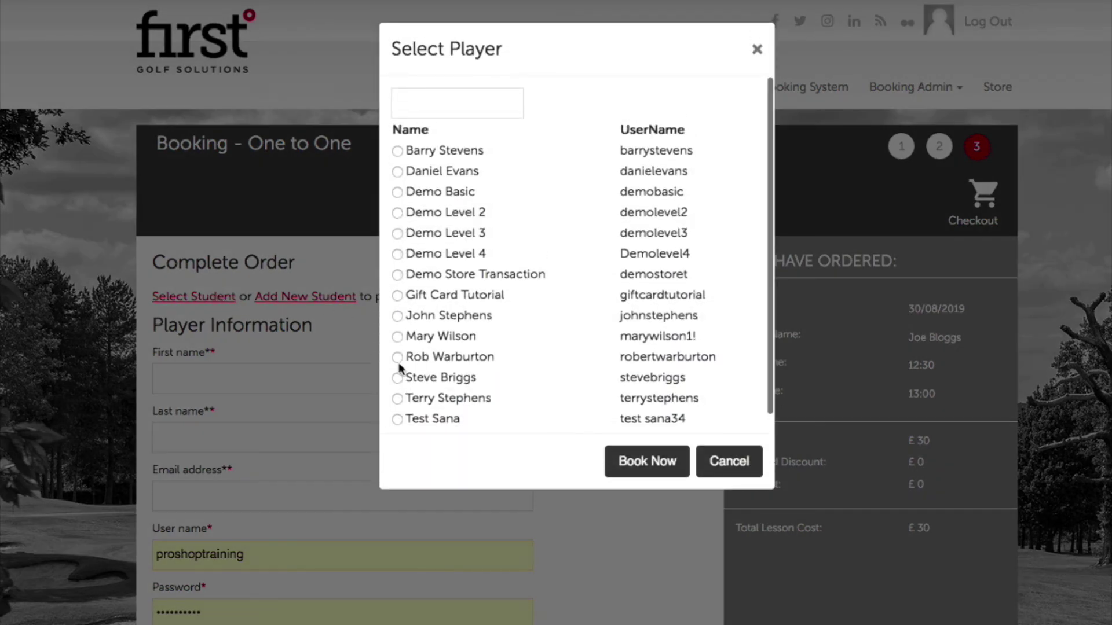
pyautogui.click(397, 377)
pyautogui.click(607, 465)
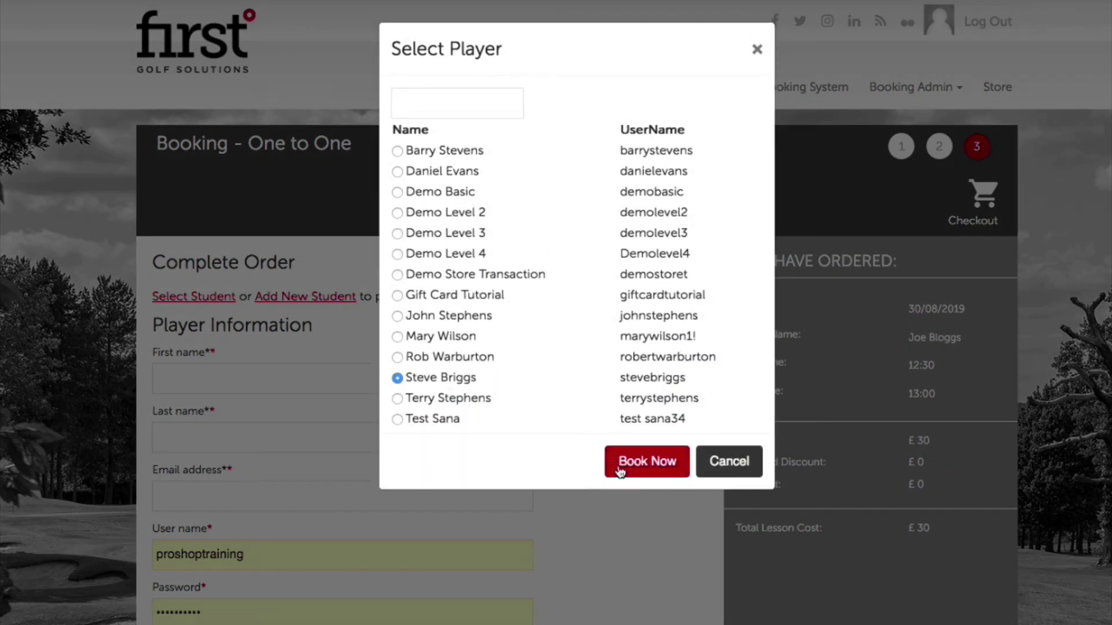
# Set the payment to Pay At Academy and place the booking.
pyautogui.scroll(-6, 618, 451)
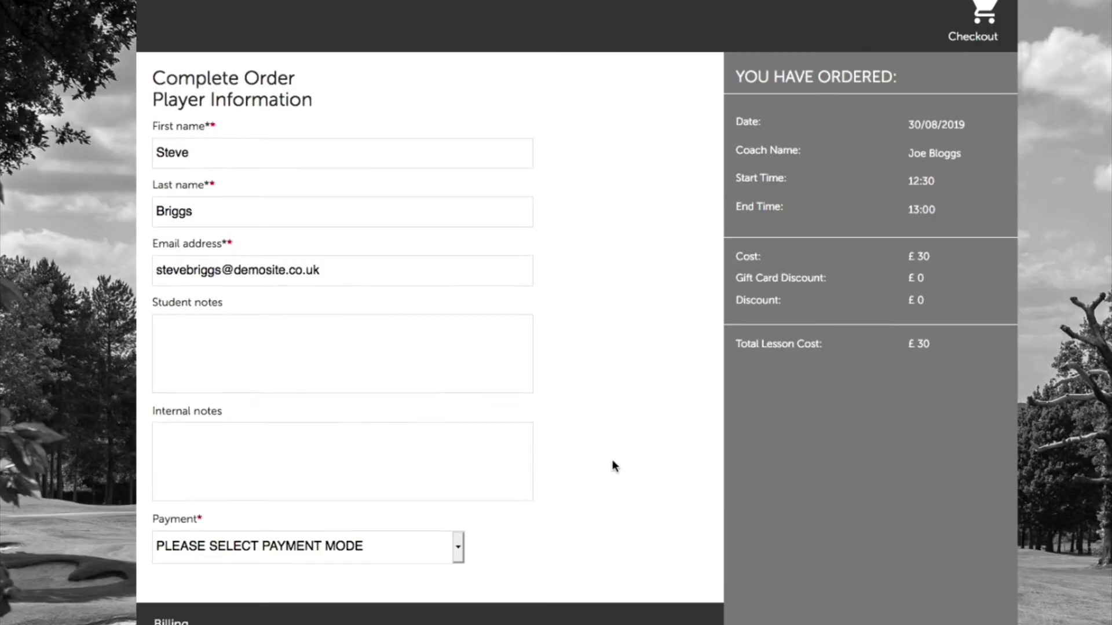
pyautogui.click(408, 329)
pyautogui.click(395, 363)
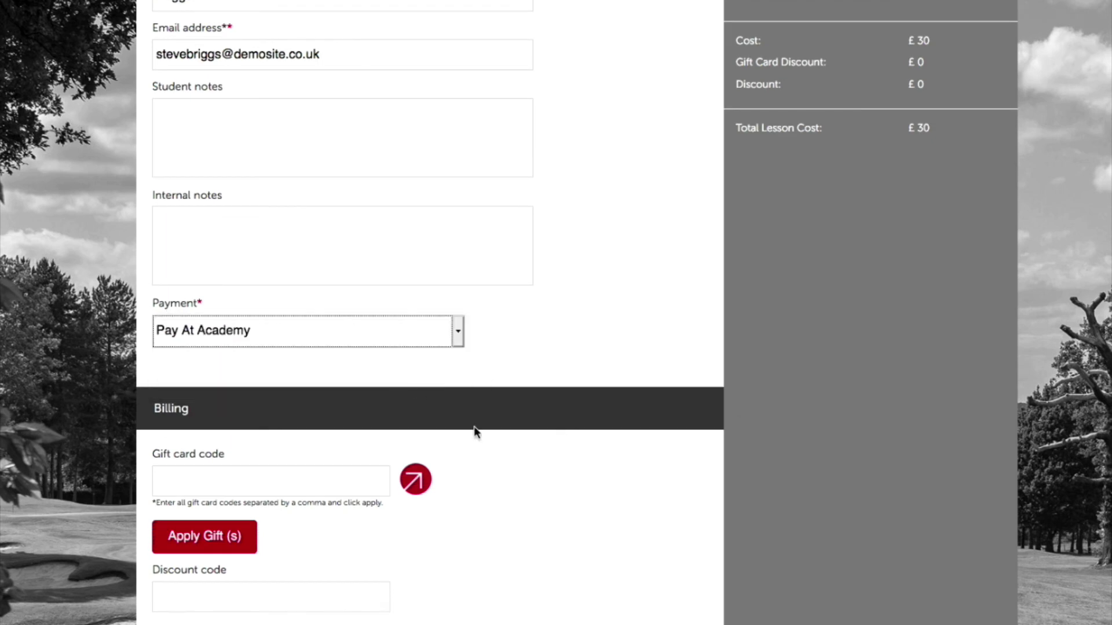
pyautogui.scroll(-1, 557, 493)
pyautogui.scroll(-4, 557, 493)
pyautogui.click(338, 479)
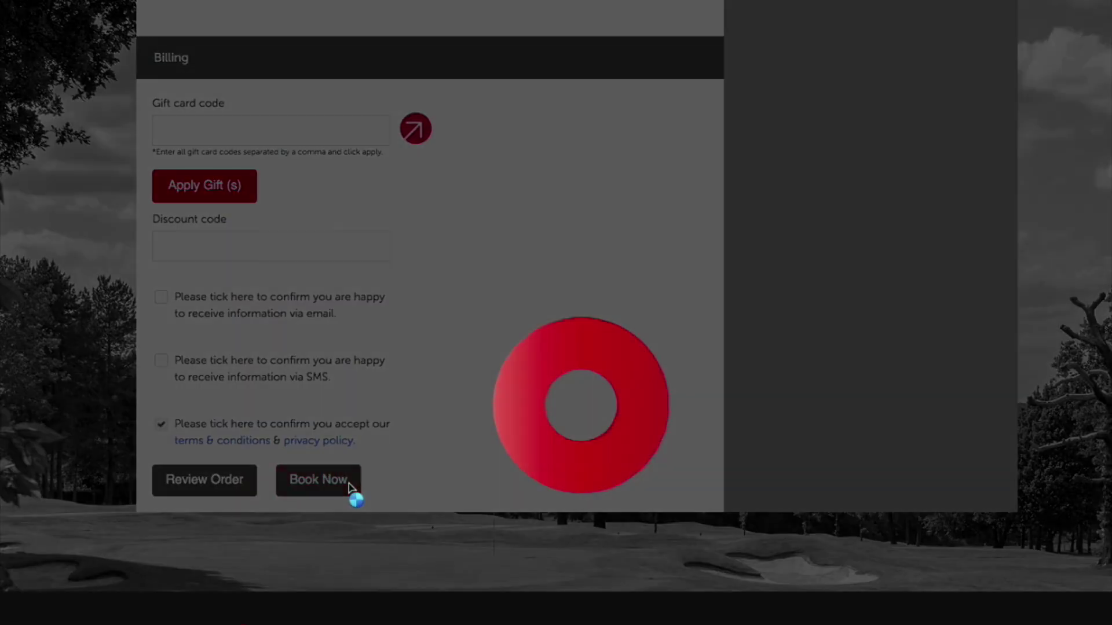